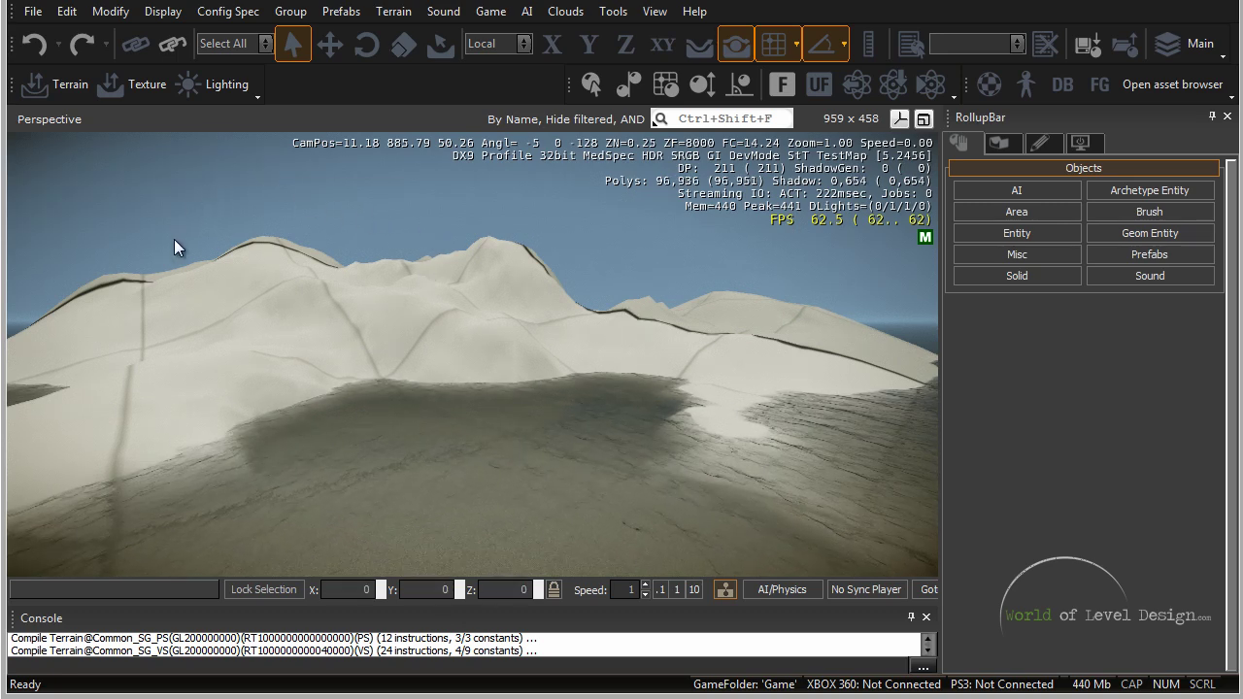
- From the Terrain Editor, export the heightmap as 16-bit RAW 'test-heightmap' into Levels/TestMap
mouse_move(352, 293)
right_mouse_down()
mouse_move(360, 282)
mouse_move(369, 291)
right_mouse_up()
key("ctrl+t")
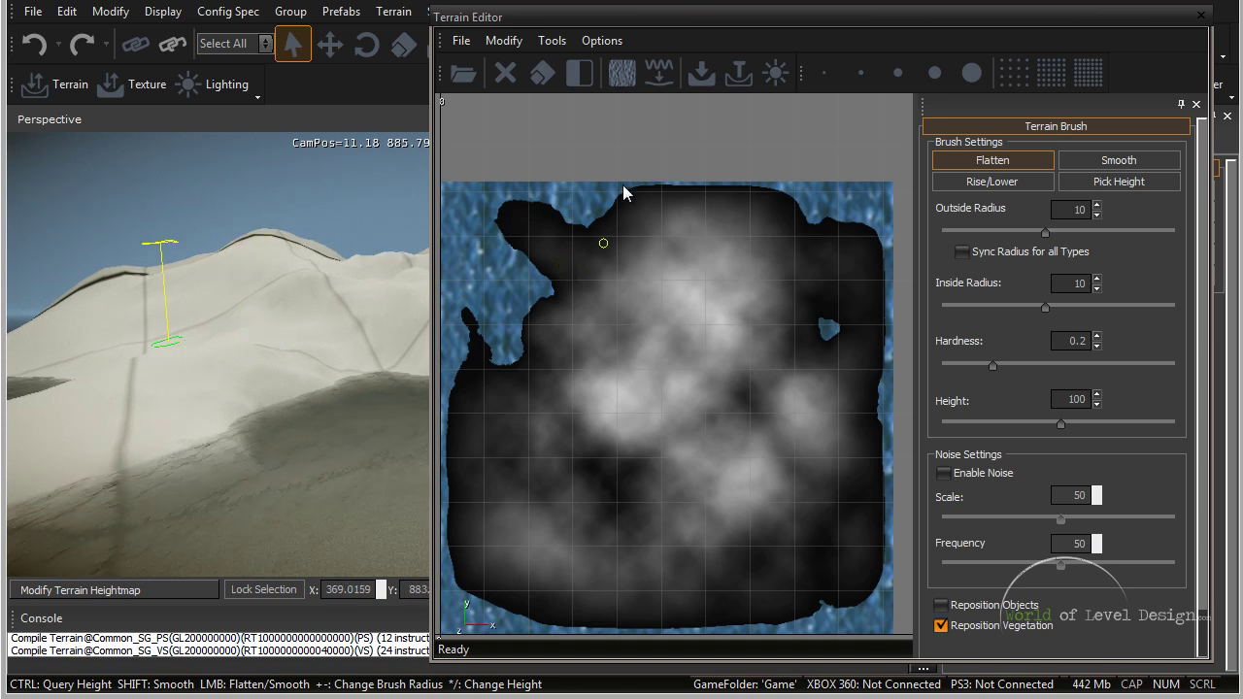
left_click(466, 43)
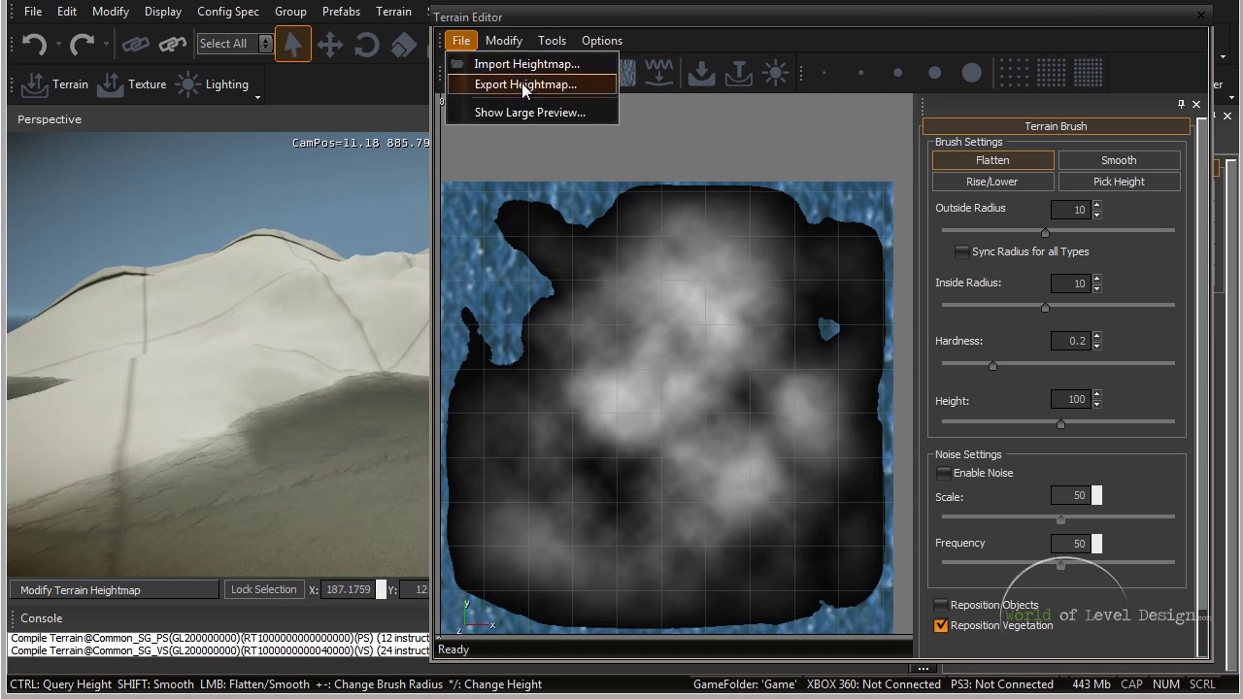
left_click(496, 84)
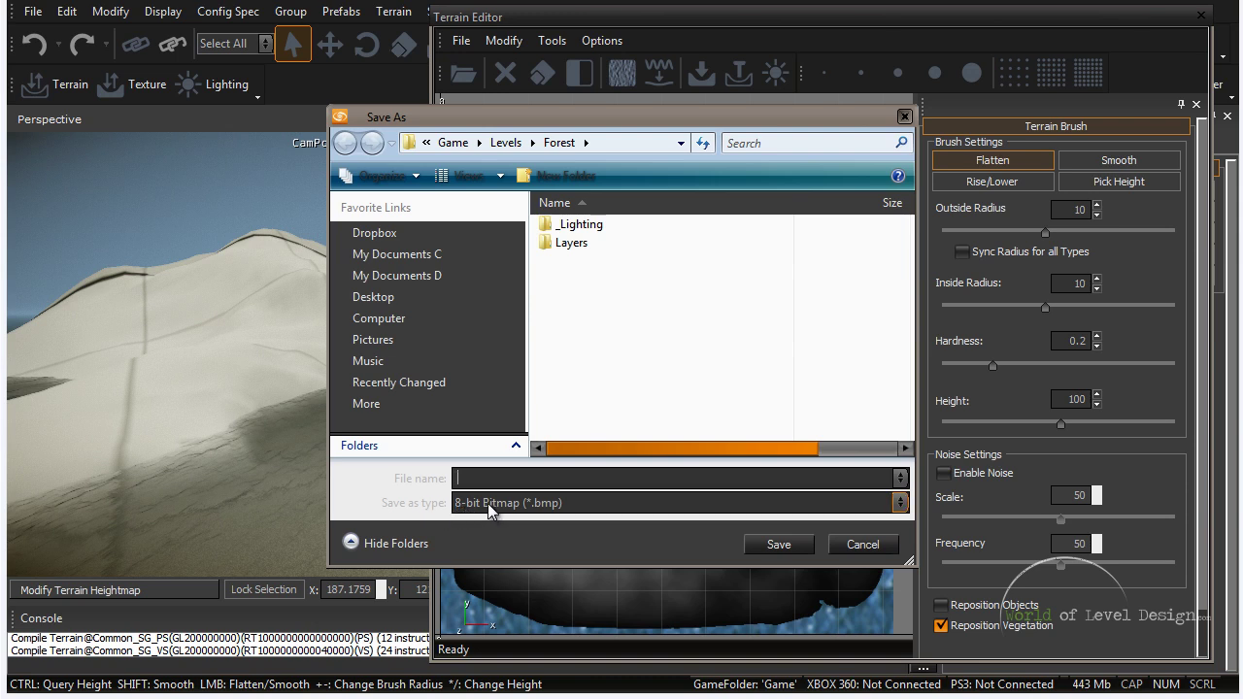
left_click(545, 502)
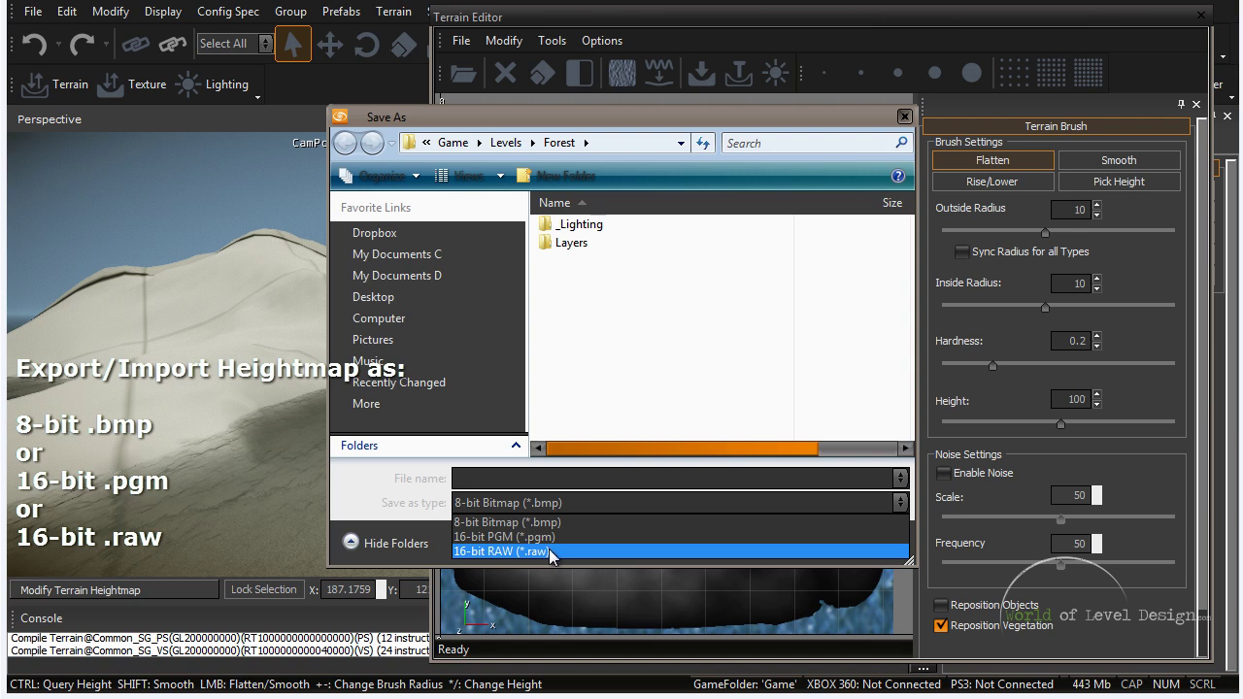
left_click(461, 552)
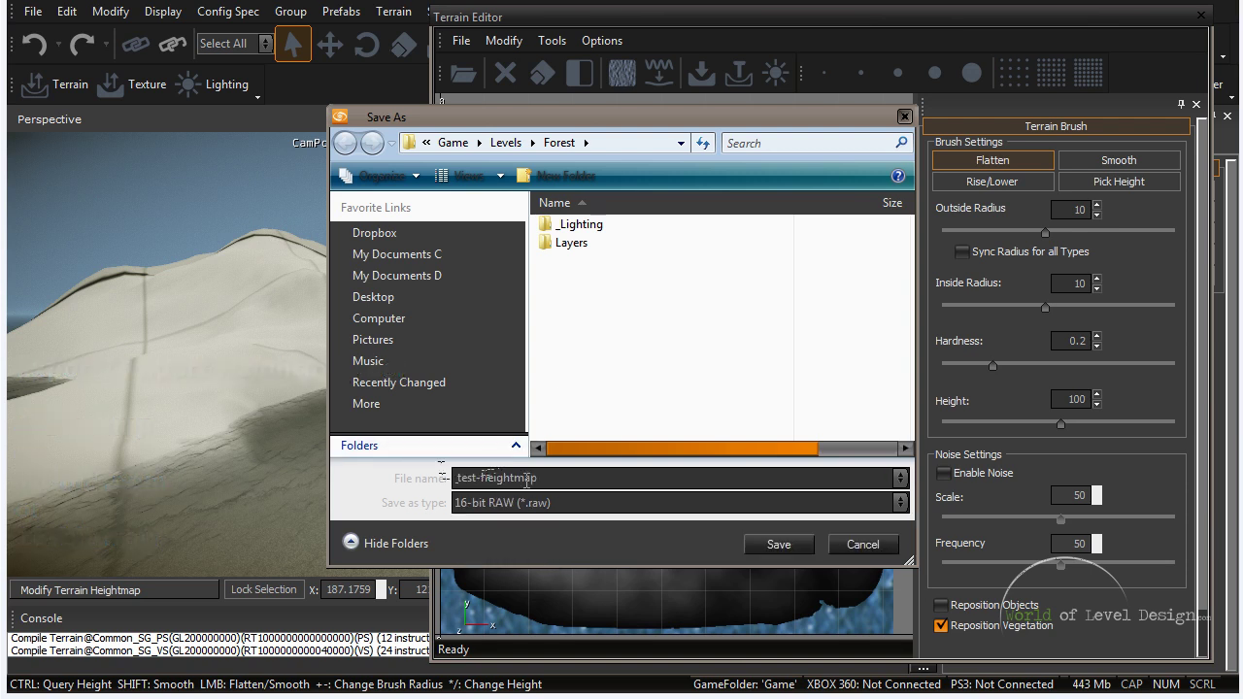
left_click(780, 545)
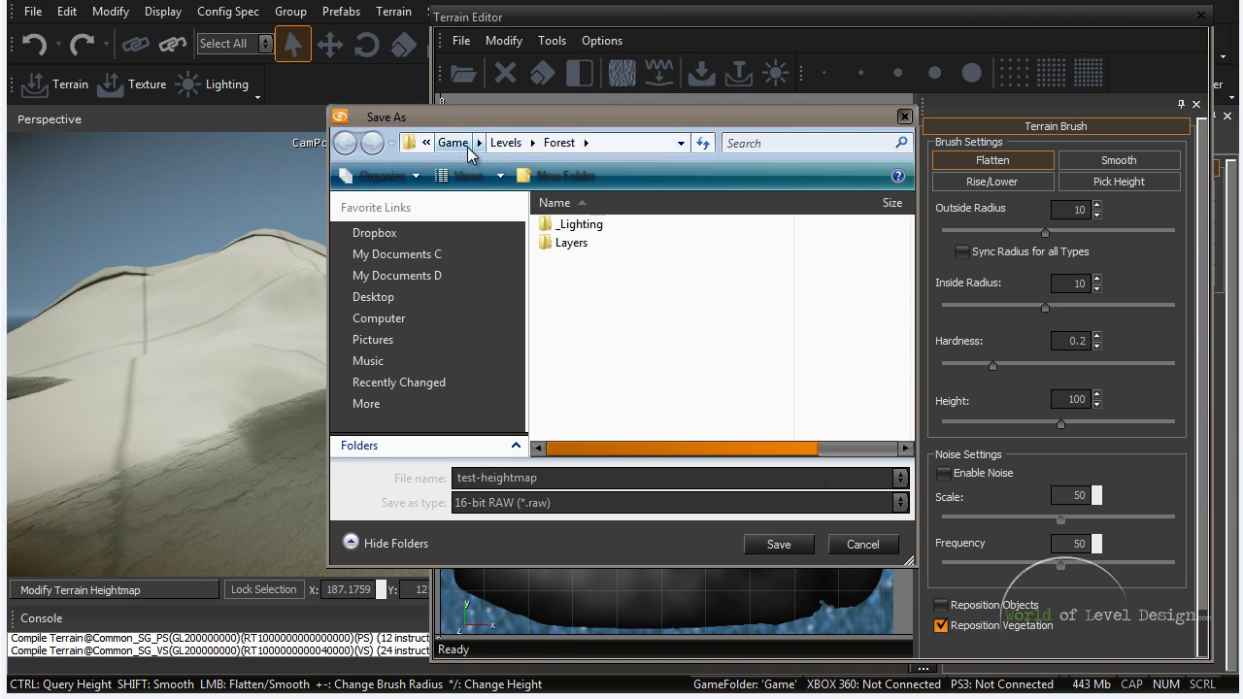
left_click(512, 144)
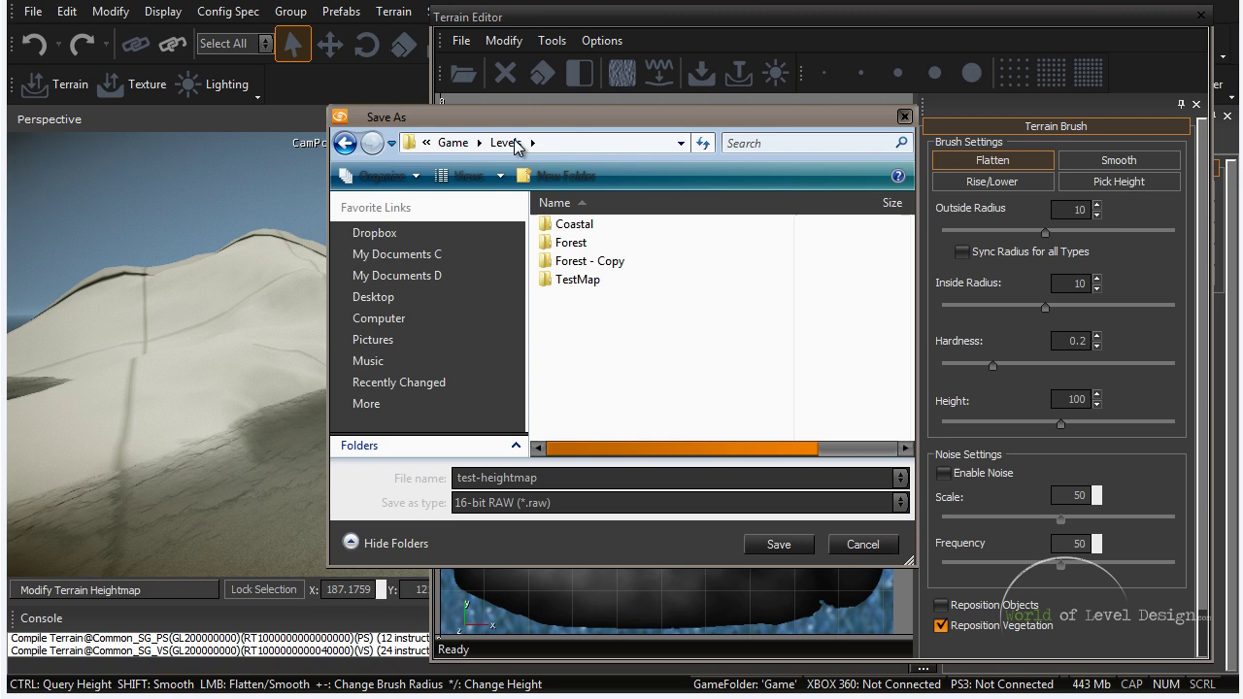
double_click(588, 279)
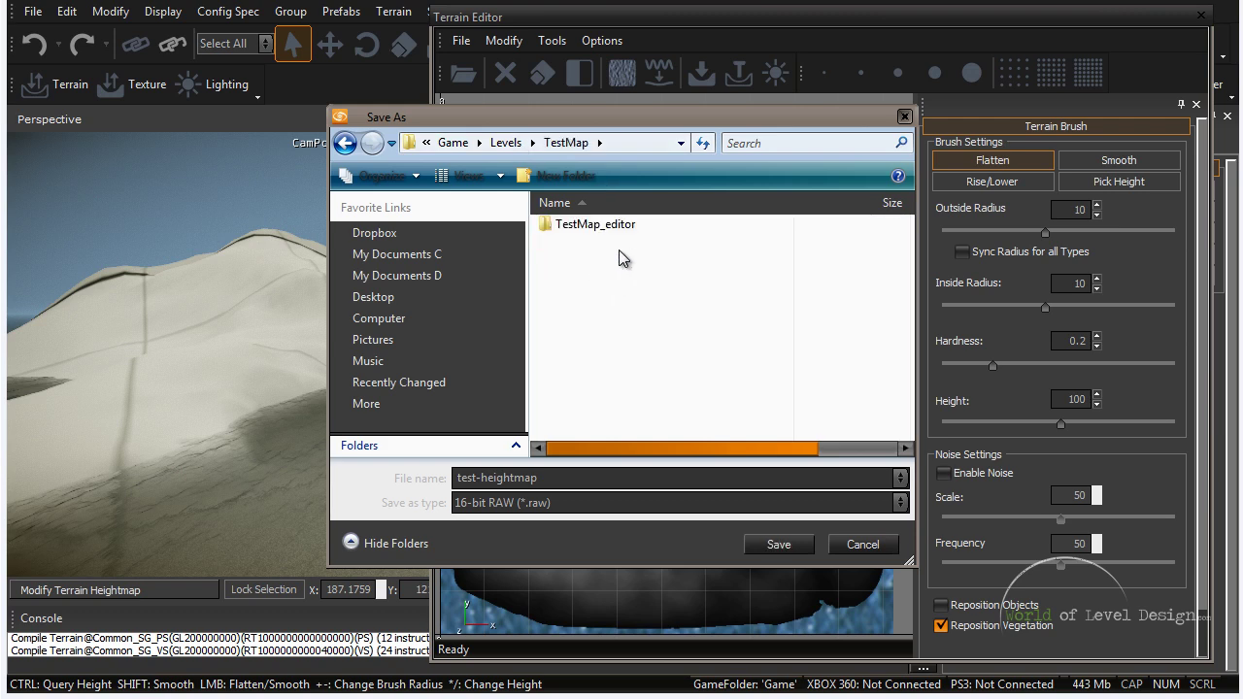
left_click(777, 545)
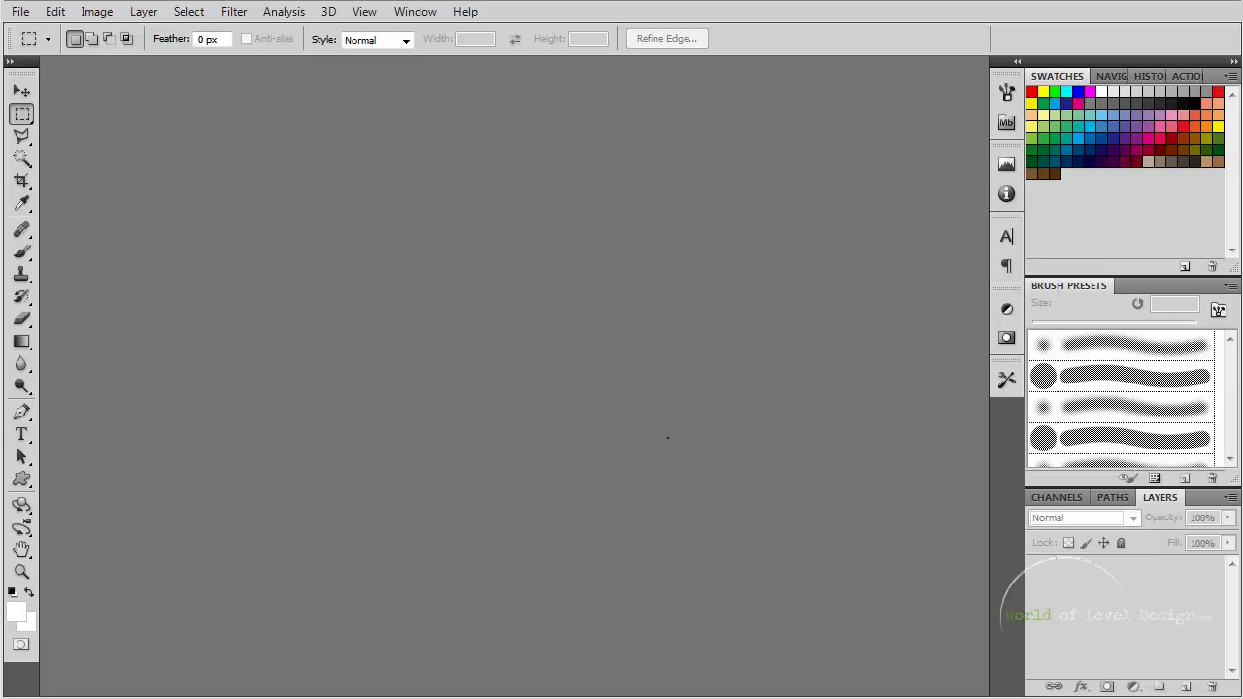
- Open test-heightmap from Levels/TestMap in Photoshop and check the Raw Options height value
left_click(21, 12)
left_click(65, 49)
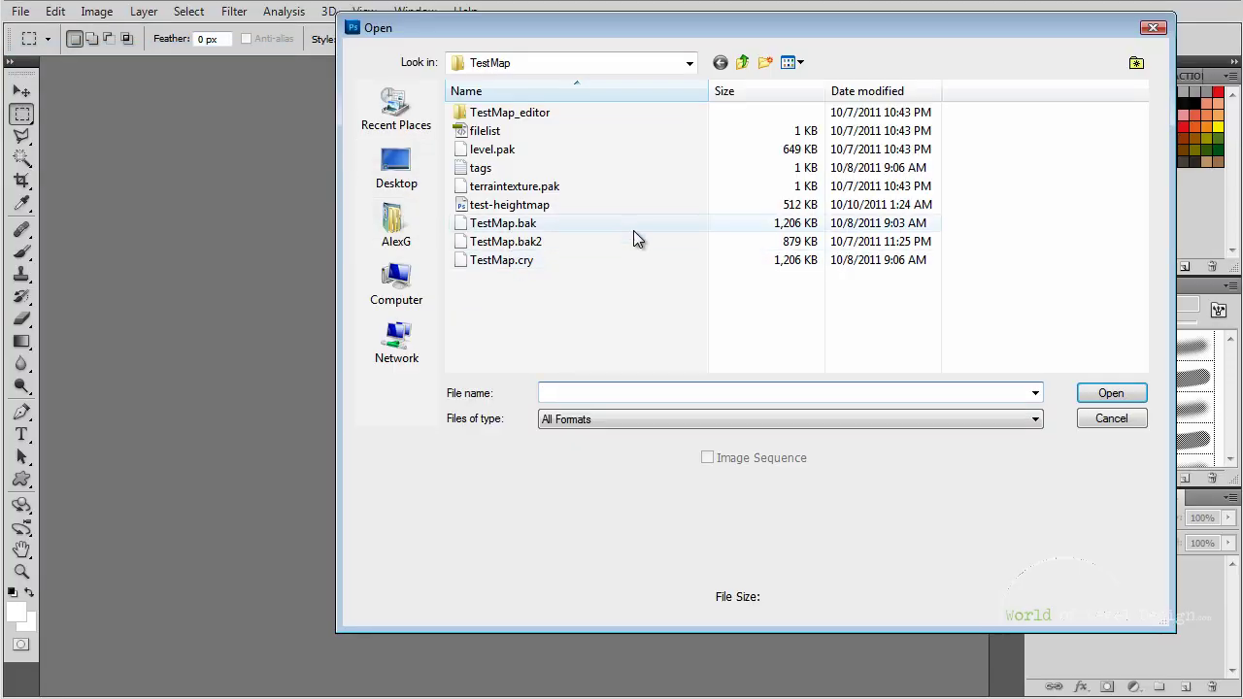
key("BackSpace")
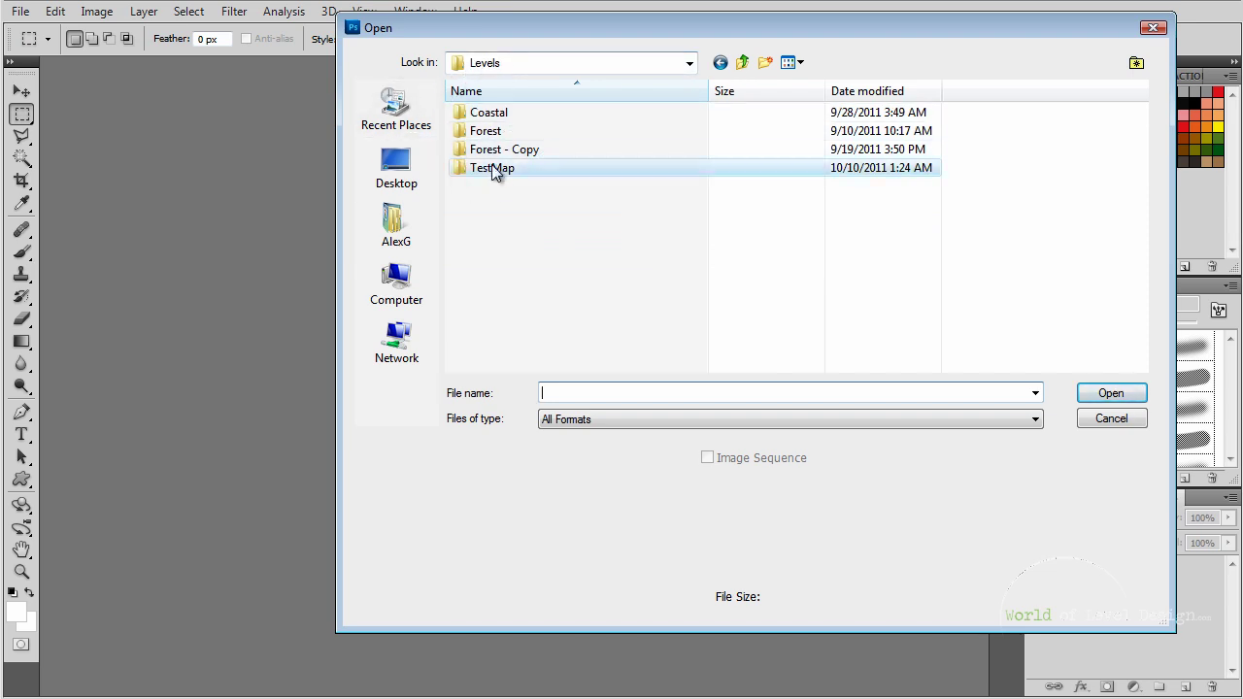
double_click(494, 170)
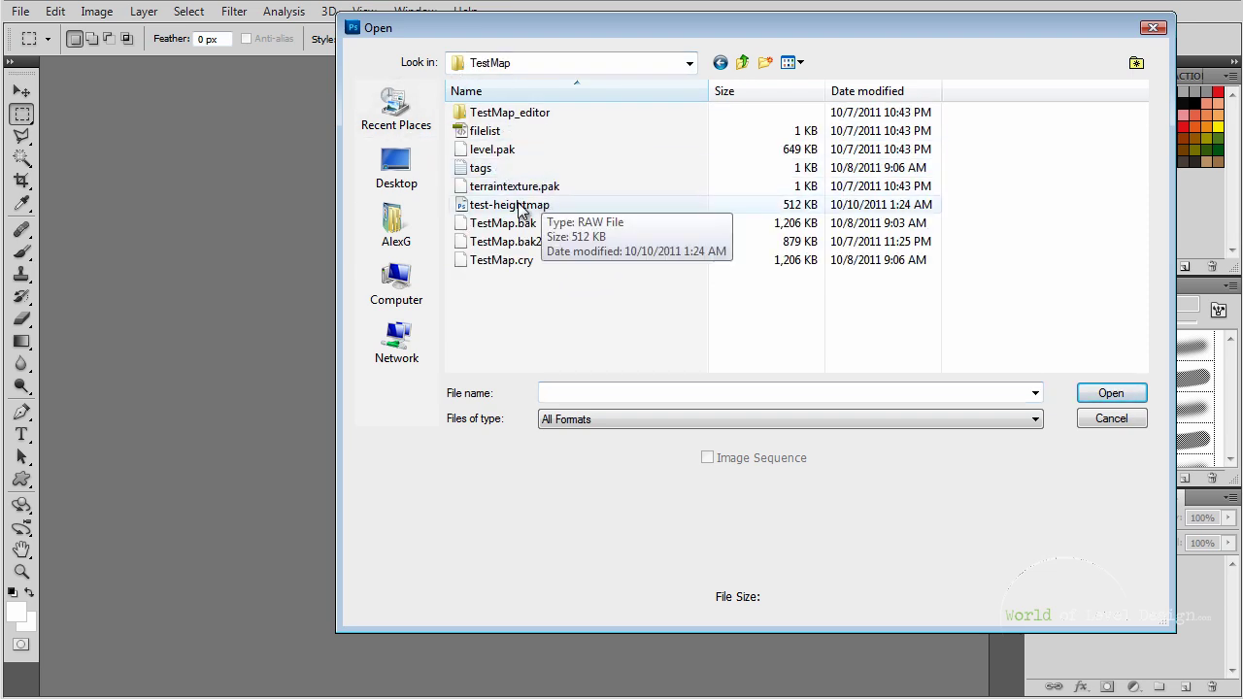
left_click(487, 208)
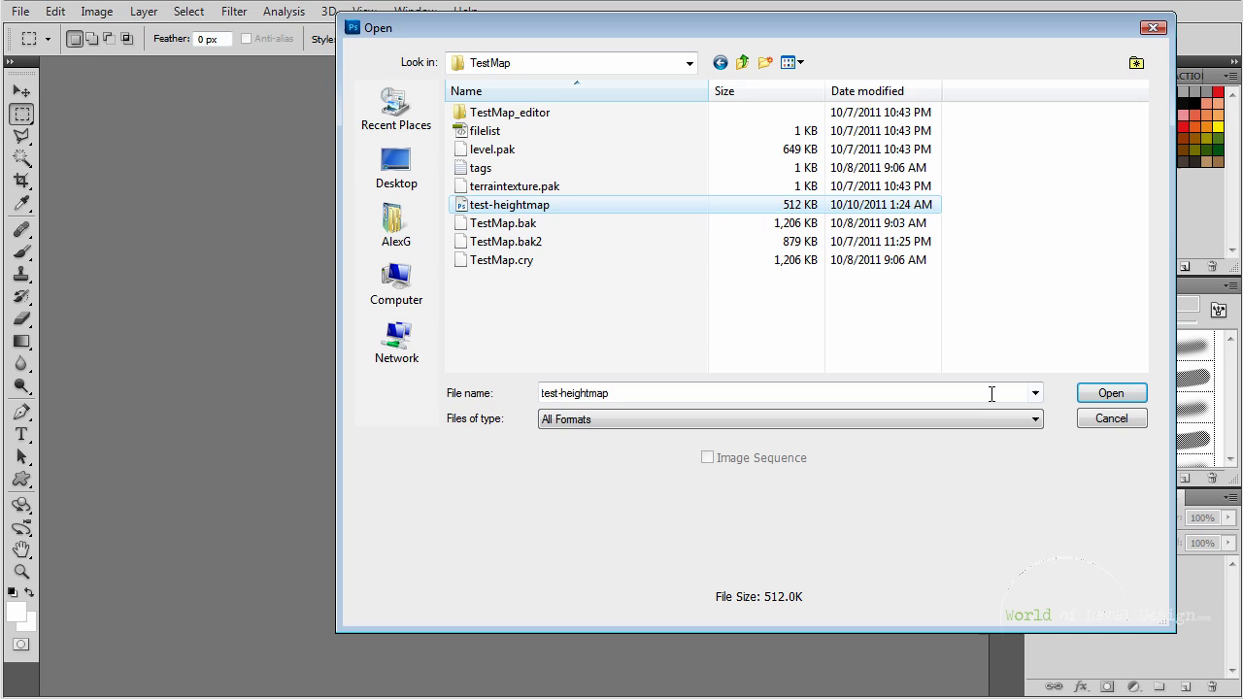
left_click(1109, 393)
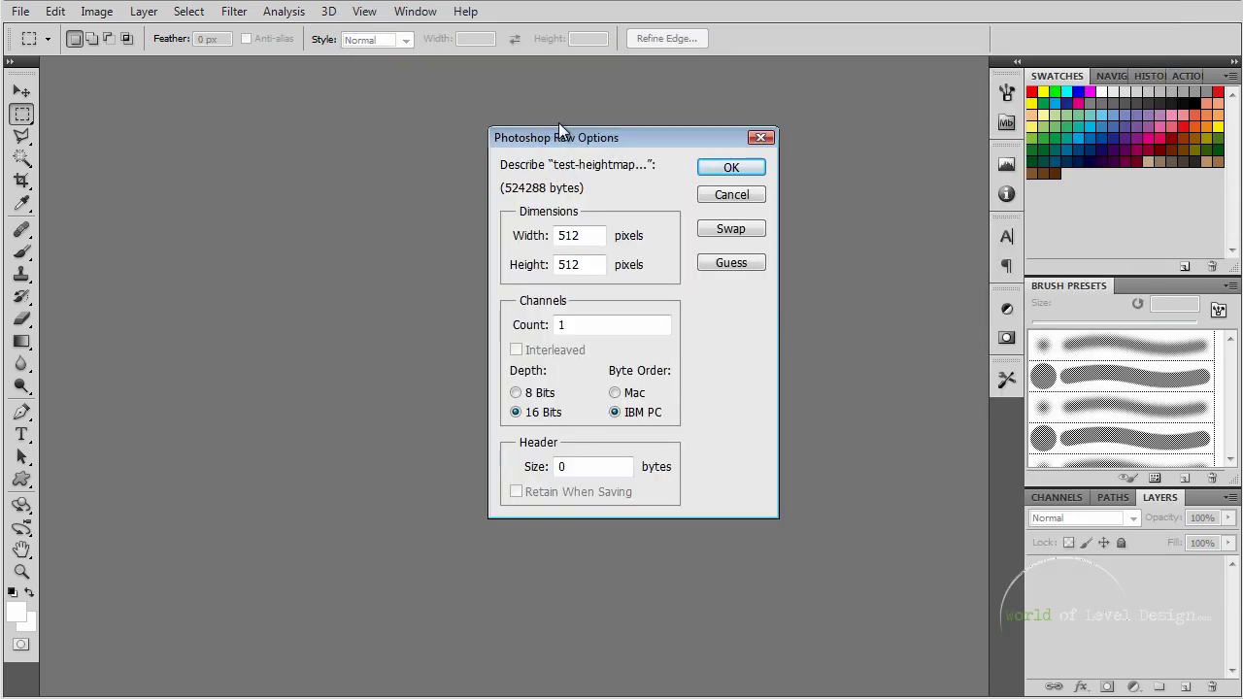
double_click(581, 264)
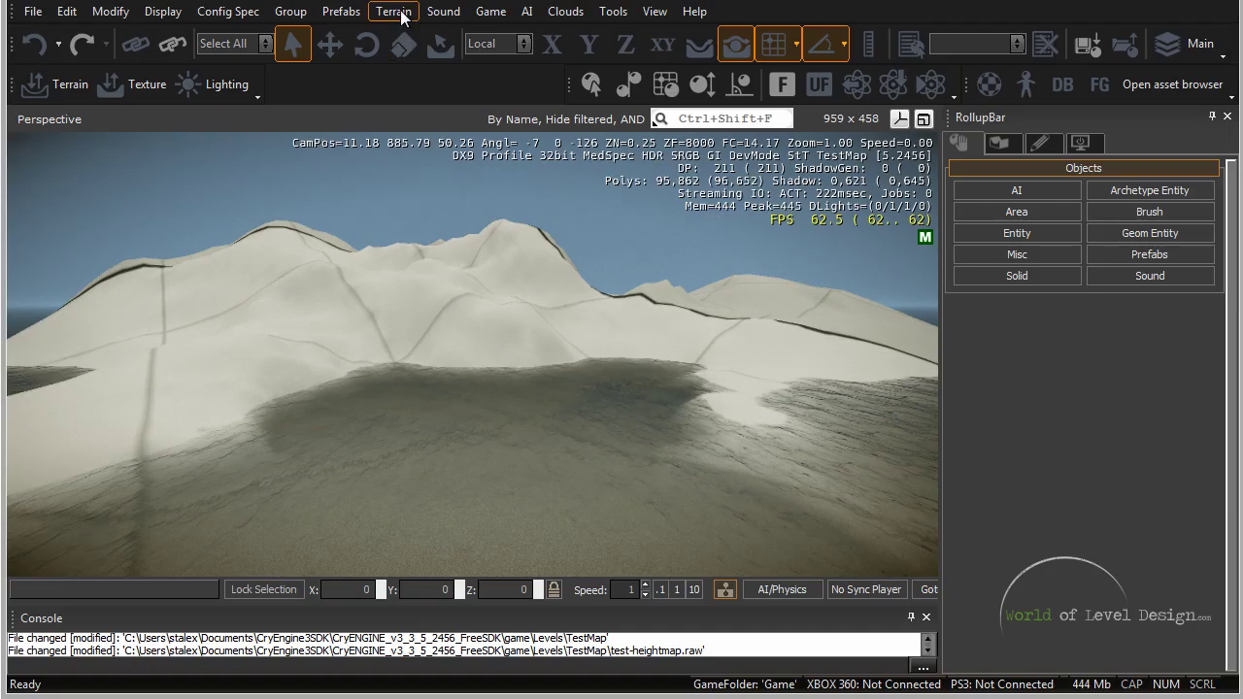
- Open Terrain > Resize Terrain to confirm the current terrain resolution
left_click(394, 11)
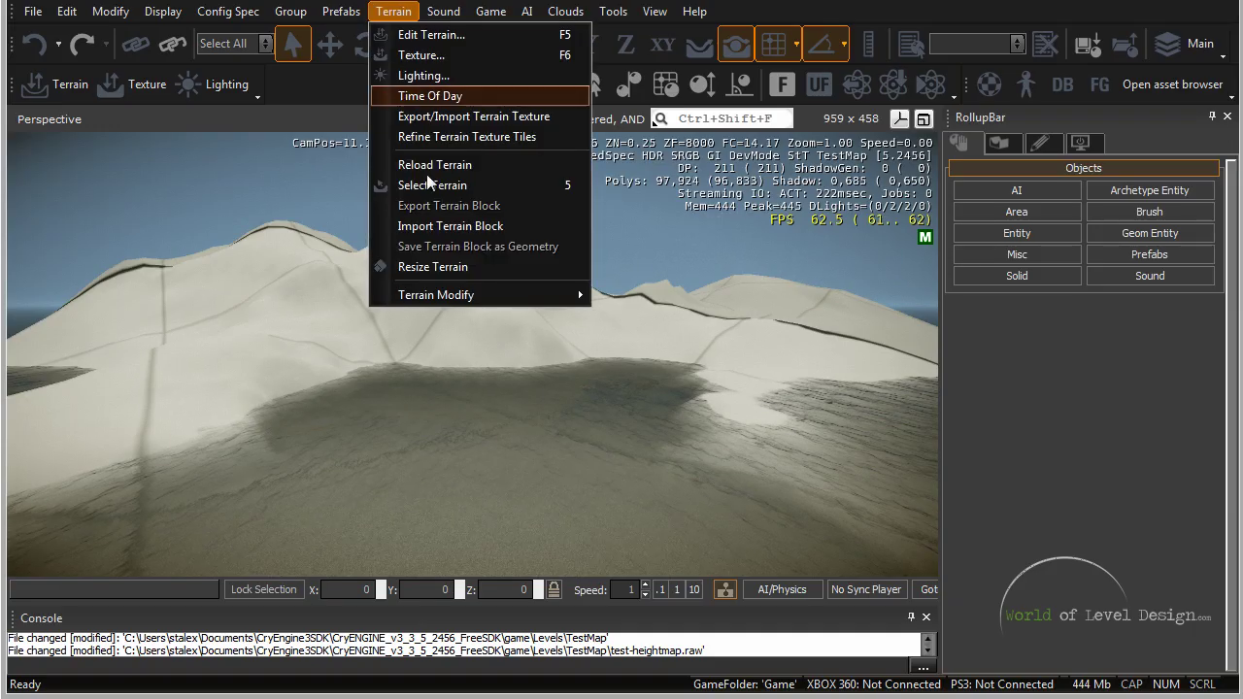
left_click(438, 269)
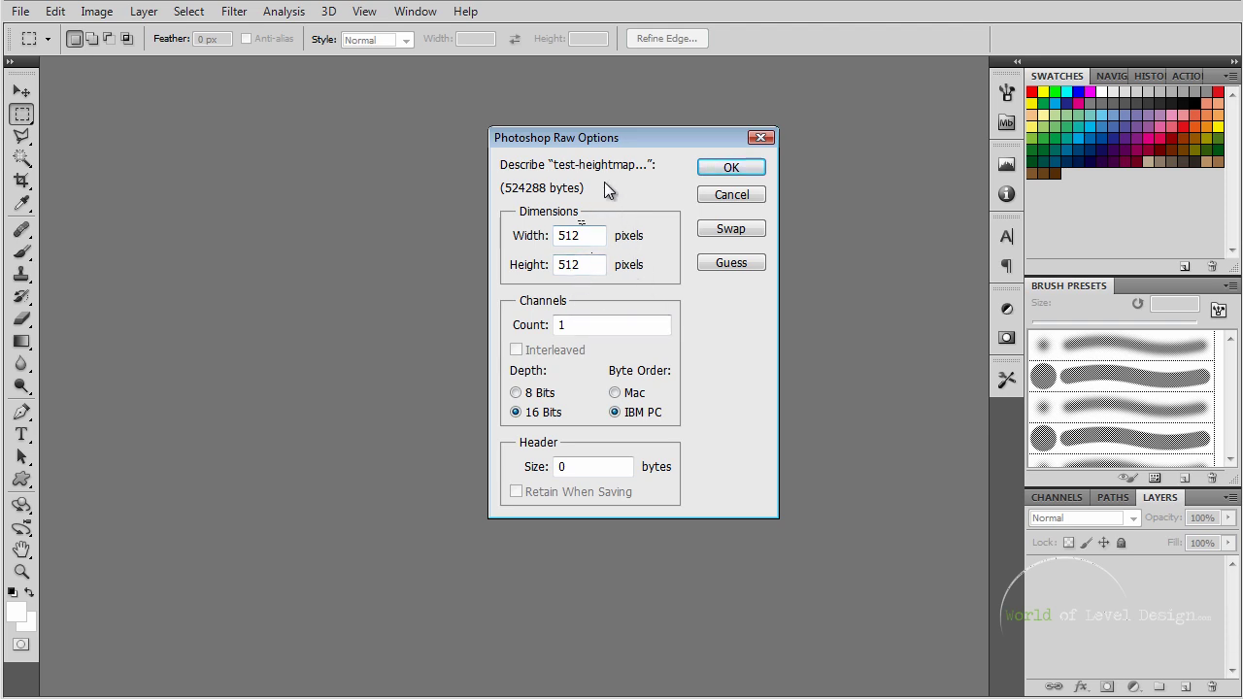
- Accept the Raw Options, centre and enlarge the 512×512 heightmap window, then close it
left_click(523, 328)
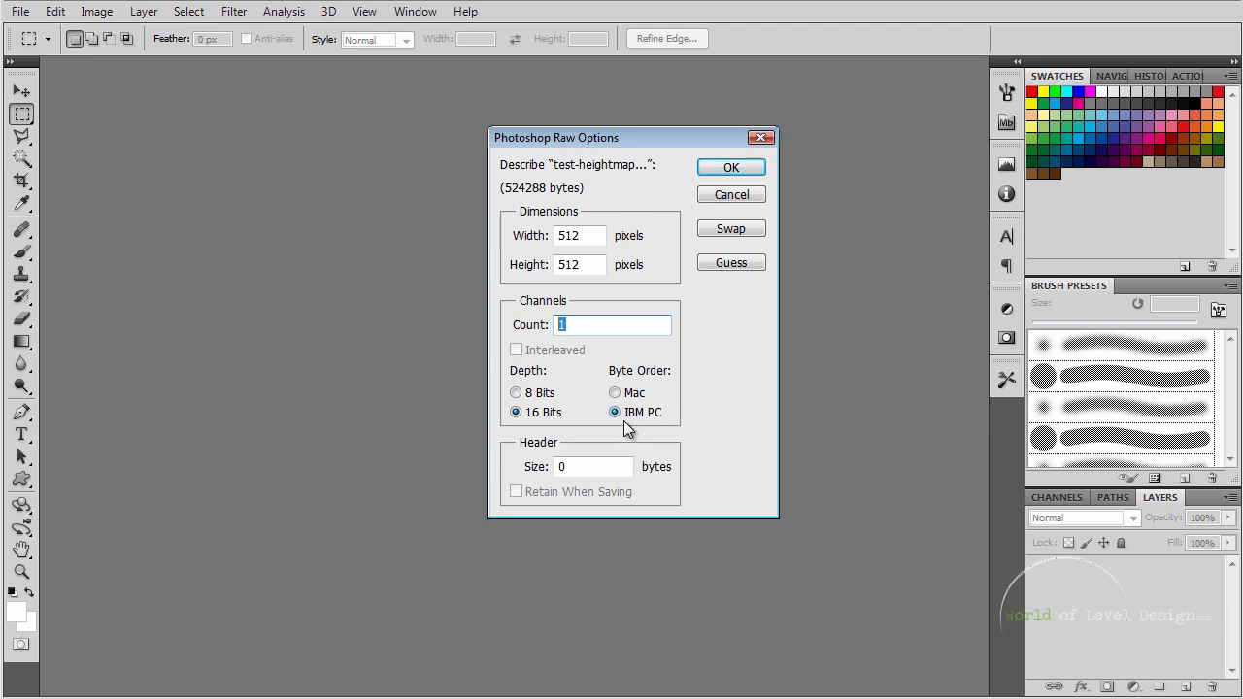
left_click(731, 167)
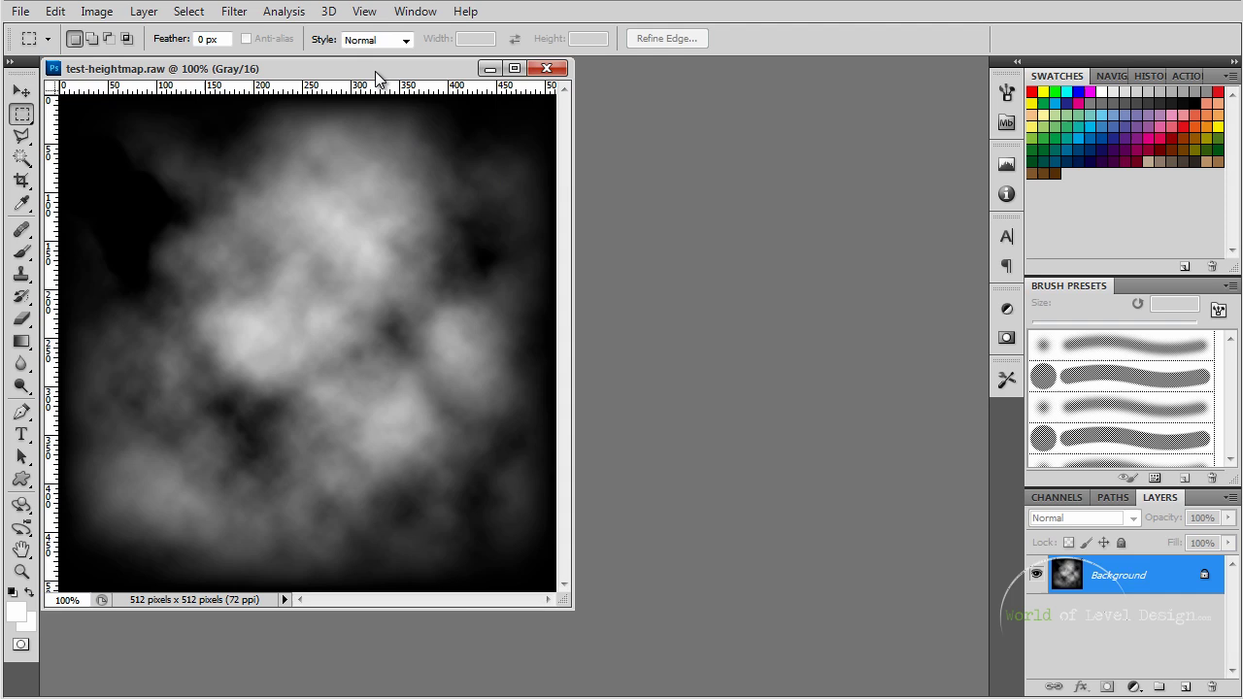
left_click_drag(378, 77, 608, 98)
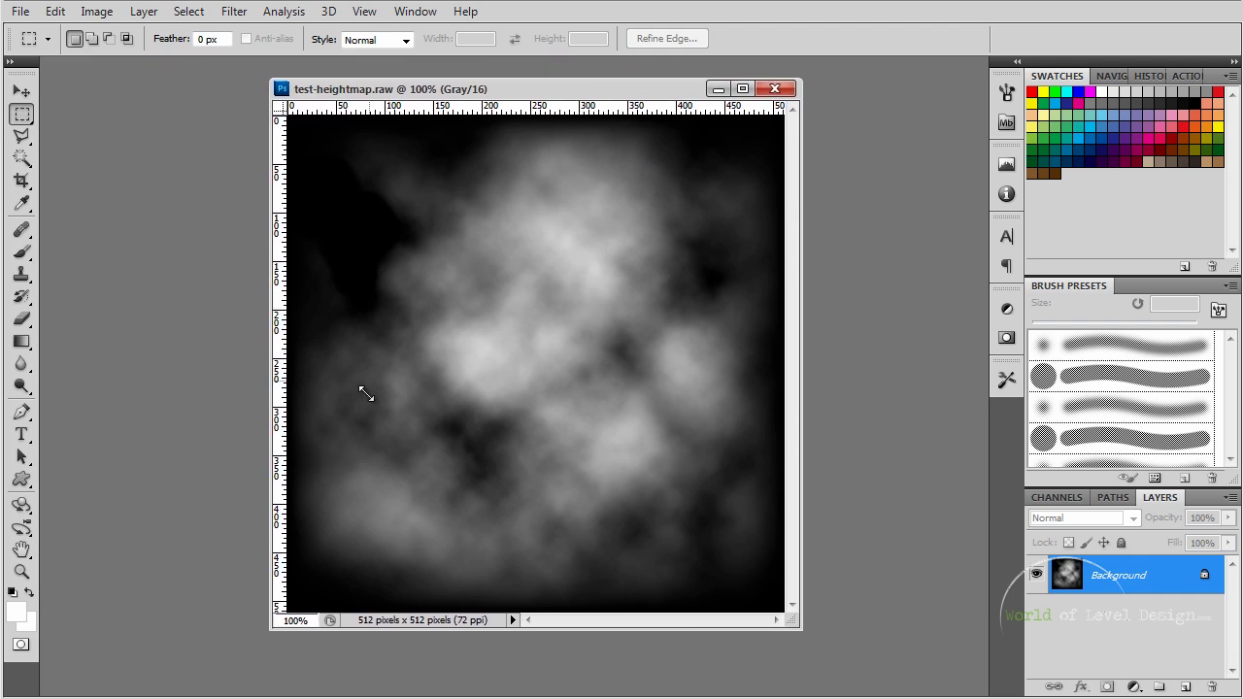
left_click_drag(799, 628, 862, 654)
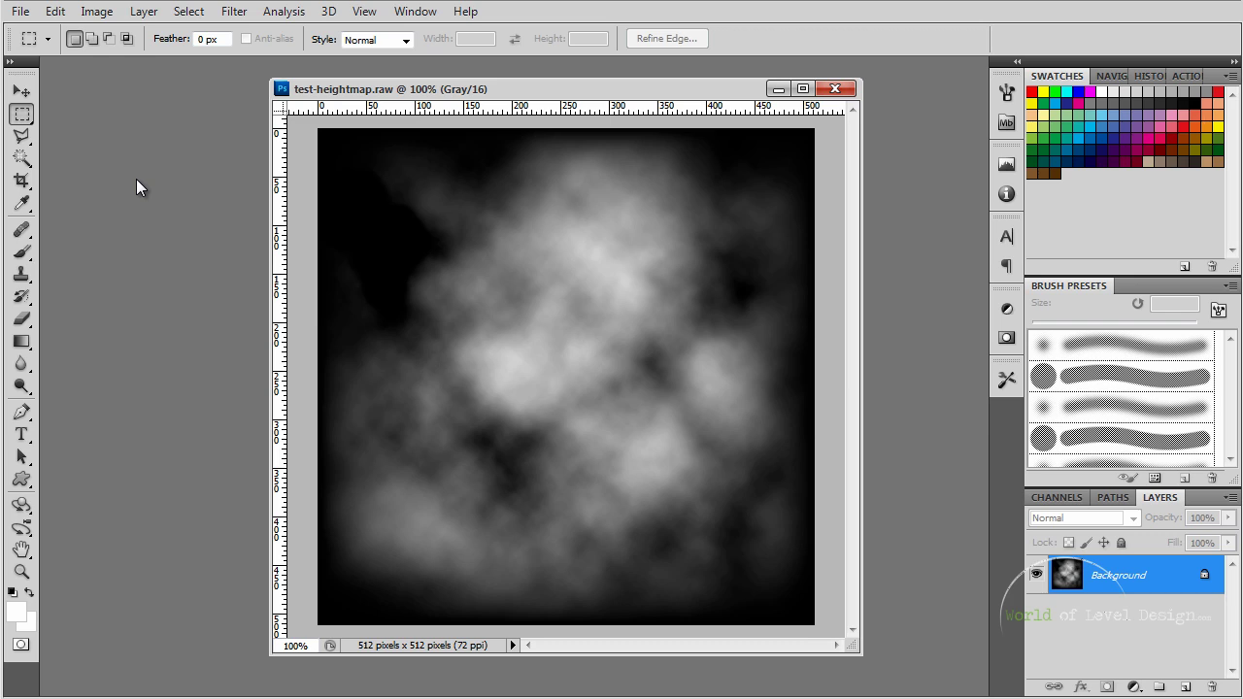
left_click(834, 88)
- Discard the old heightmap without saving and start a new blank document
left_click(626, 265)
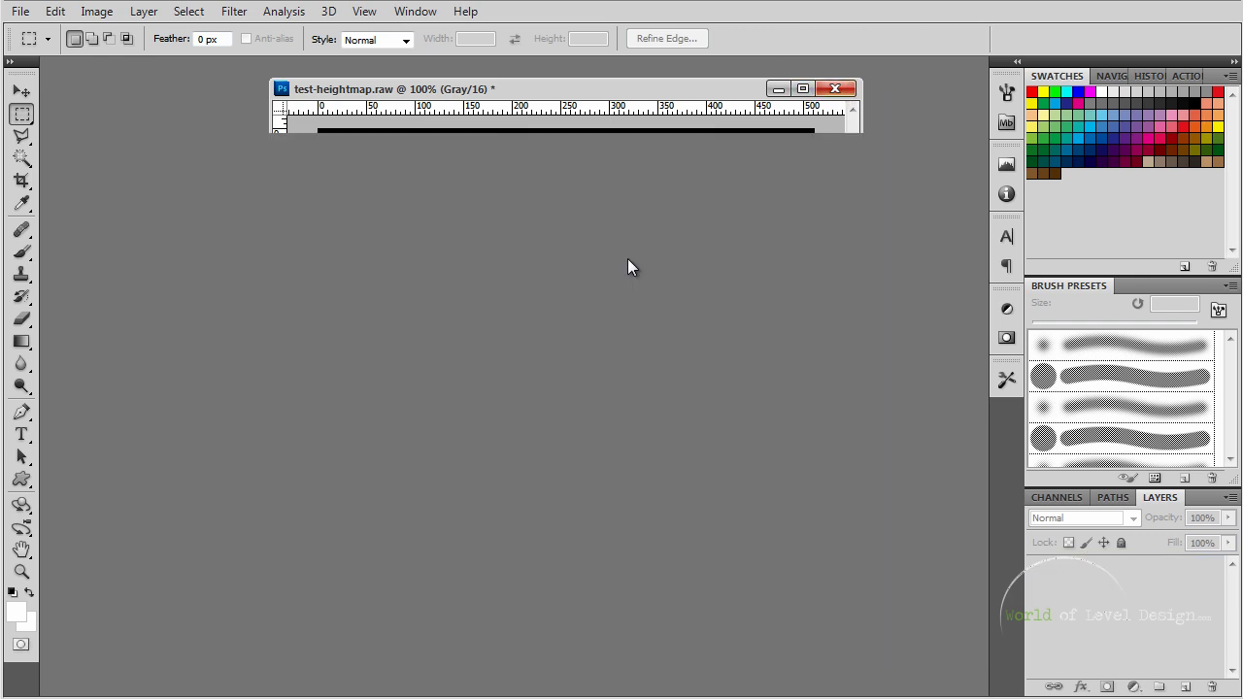
left_click(20, 12)
left_click(39, 32)
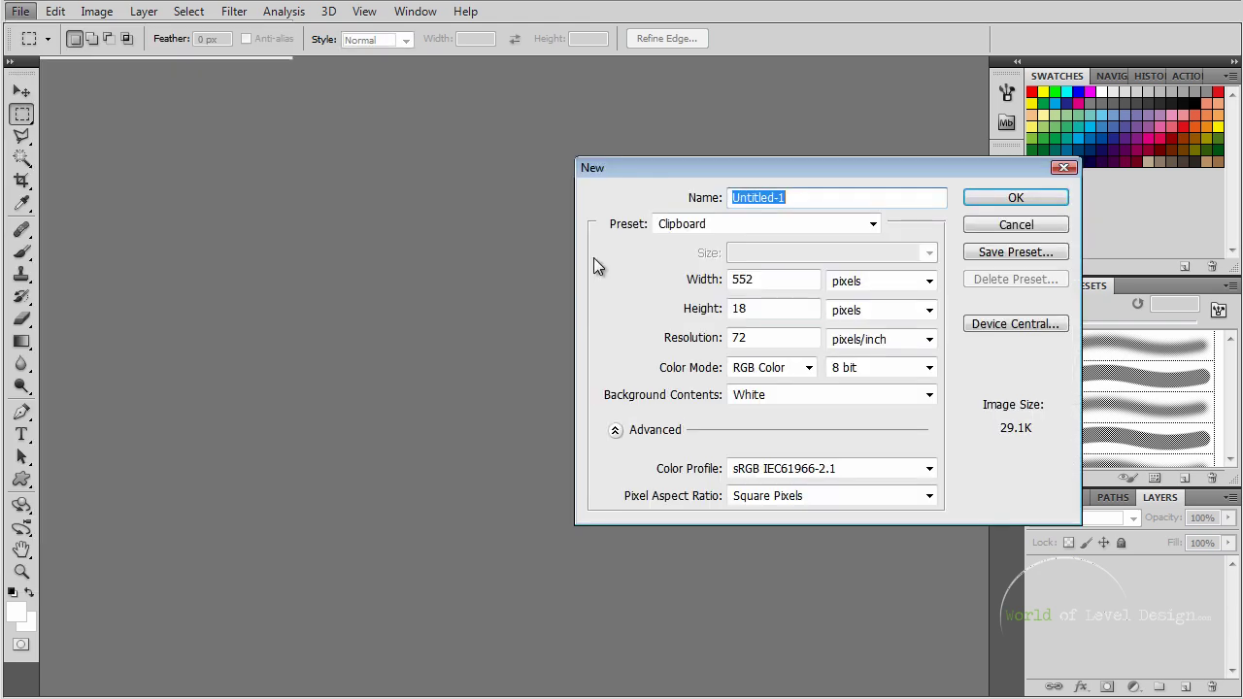
left_click_drag(755, 173, 468, 169)
left_click(433, 271)
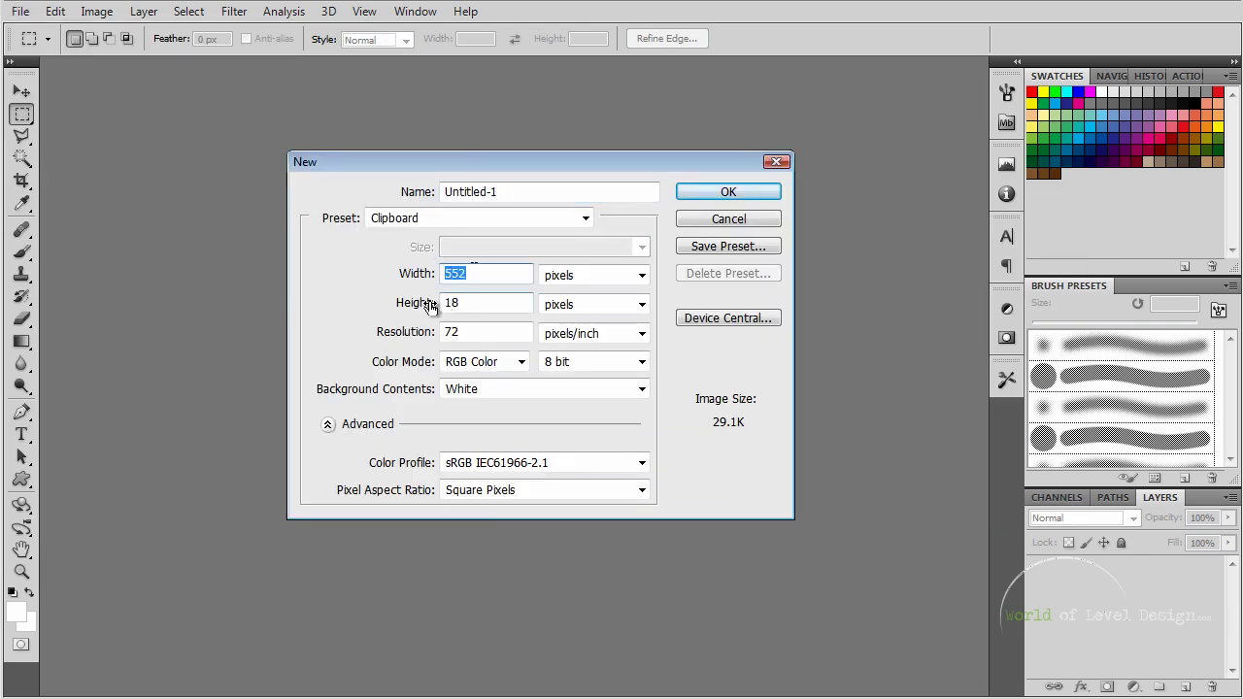
left_click(428, 301)
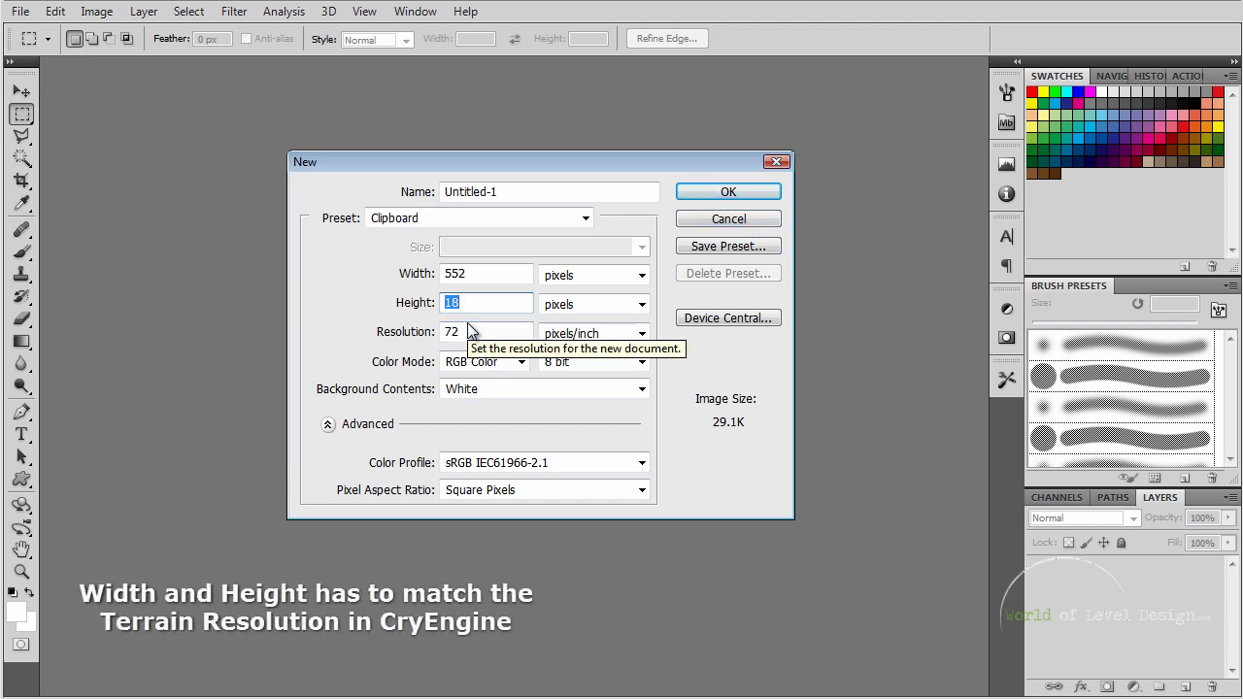
- Create the new document at 512 × 512 pixels, 16-bit Grayscale
double_click(481, 274)
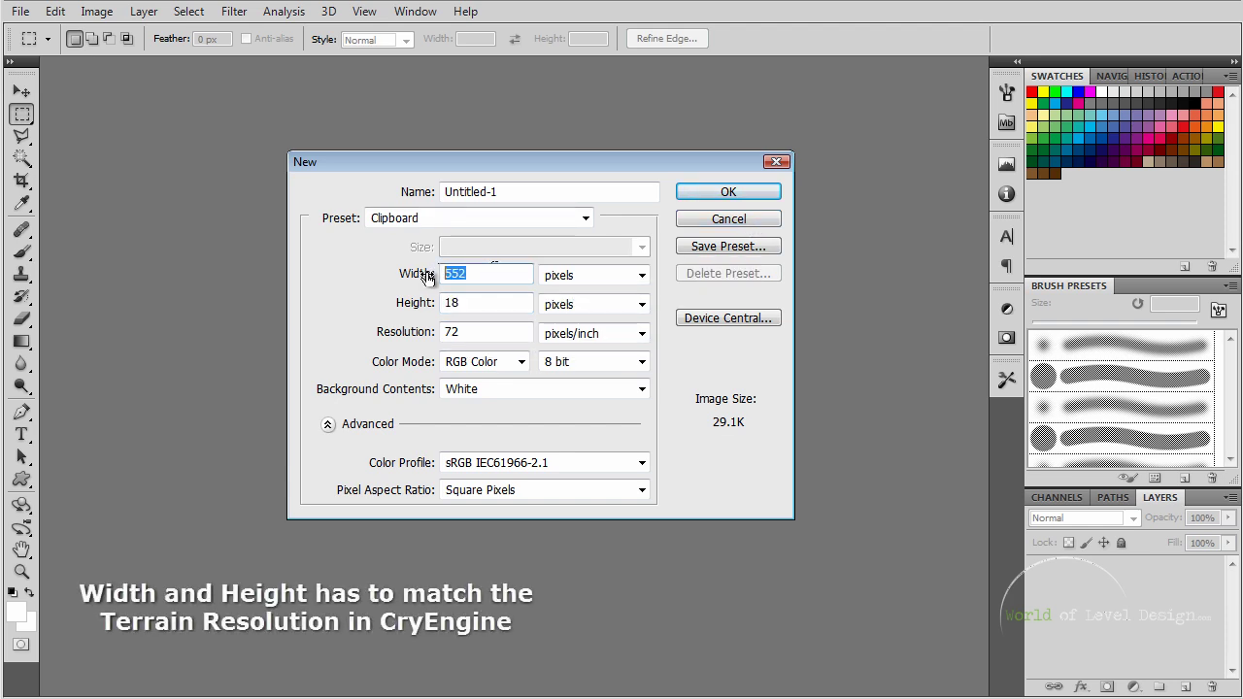
type("1")
key("BackSpace")
type("512")
key("Tab")
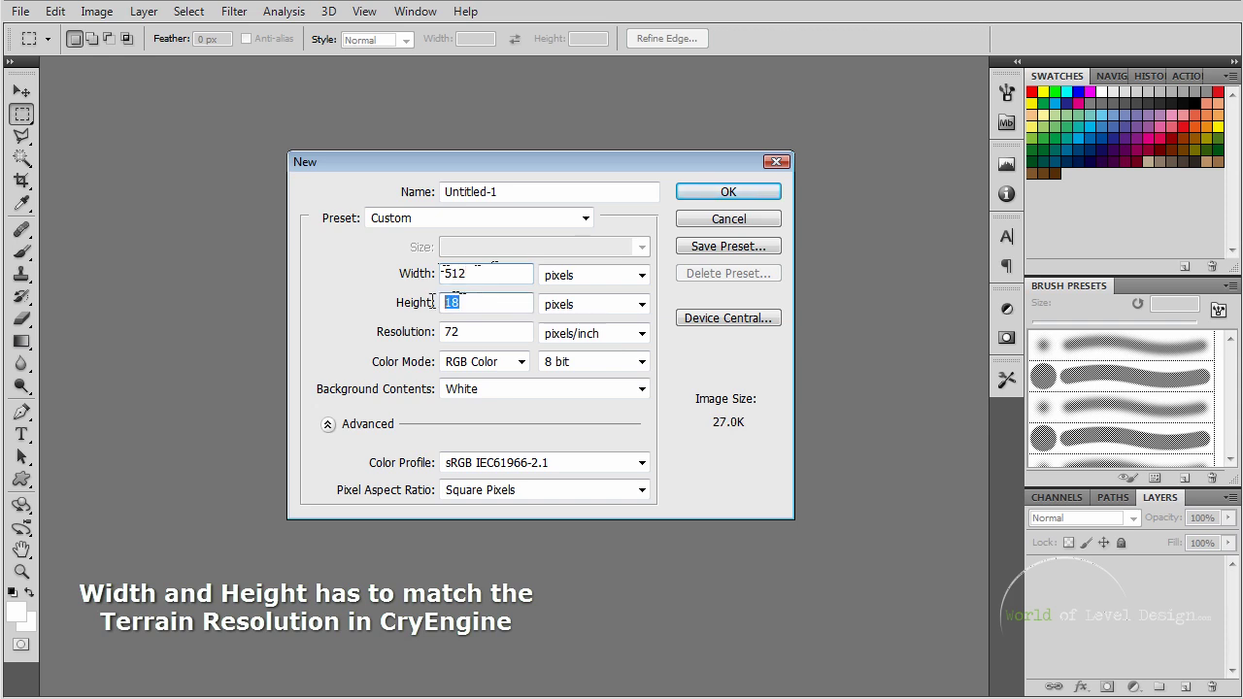
type("512")
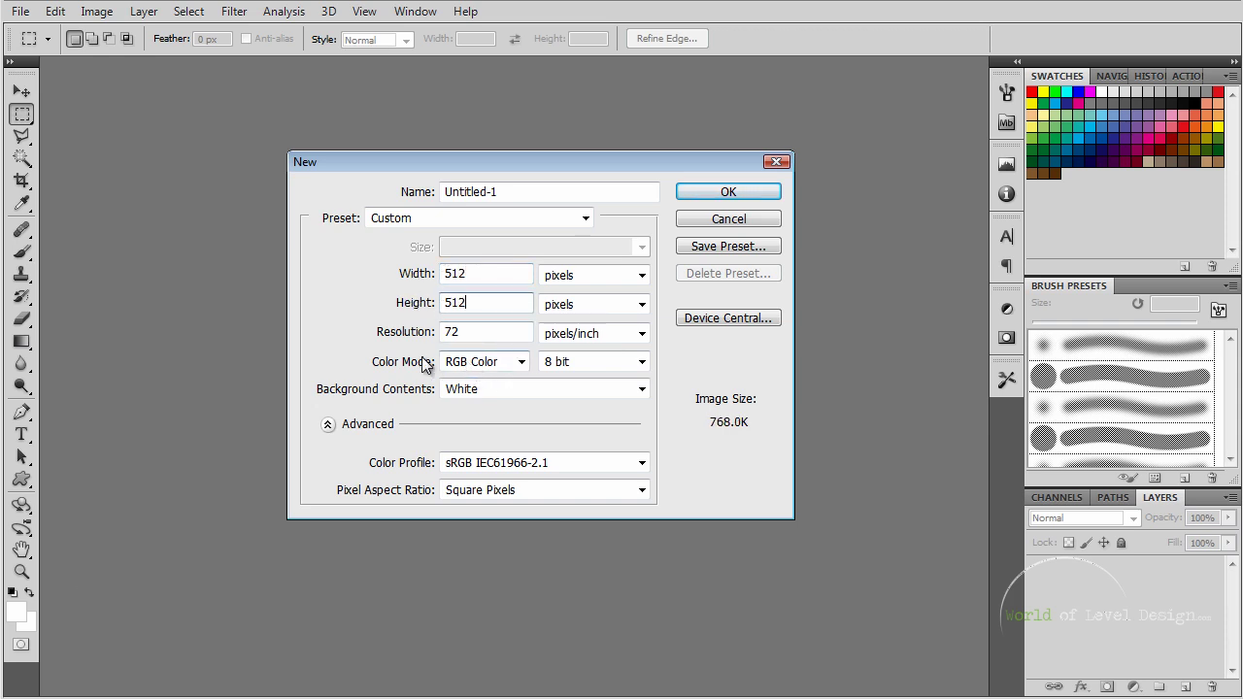
left_click(587, 363)
left_click(583, 418)
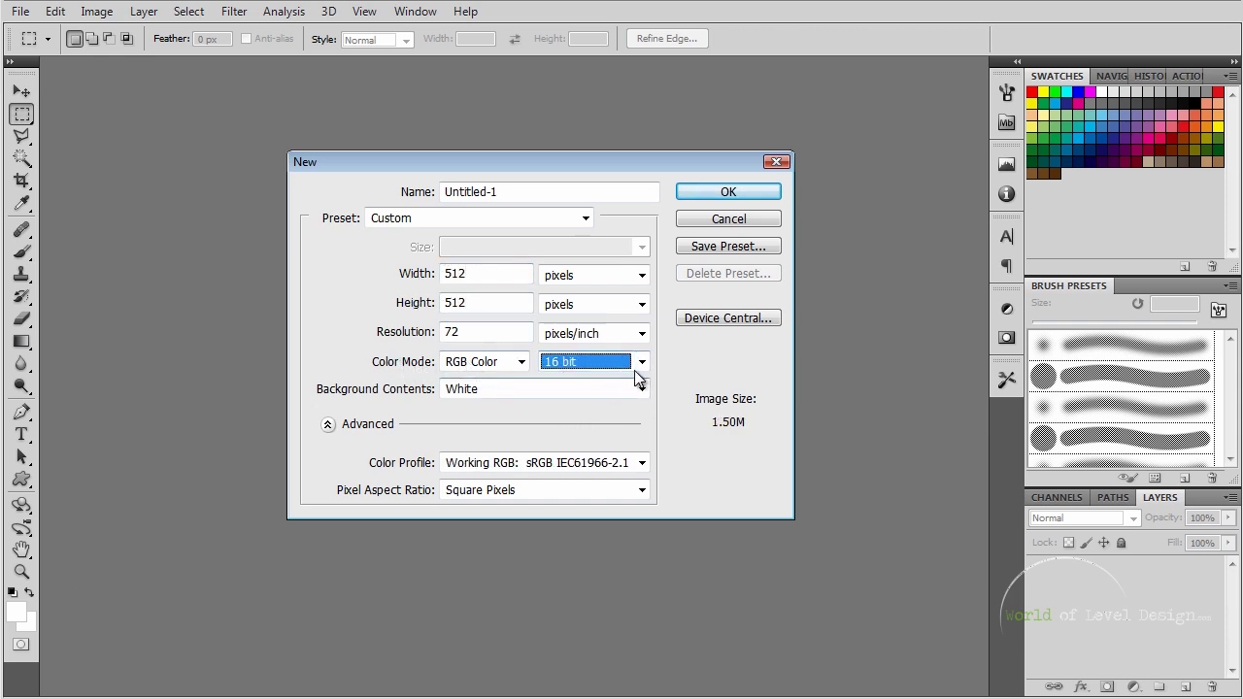
left_click(486, 362)
left_click(498, 406)
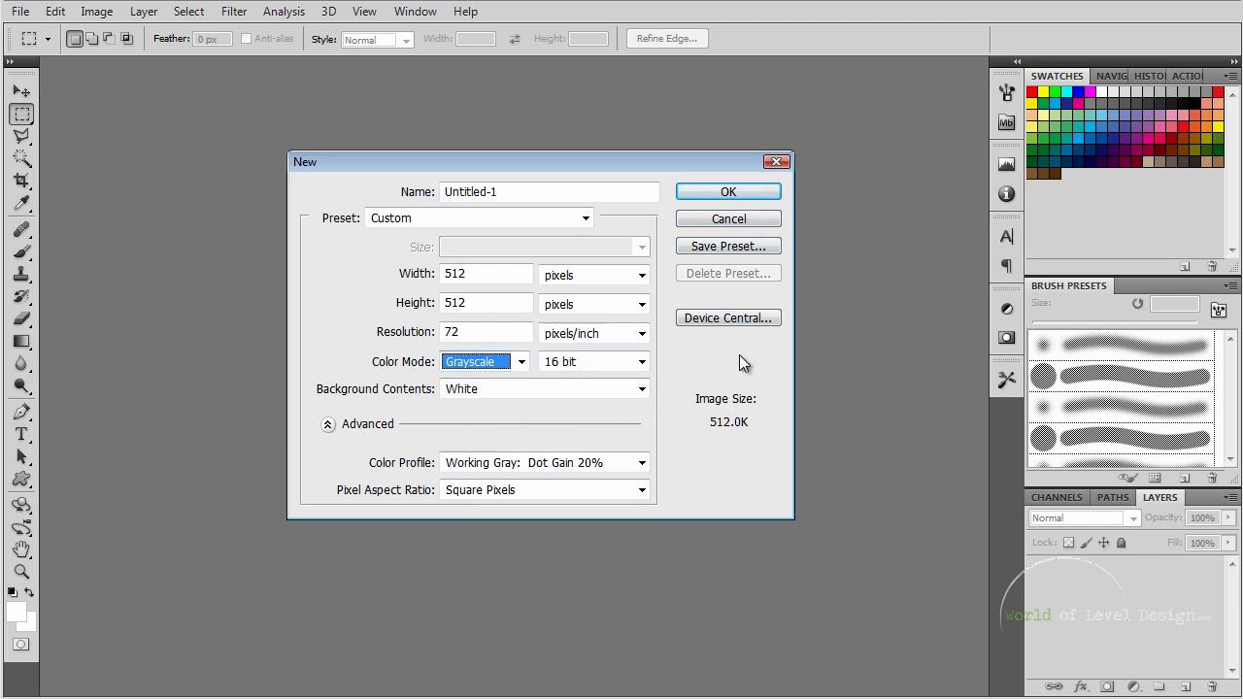
left_click(742, 192)
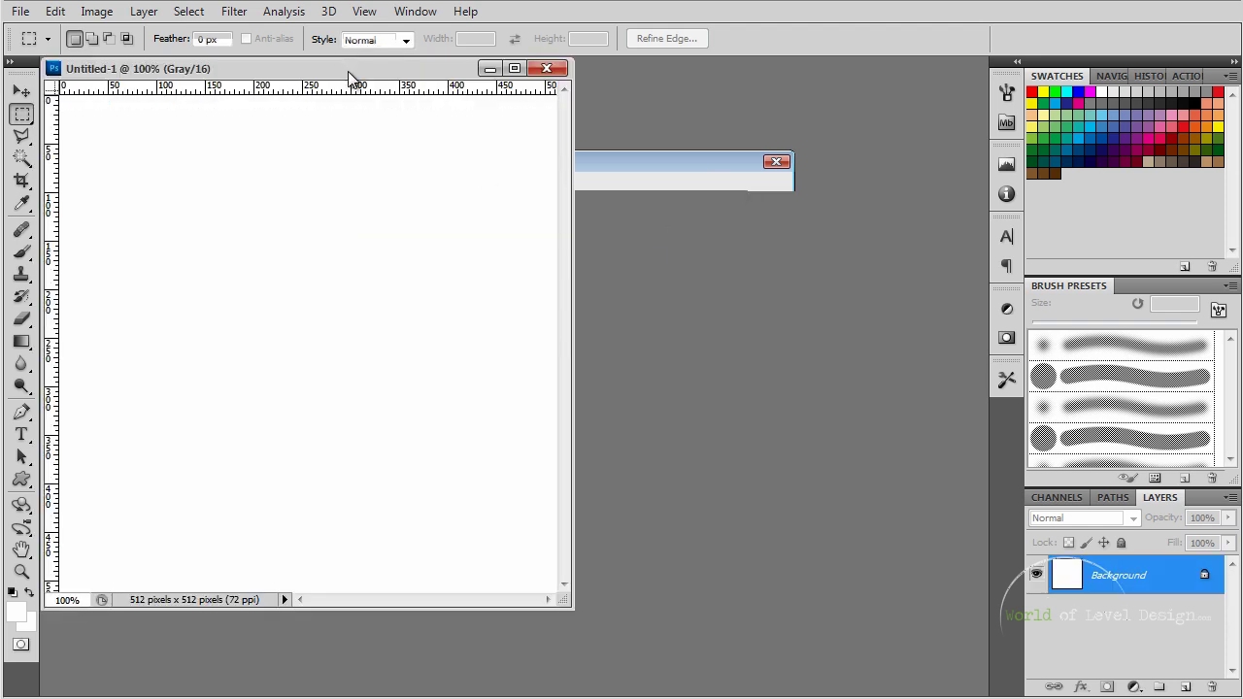
- Keep black as foreground colour and fill the canvas with Filter > Render > Clouds
left_click_drag(348, 71, 569, 101)
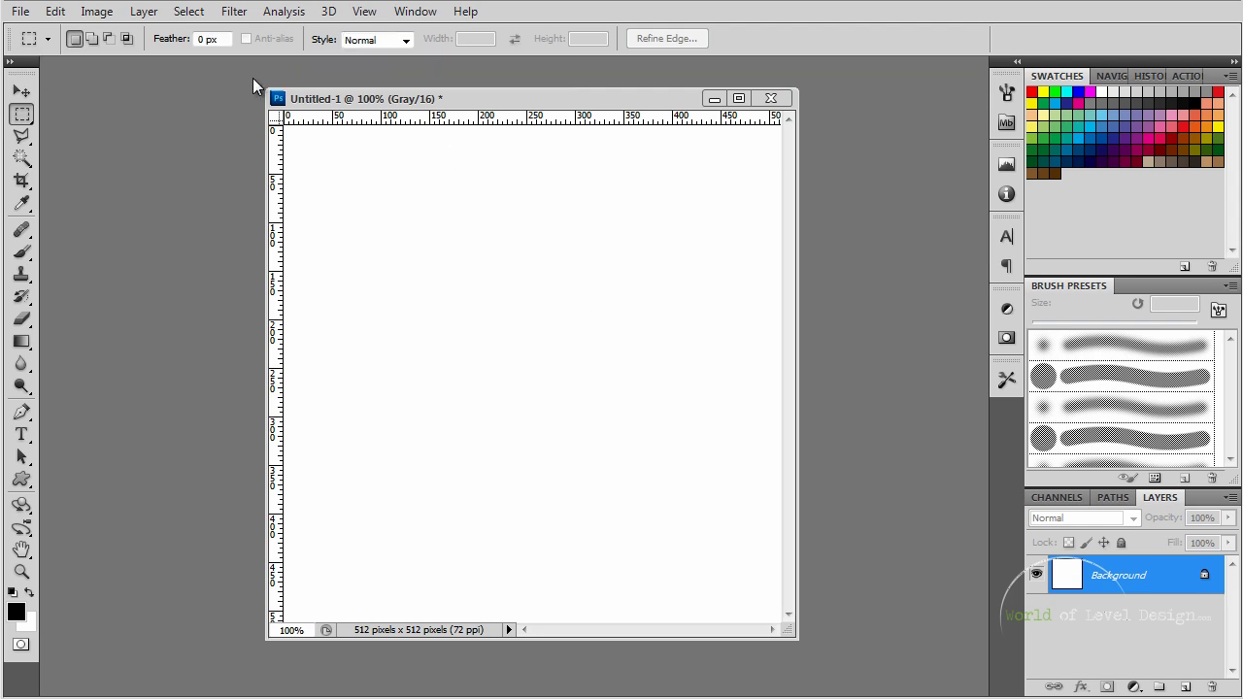
left_click(243, 13)
mouse_move(282, 287)
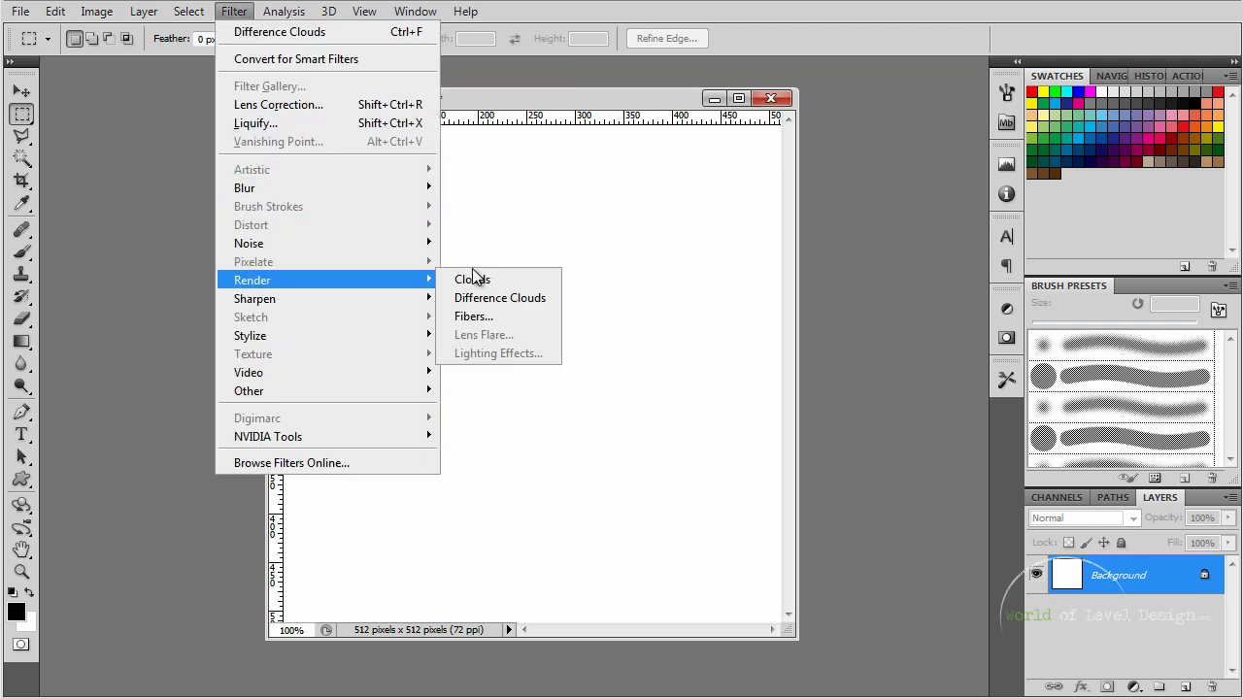
left_click(141, 588)
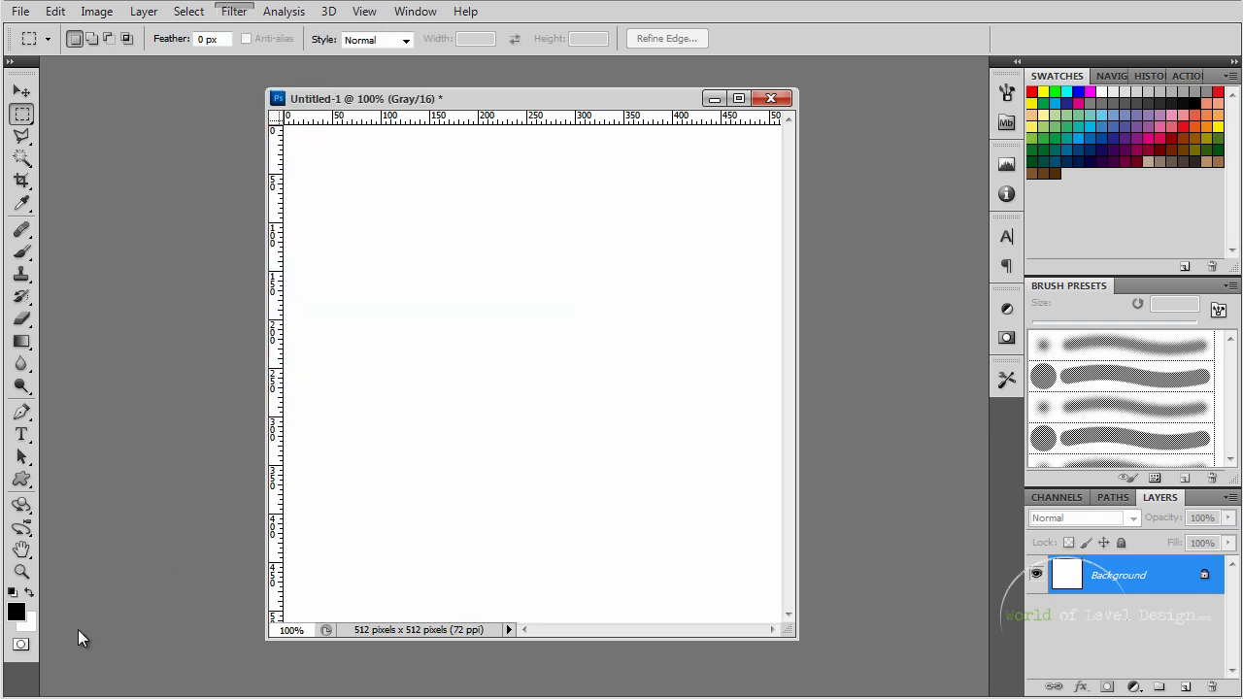
left_click(18, 612)
left_click(818, 248)
left_click(233, 11)
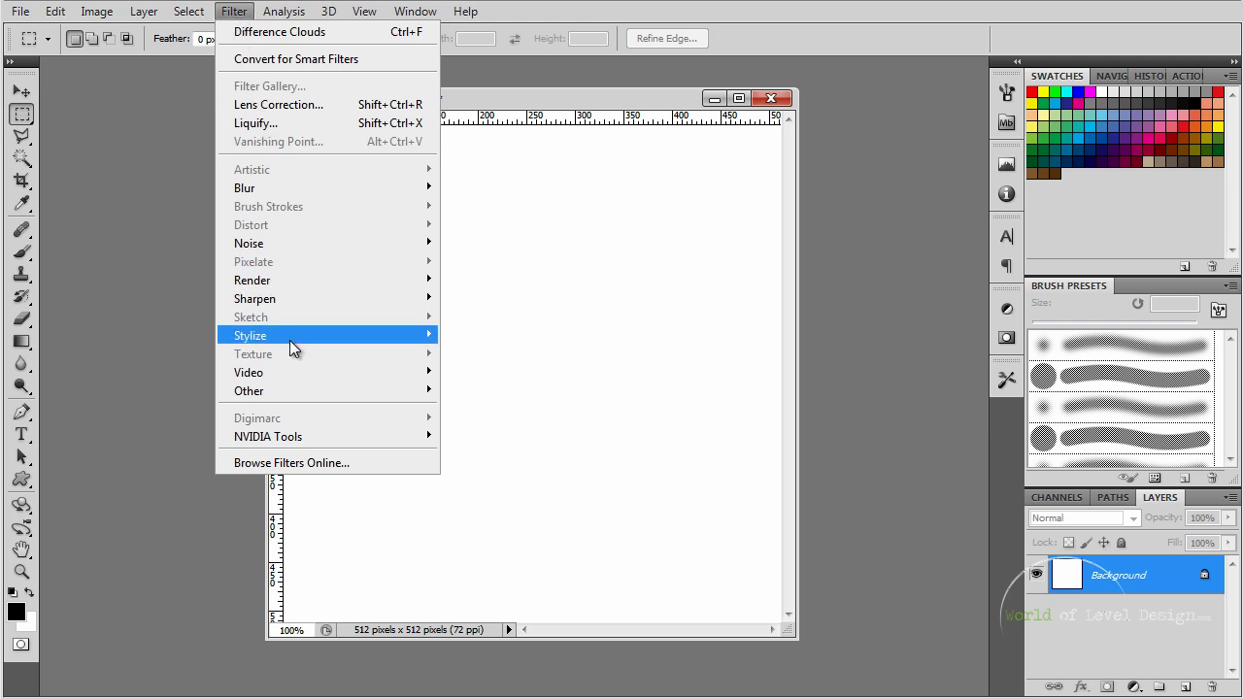
mouse_move(388, 280)
left_click(495, 281)
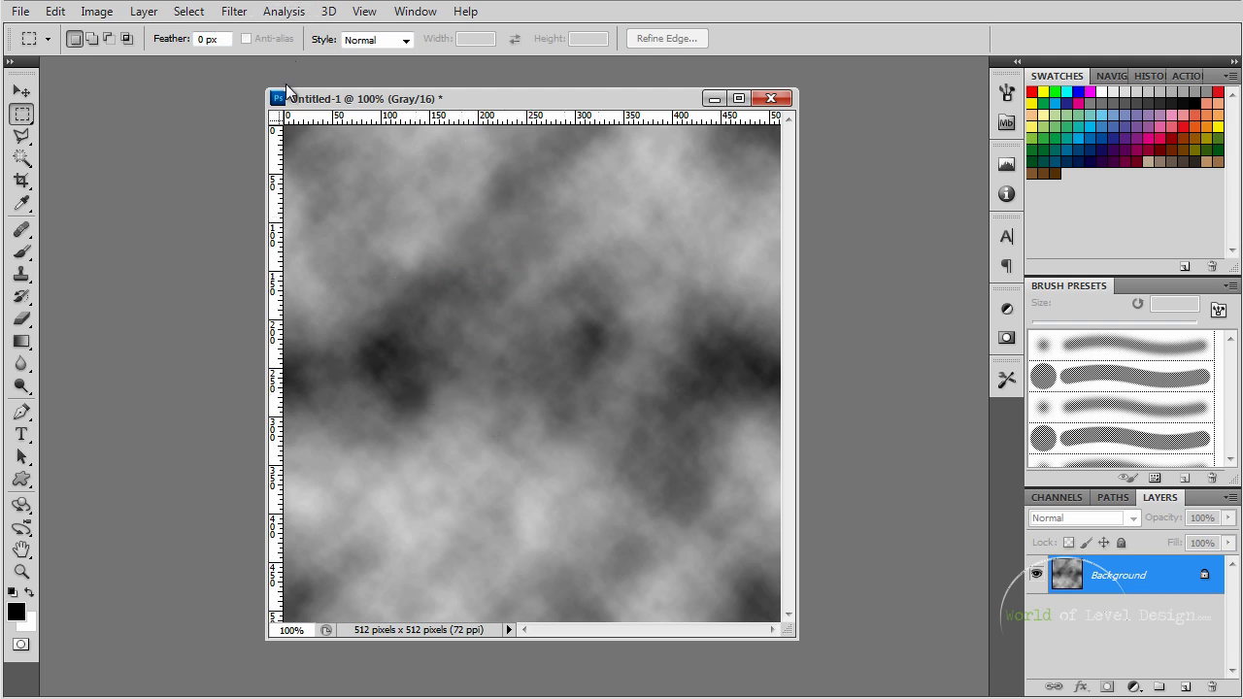
- Re-render the clouds five times with Ctrl+F until the pattern looks right
left_click(234, 10)
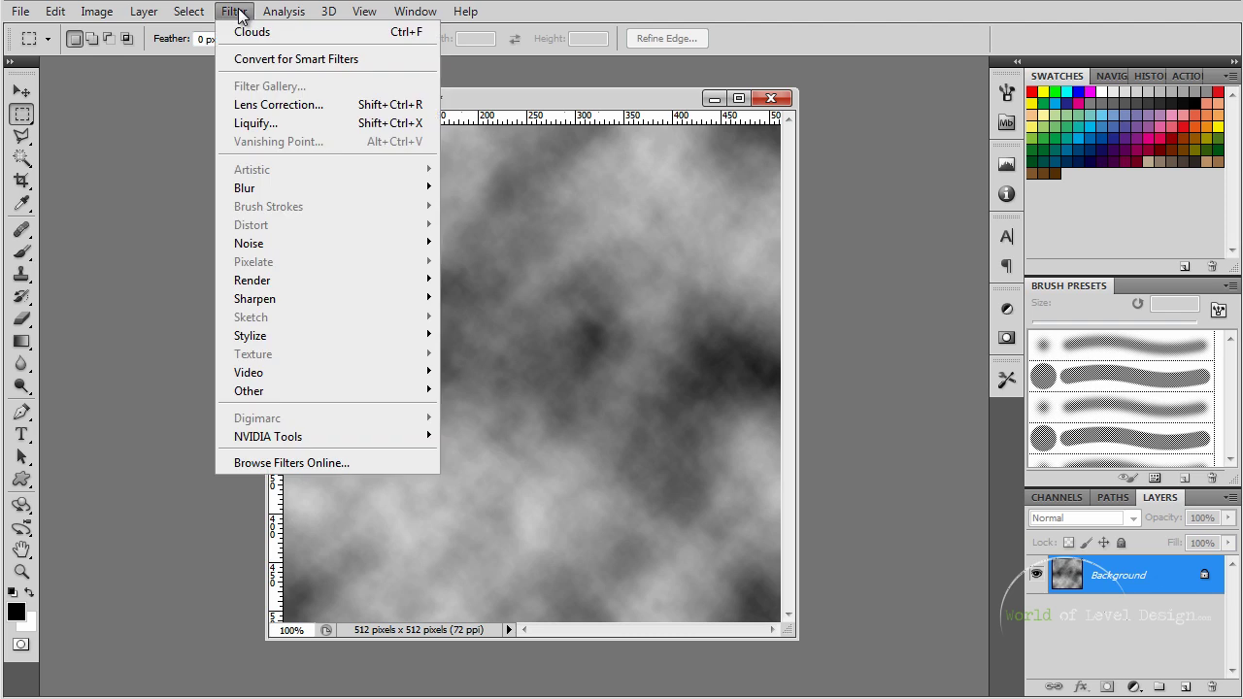
left_click(108, 277)
key("ctrl+f")
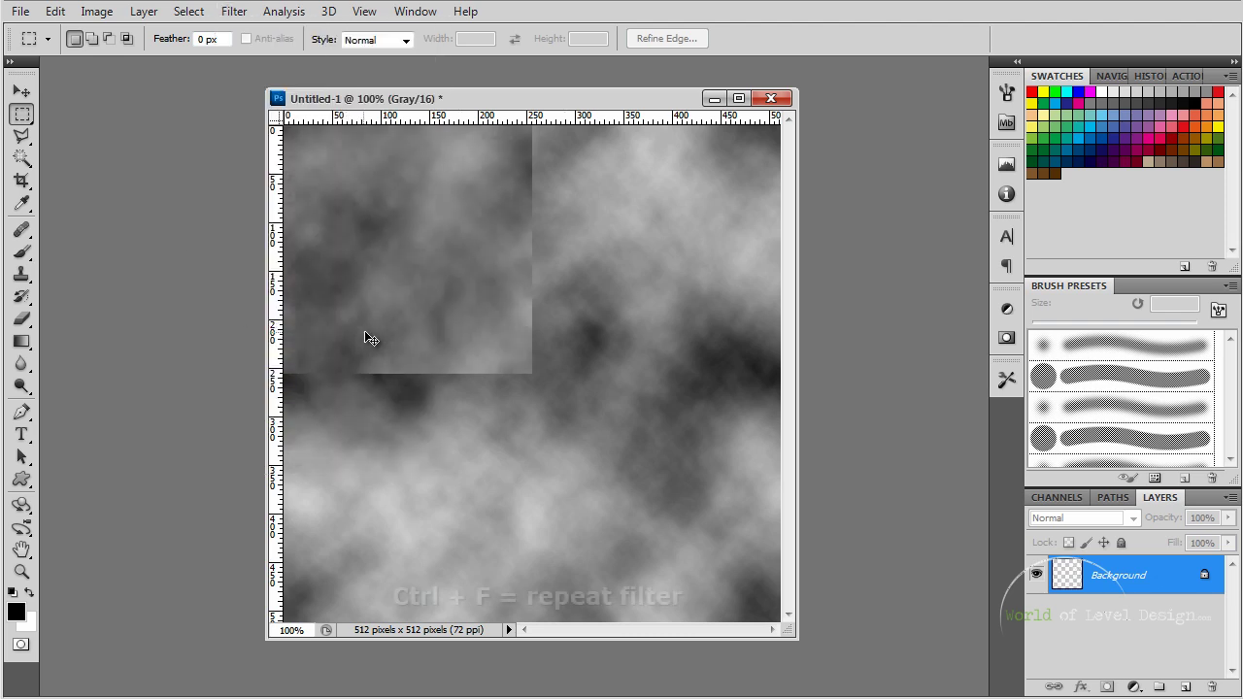
key("ctrl+f")
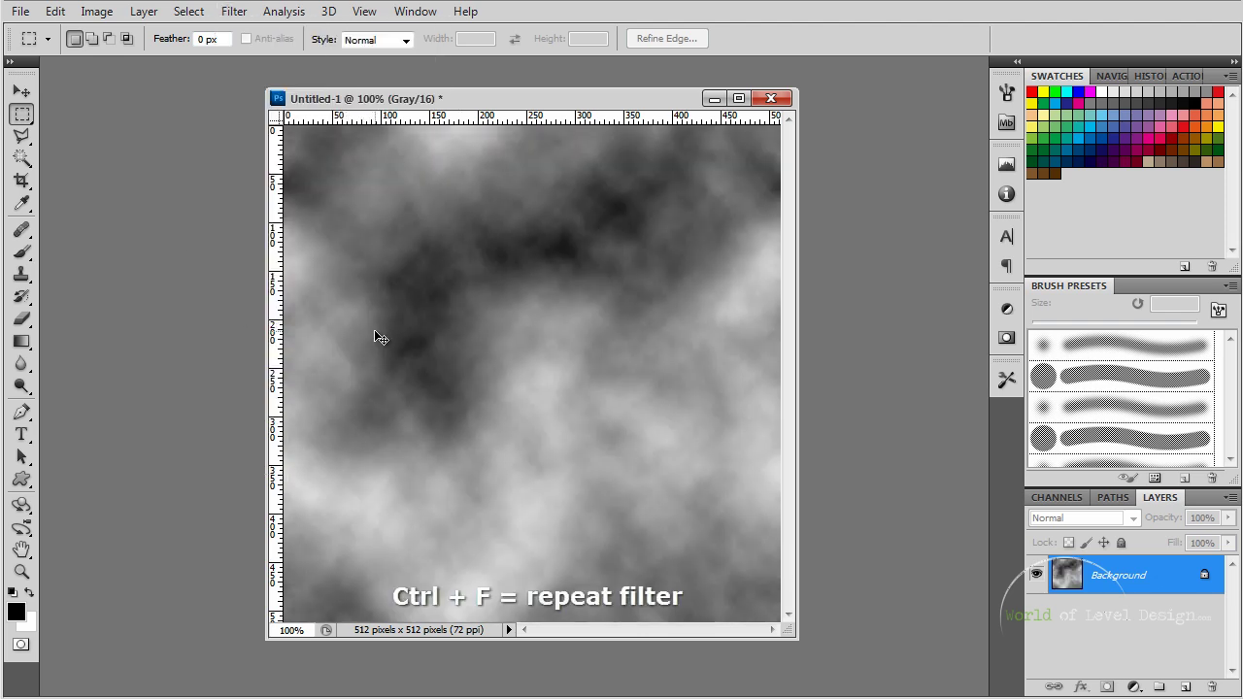
key("ctrl+f")
key("ctrl+f")
key("ctrl+f")
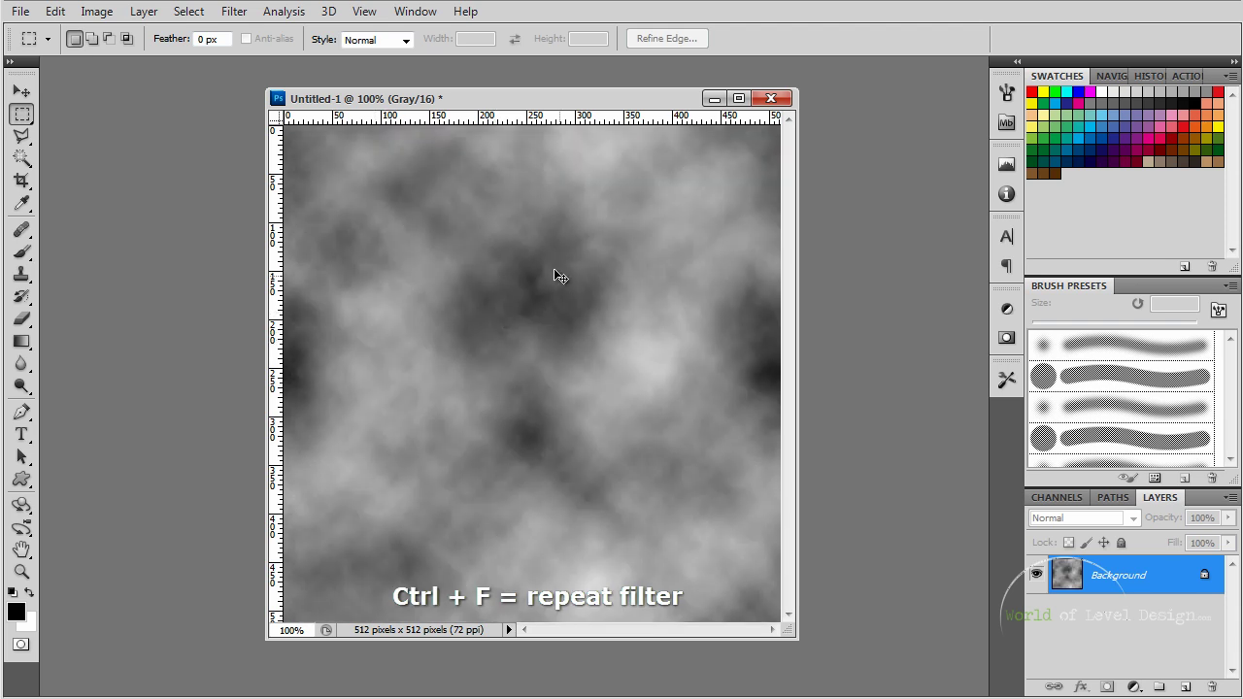
key("ctrl+f")
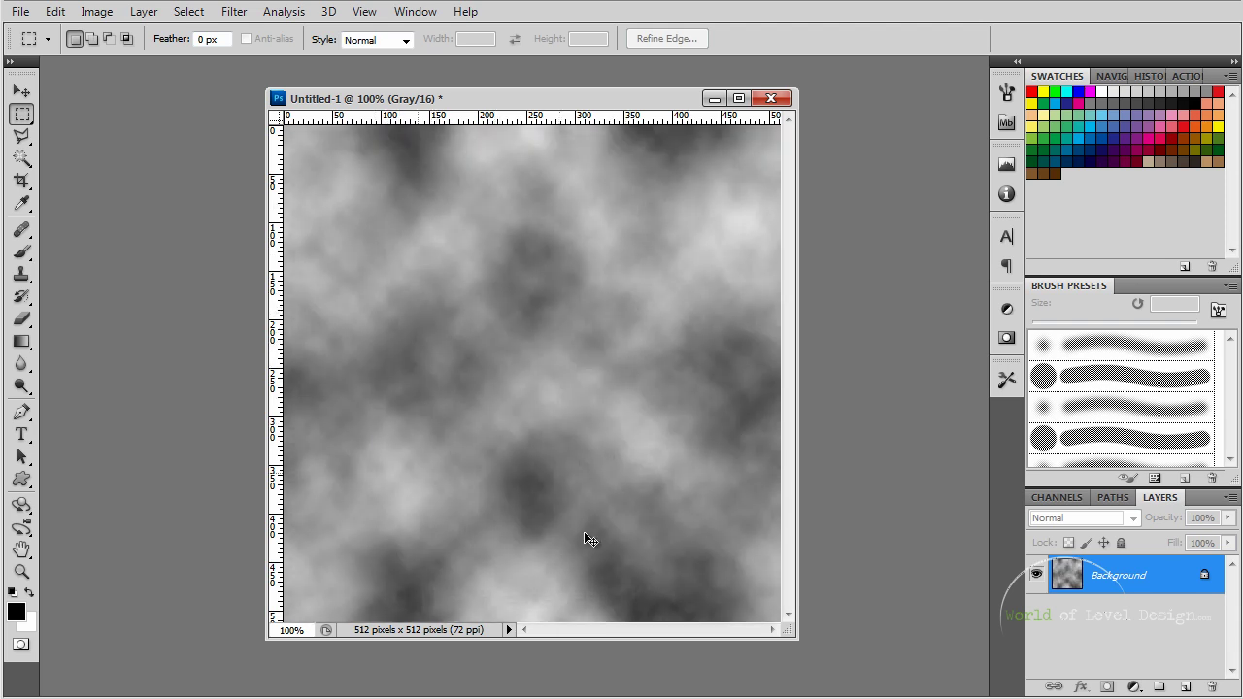
key("ctrl+f")
key("ctrl+f")
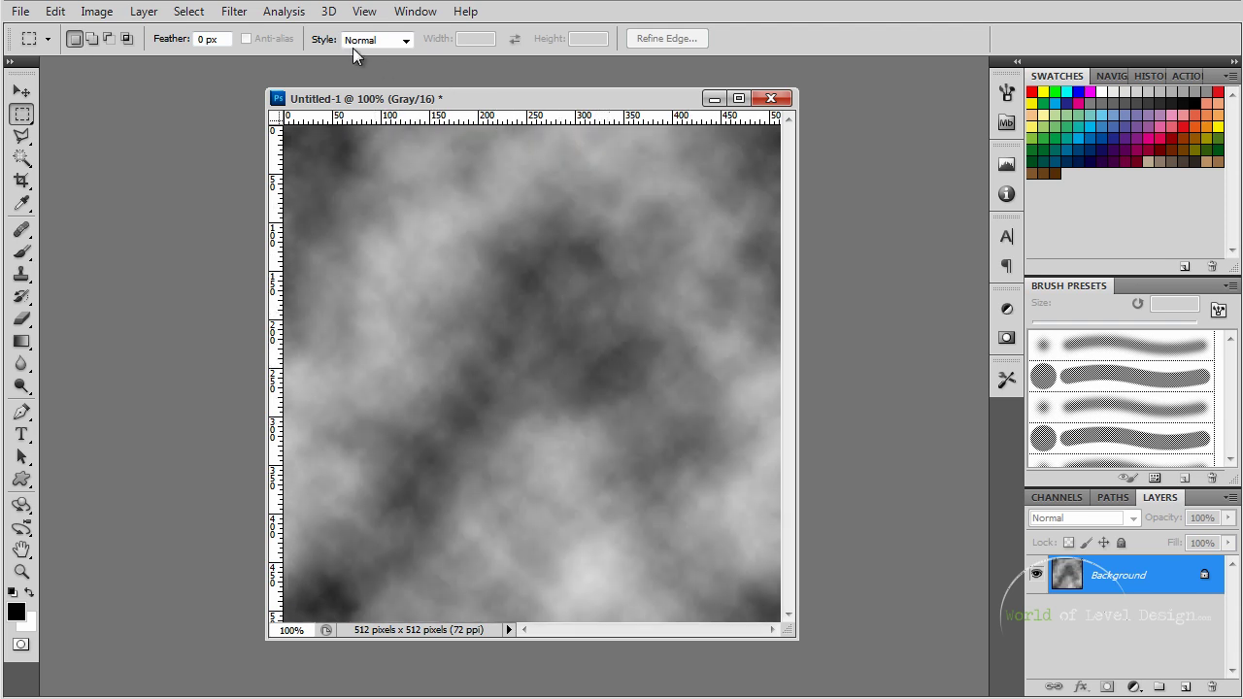
- Apply Filter > Render > Difference Clouds to carve dark veins into the clouds
left_click(230, 13)
mouse_move(315, 279)
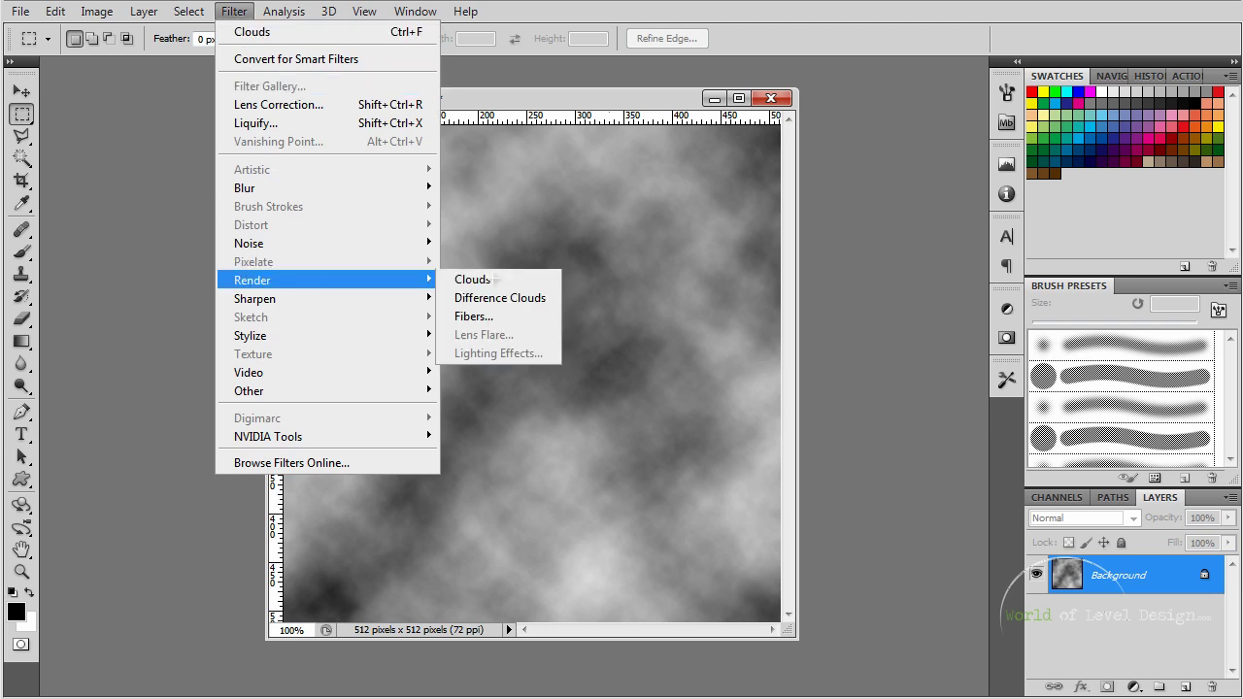
left_click(500, 299)
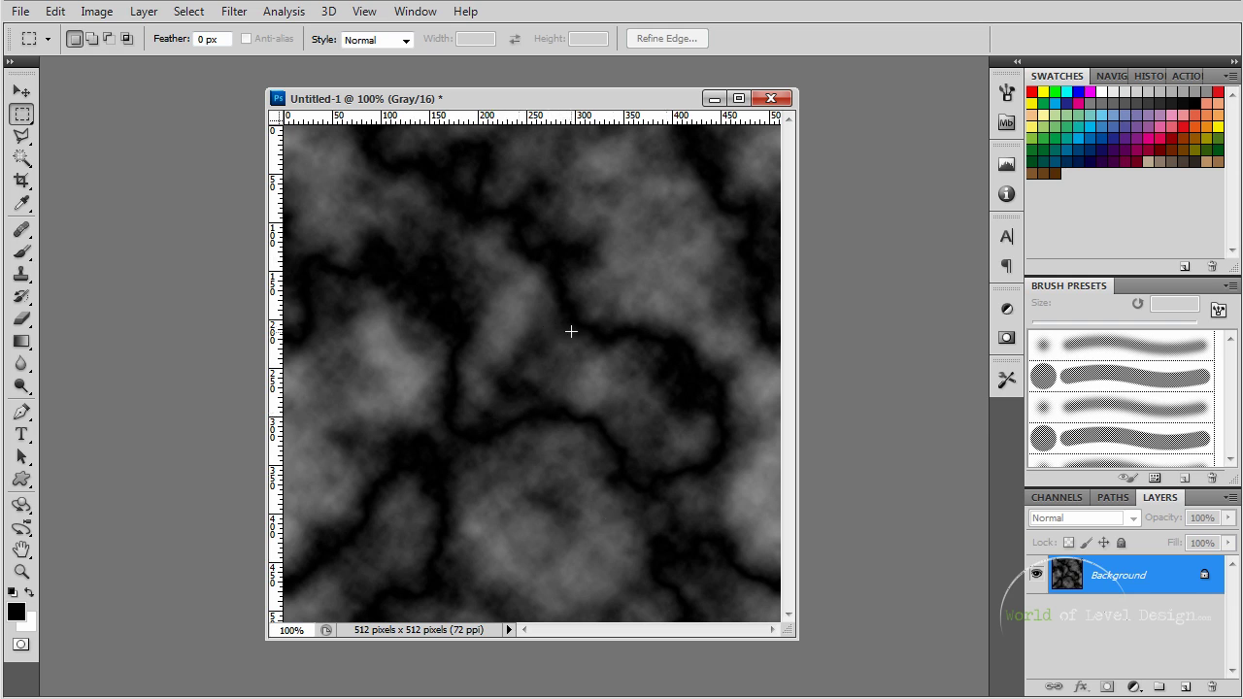
- Save over test-heightmap as Photoshop Raw with IBM PC byte order, accepting all prompts
left_click(20, 11)
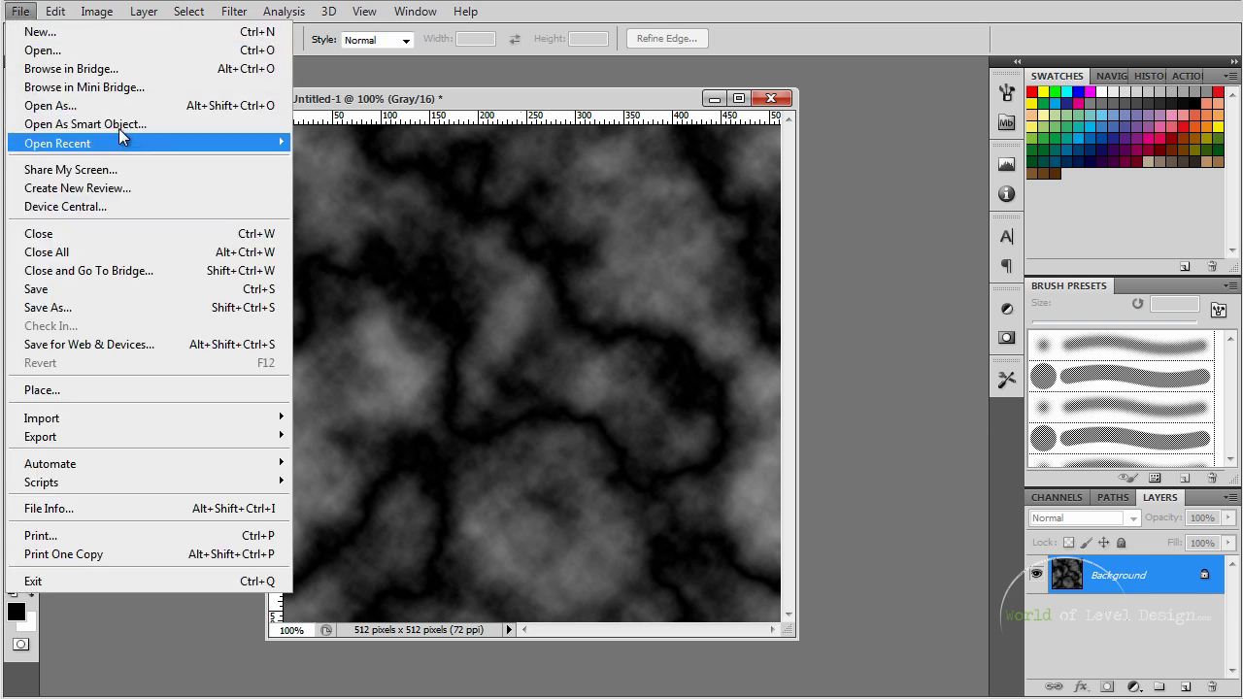
left_click(108, 309)
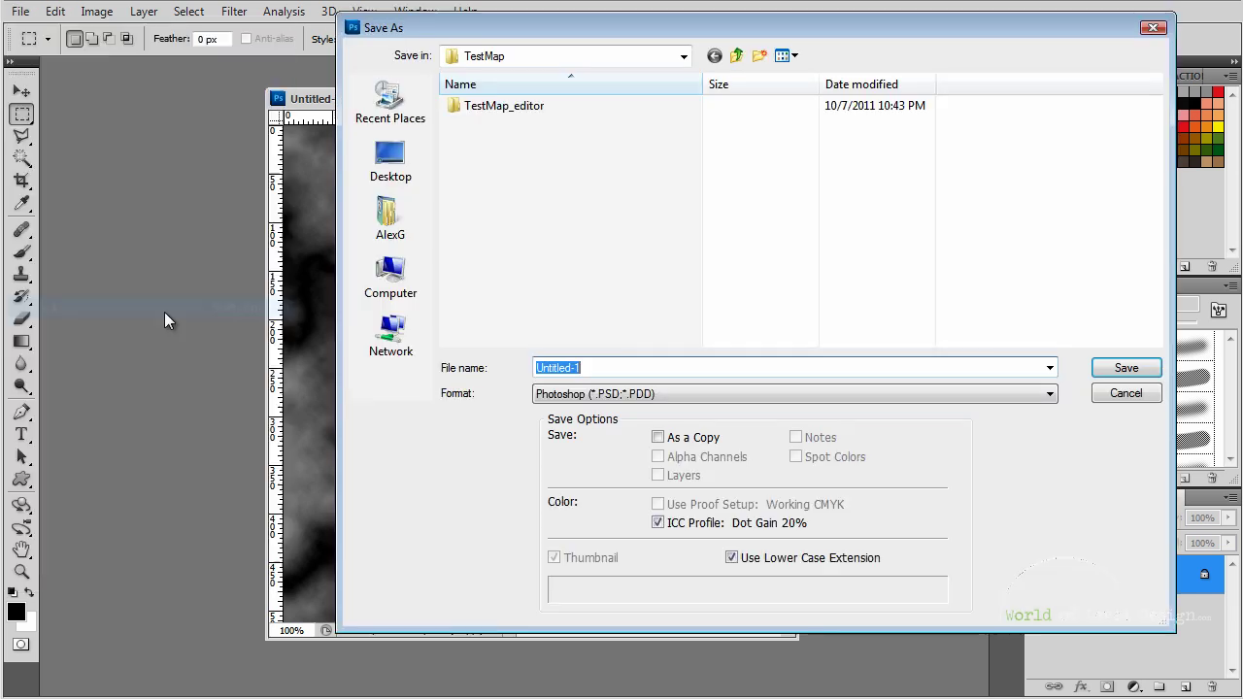
left_click(637, 398)
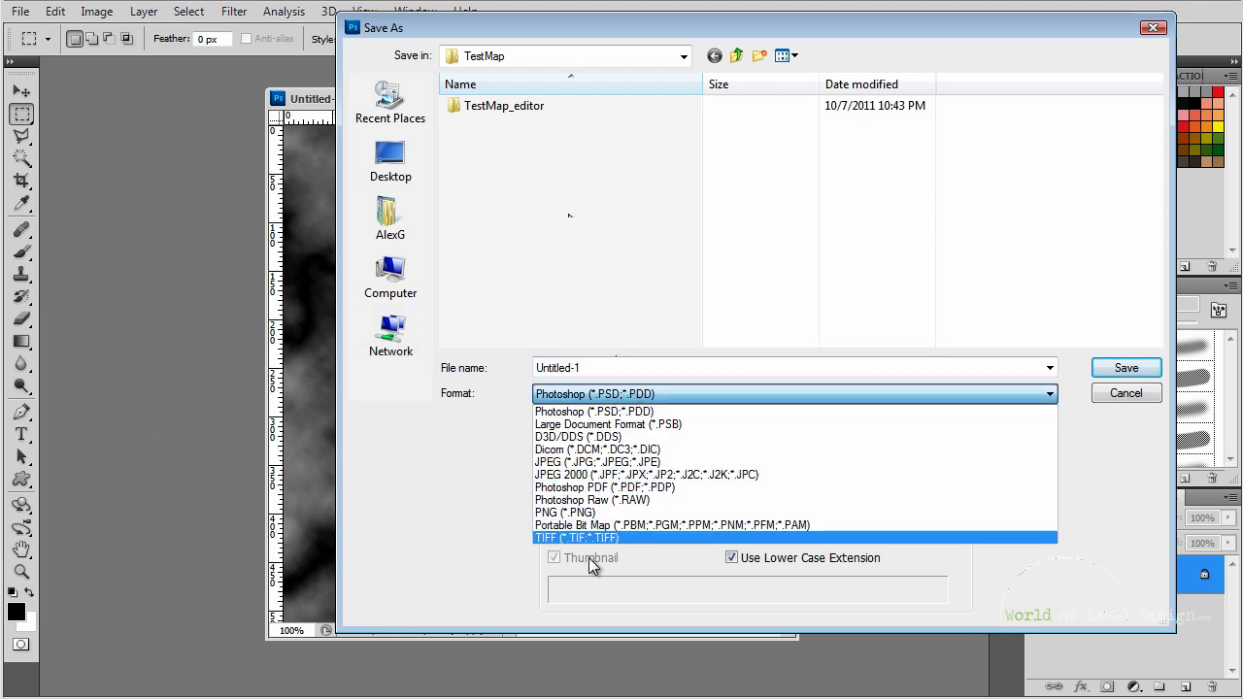
left_click(633, 501)
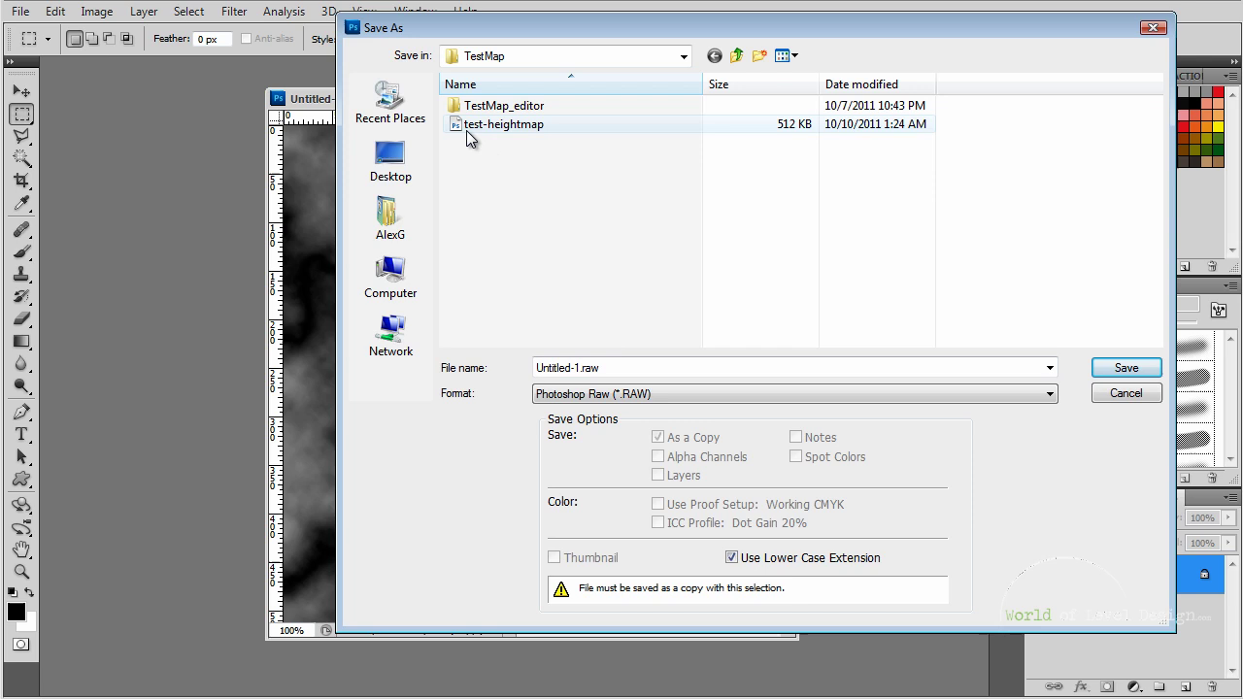
left_click(525, 126)
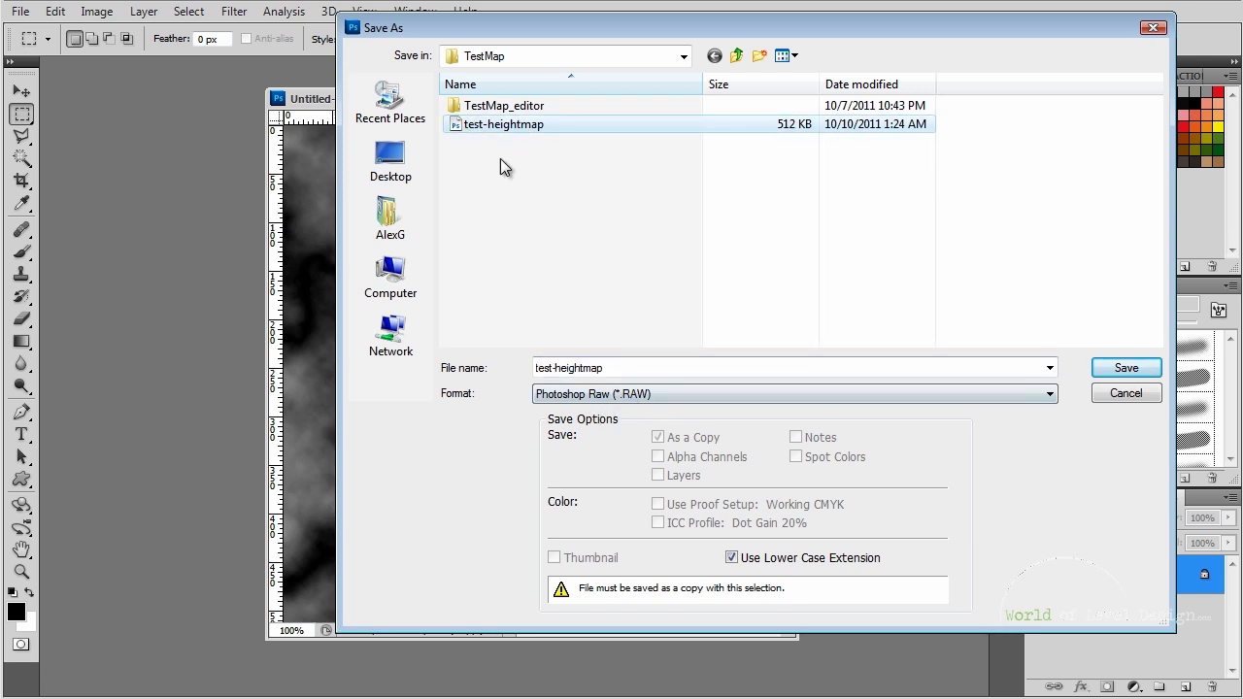
left_click(1130, 367)
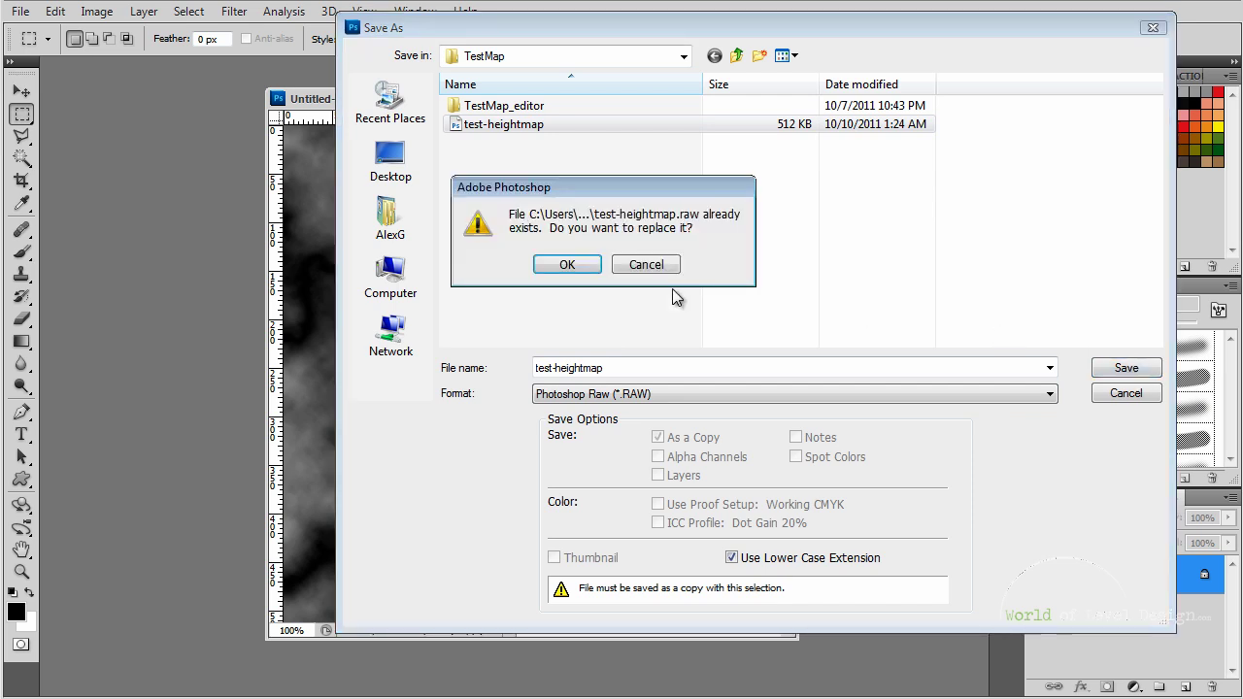
left_click(572, 267)
left_click(526, 346)
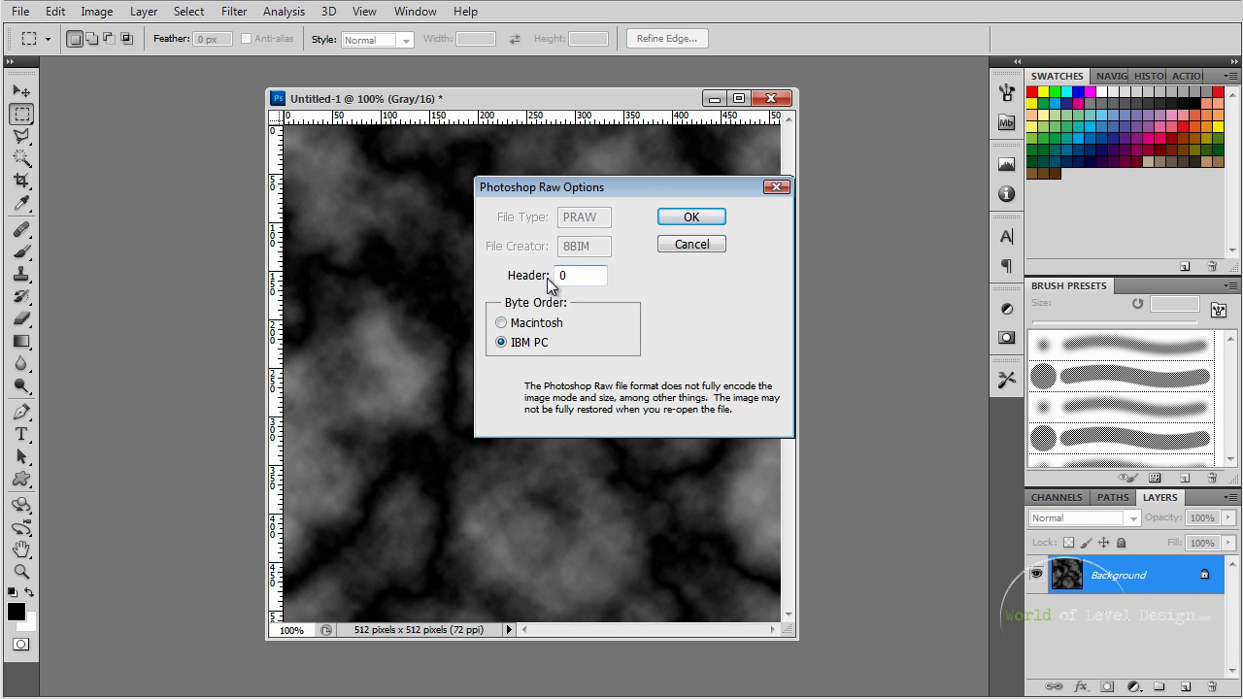
left_click(685, 219)
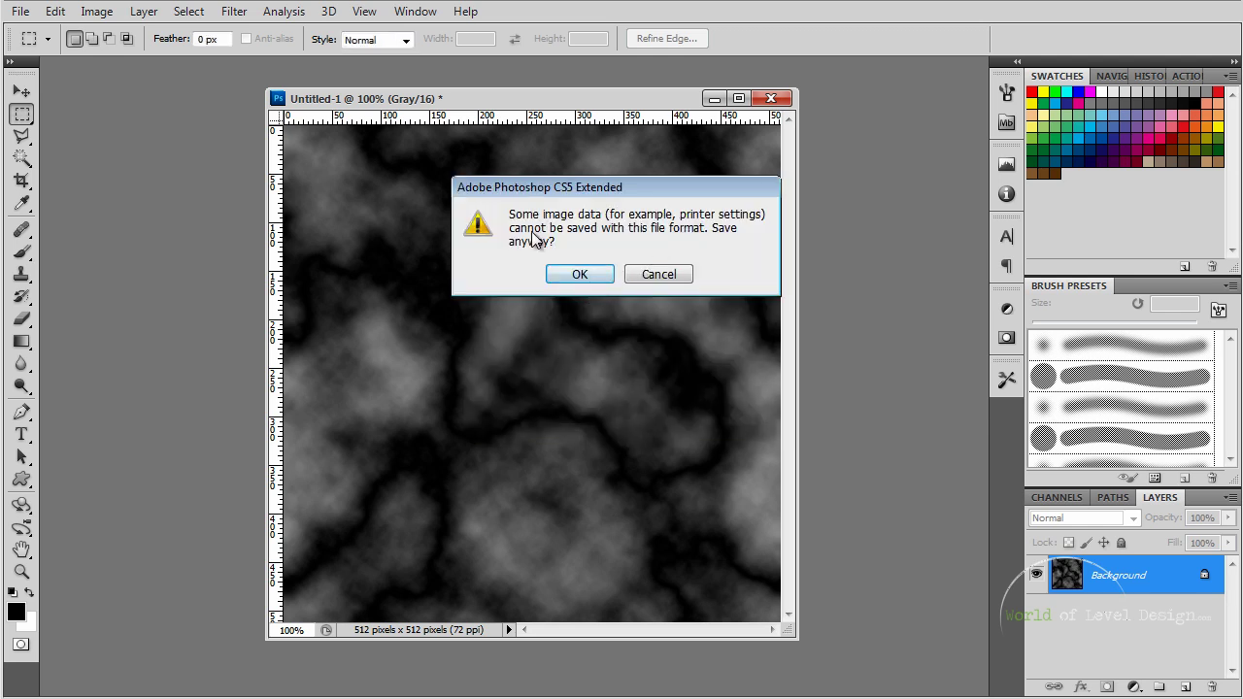
left_click(573, 277)
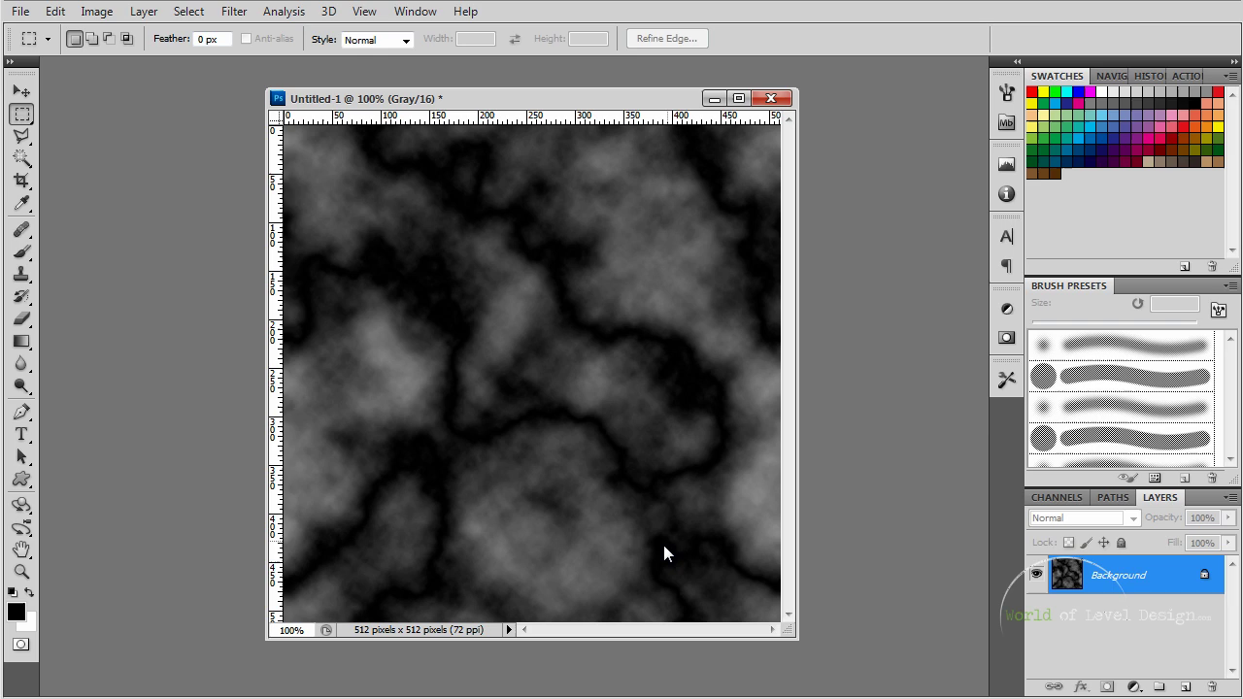
- Back in CryEngine, import test-heightmap through the Terrain Editor and look over the new terrain
key("alt+Tab")
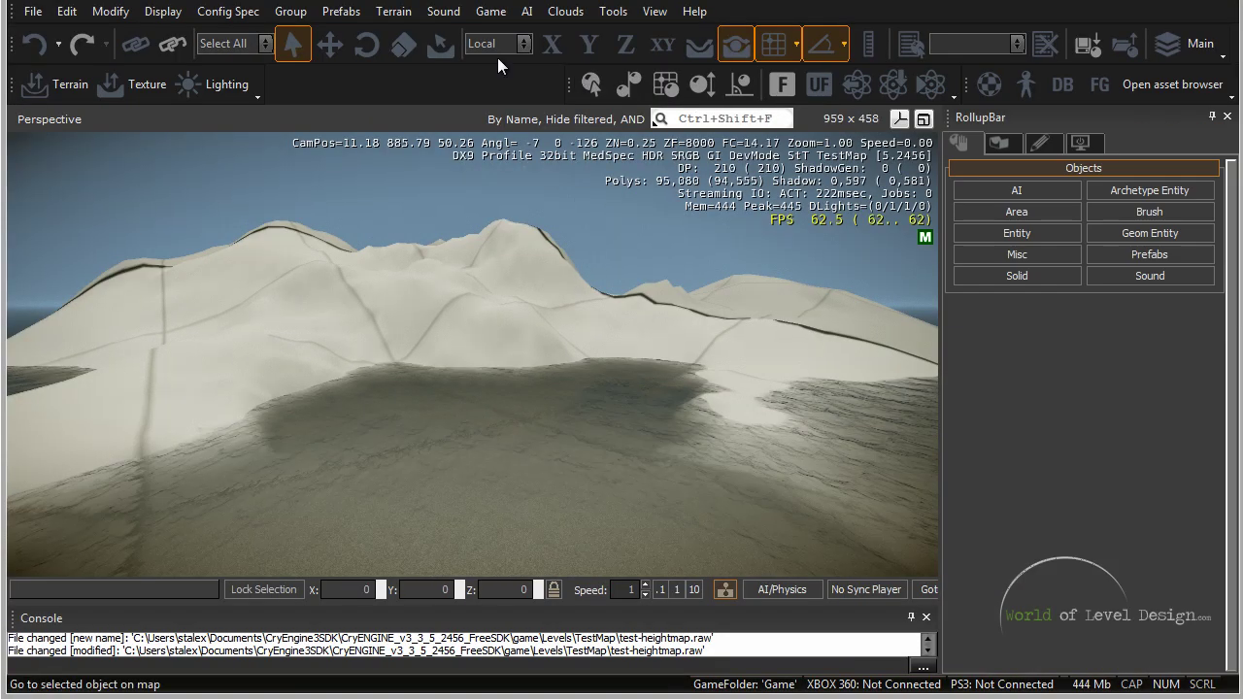
left_click(393, 10)
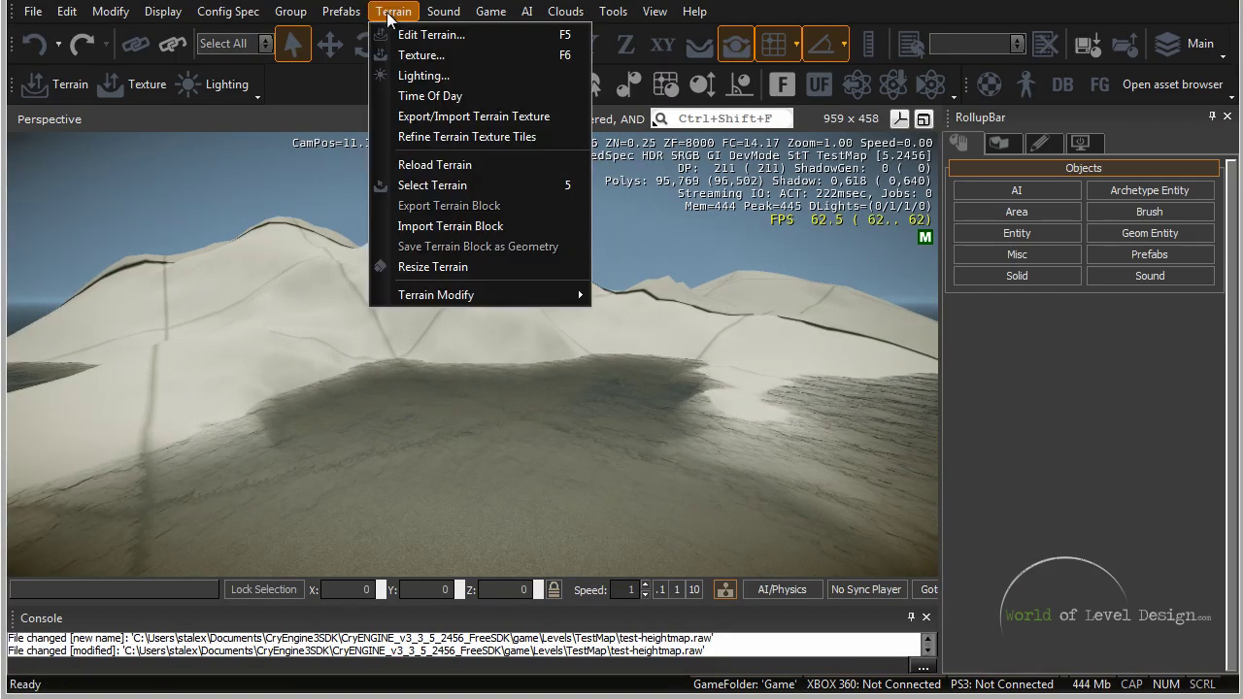
left_click(428, 33)
left_click(460, 40)
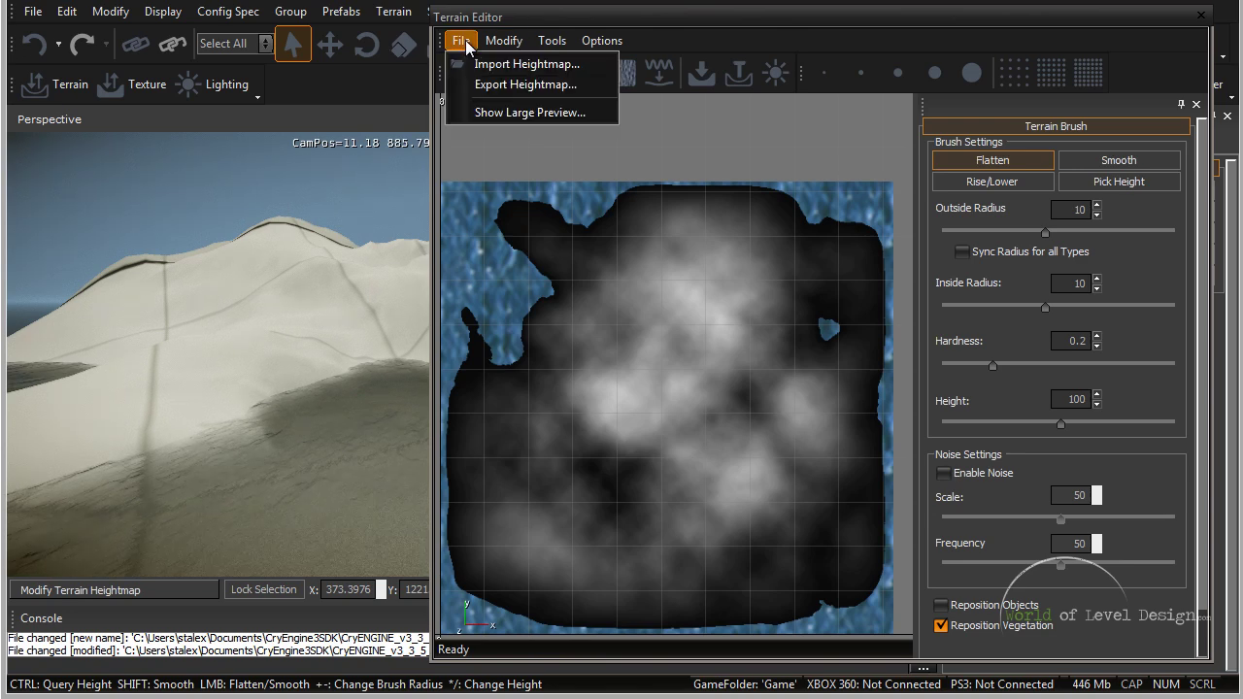
left_click(493, 64)
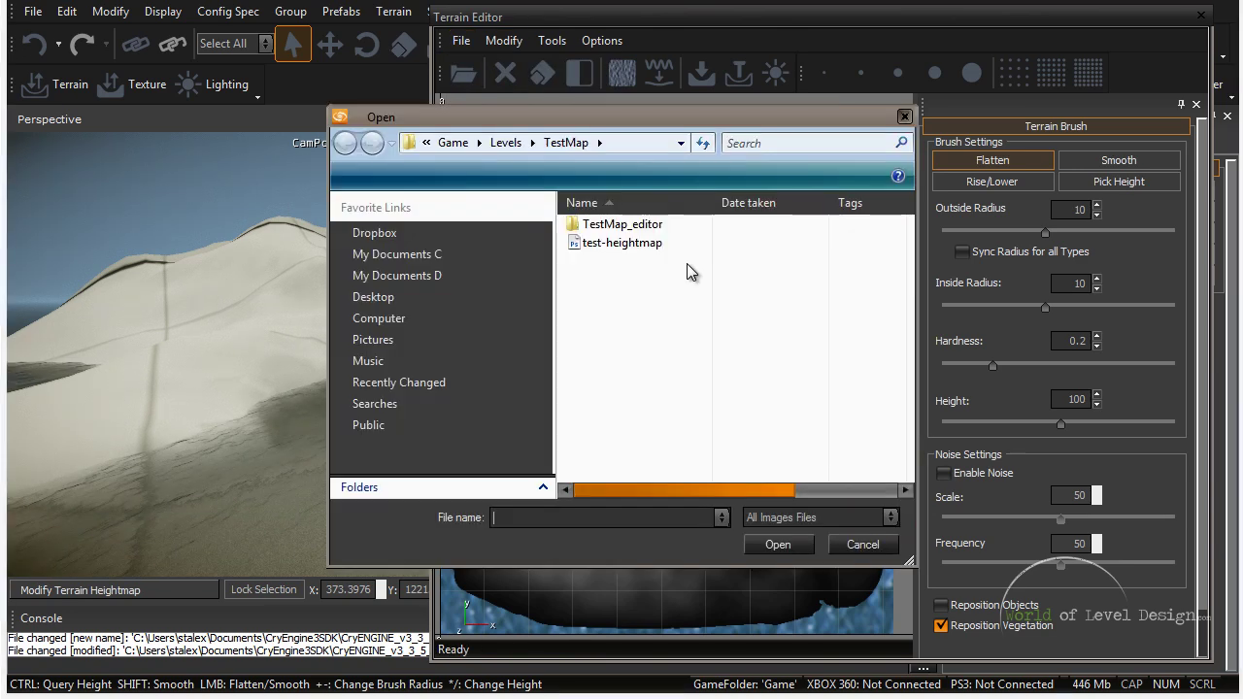
left_click(607, 246)
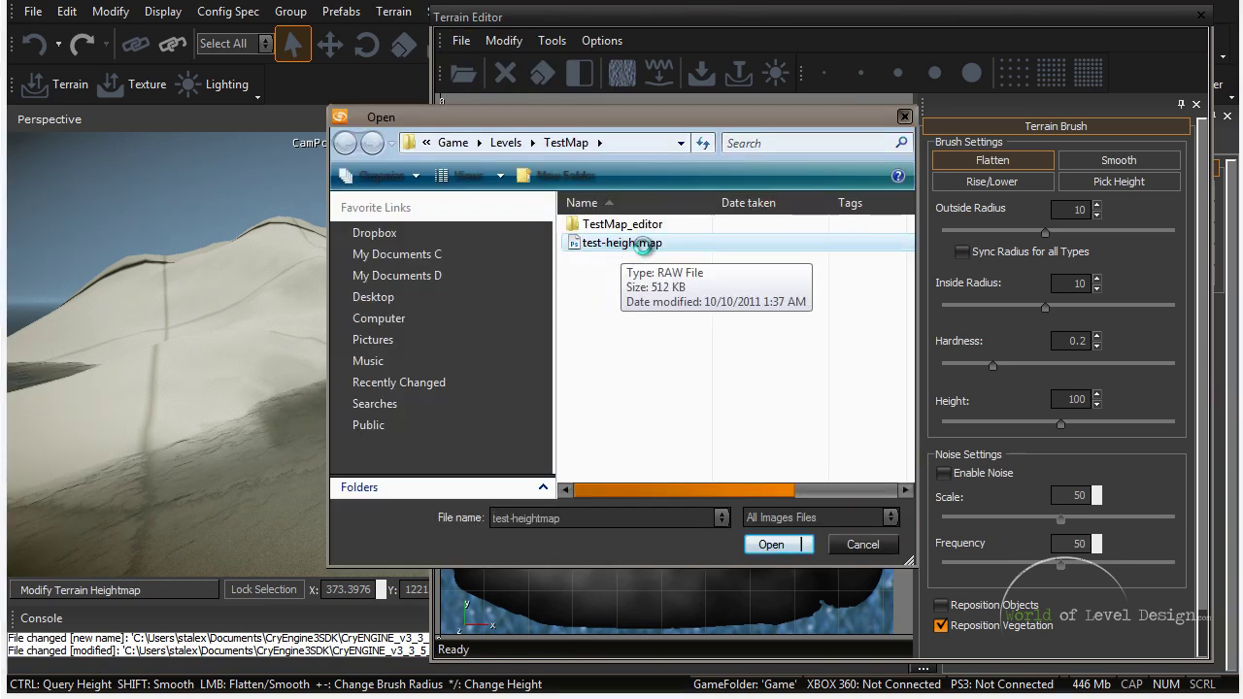
double_click(632, 243)
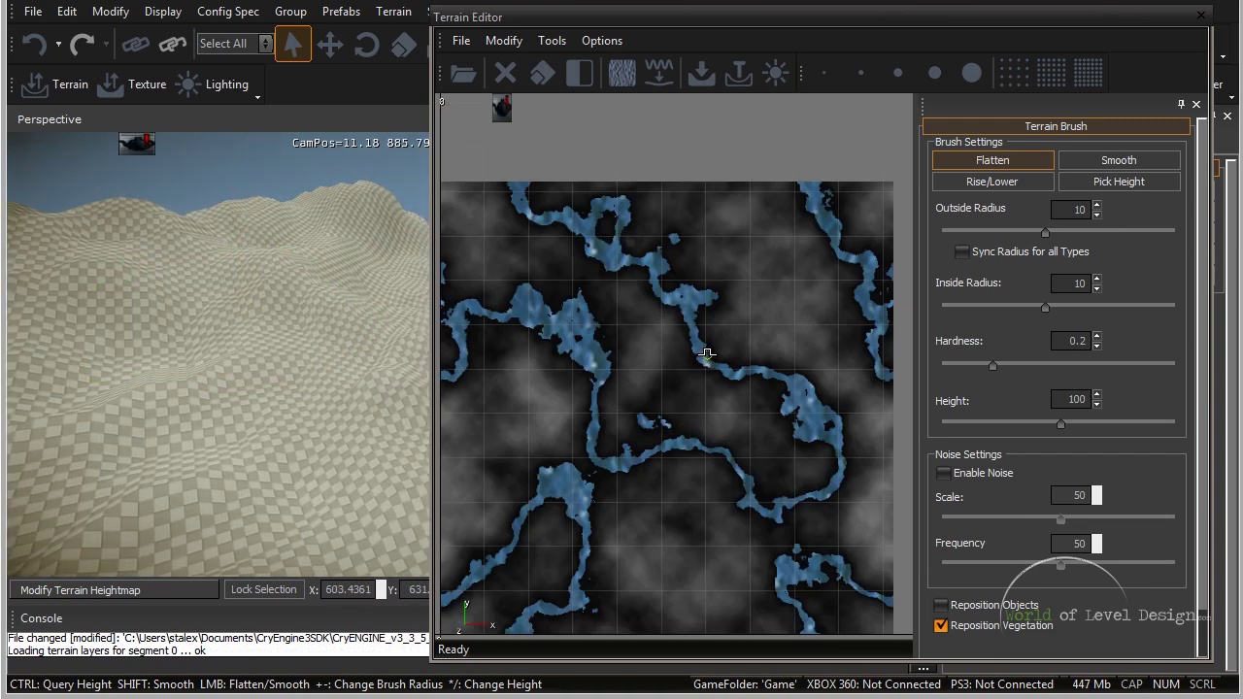
right_click_drag(305, 259, 330, 224)
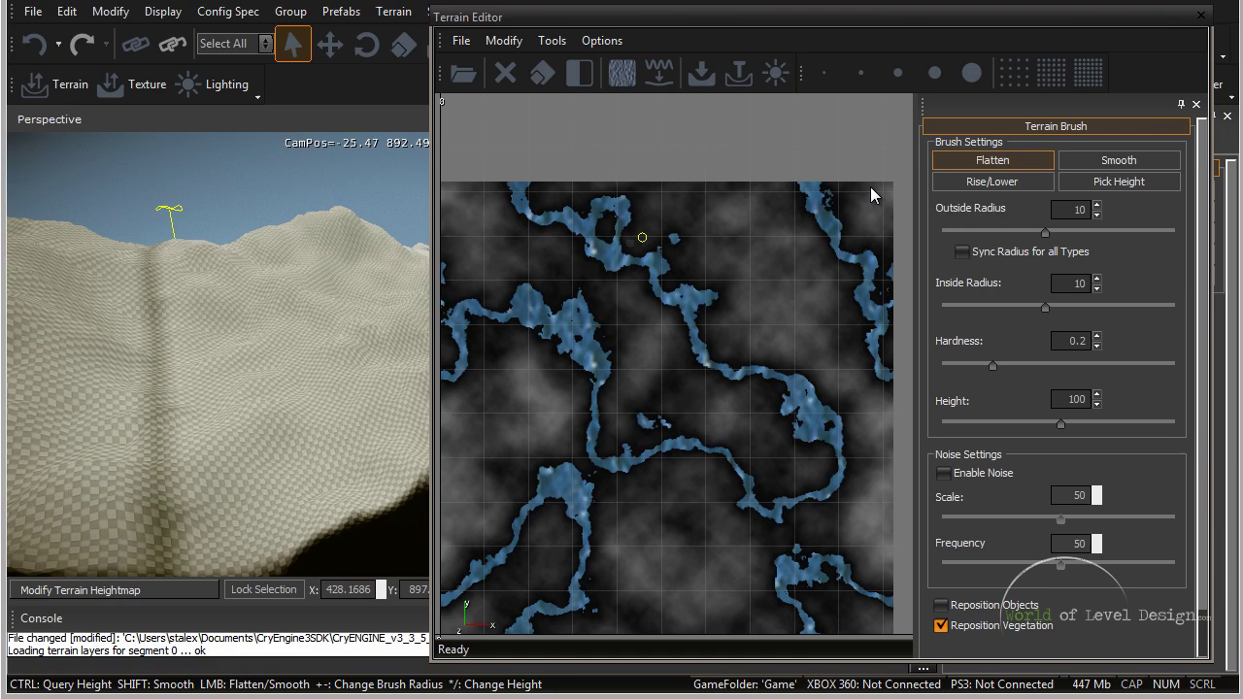
left_click(1202, 17)
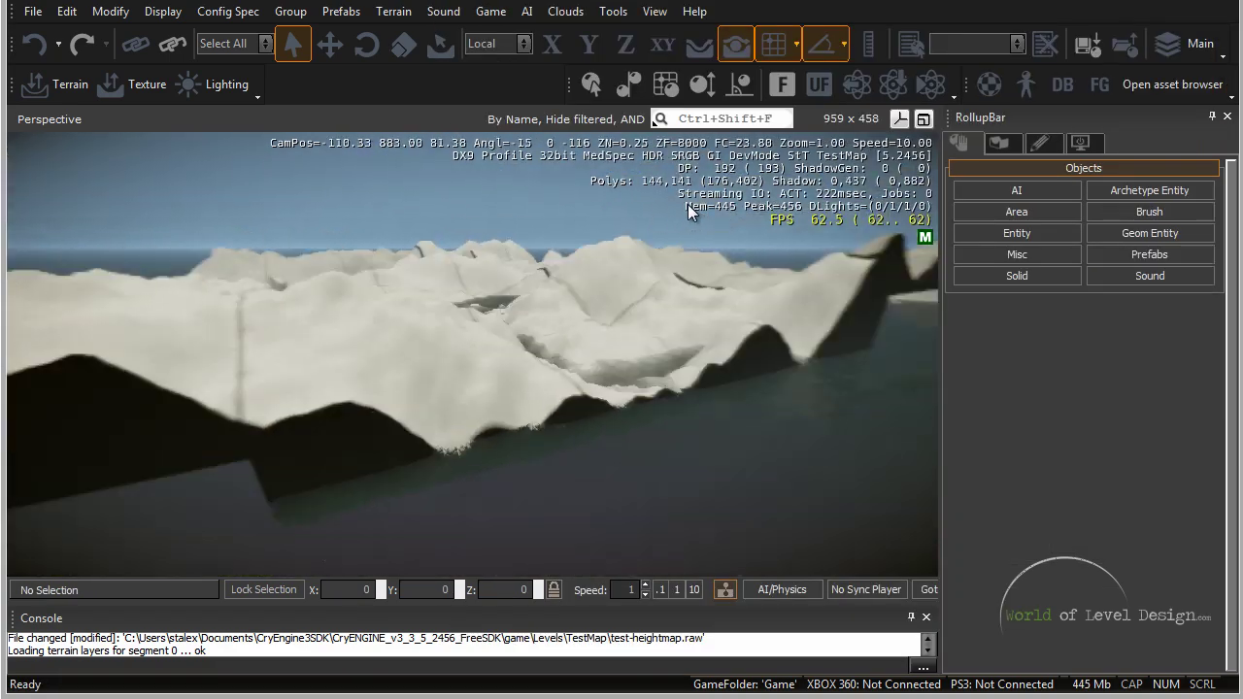
key("w")
mouse_move(688, 204)
right_mouse_down()
mouse_move(660, 213)
mouse_move(692, 213)
right_mouse_up()
key("w")
key("w")
key("w")
key("w")
right_click_drag(584, 387, 270, 339)
key("w")
key("w")
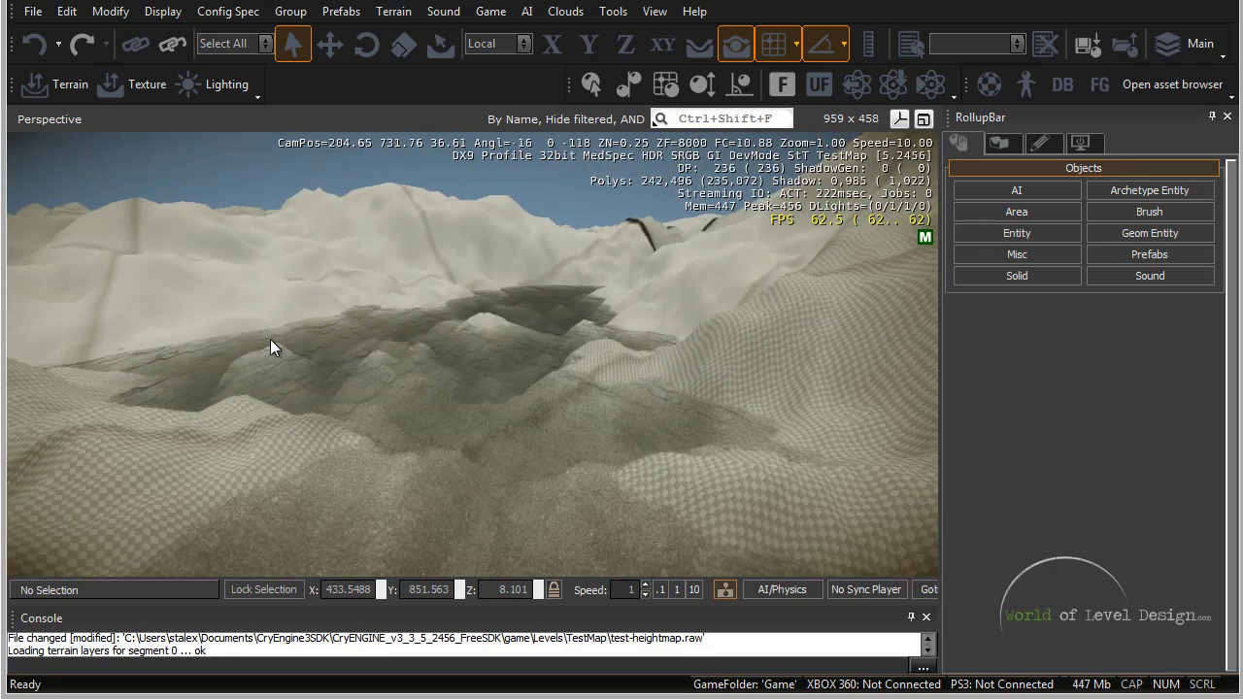
left_click(440, 43)
left_click(551, 40)
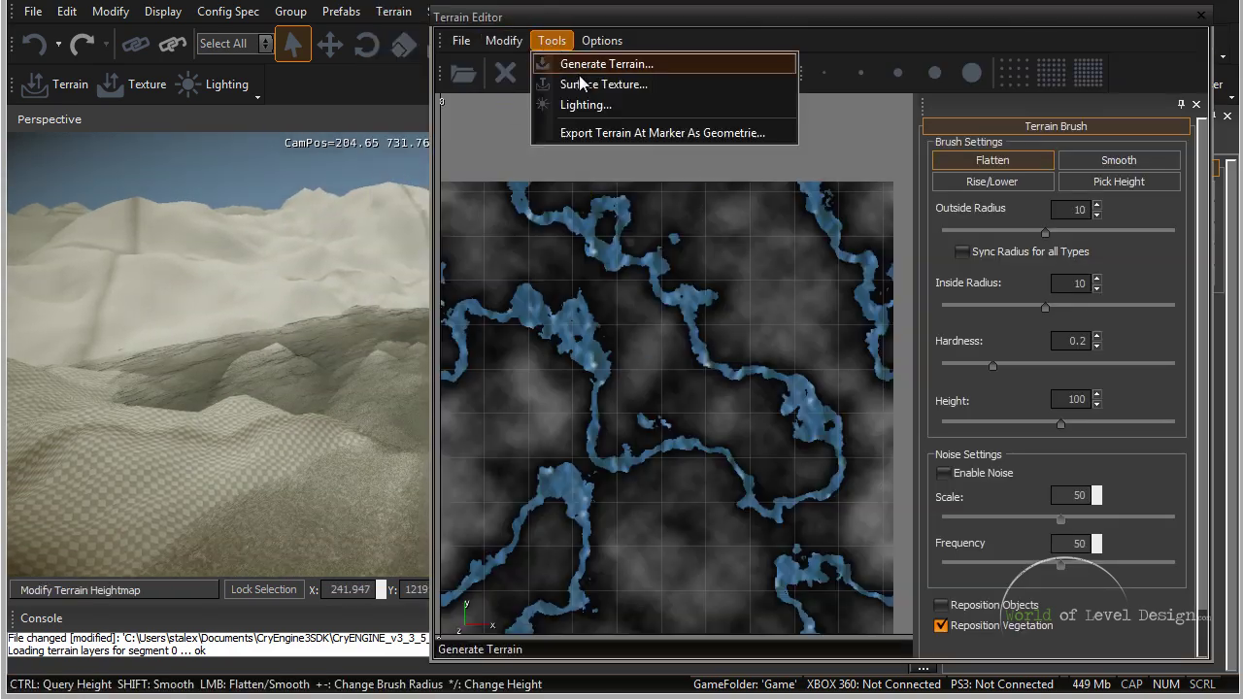
left_click(1205, 17)
left_click(1205, 17)
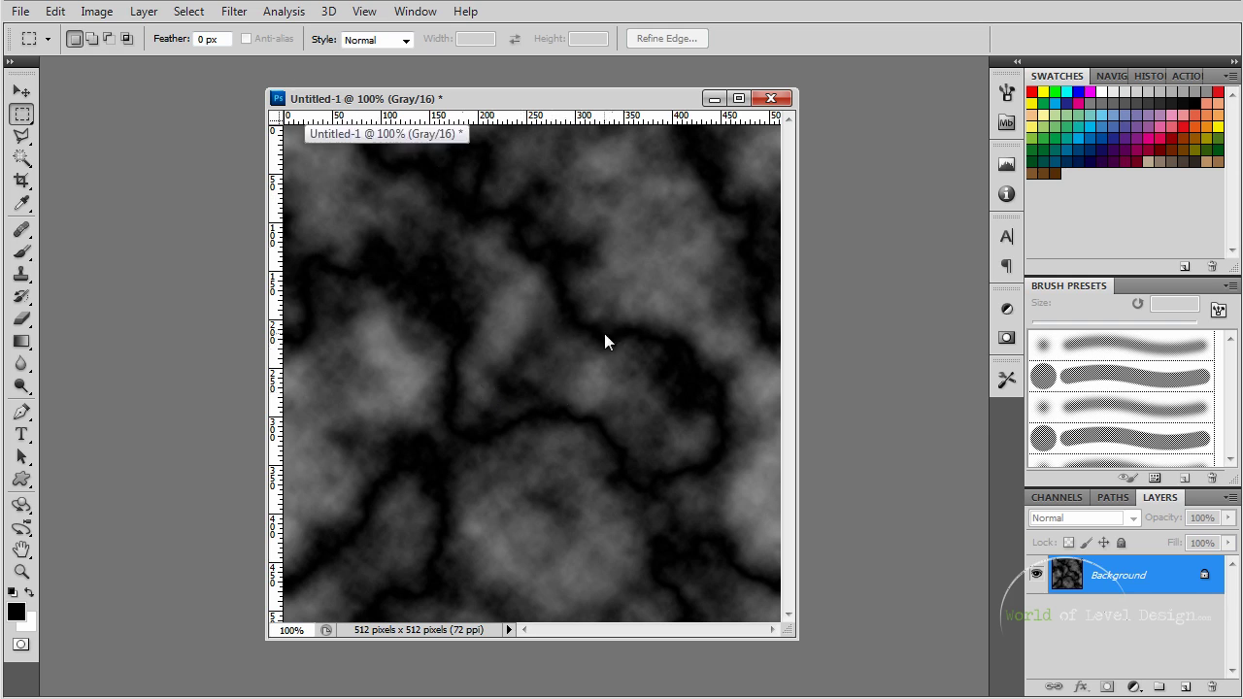
- Apply Levels with the white output level lowered to 112 to darken the heightmap
left_click(100, 12)
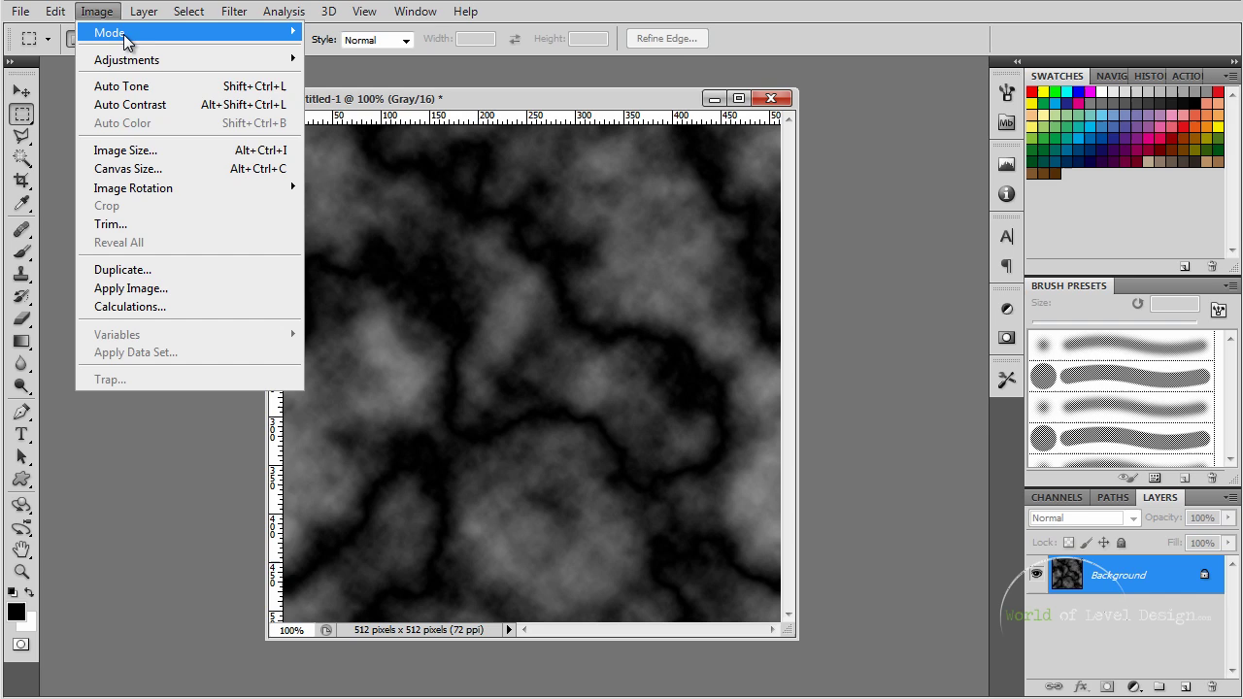
mouse_move(123, 39)
mouse_move(155, 62)
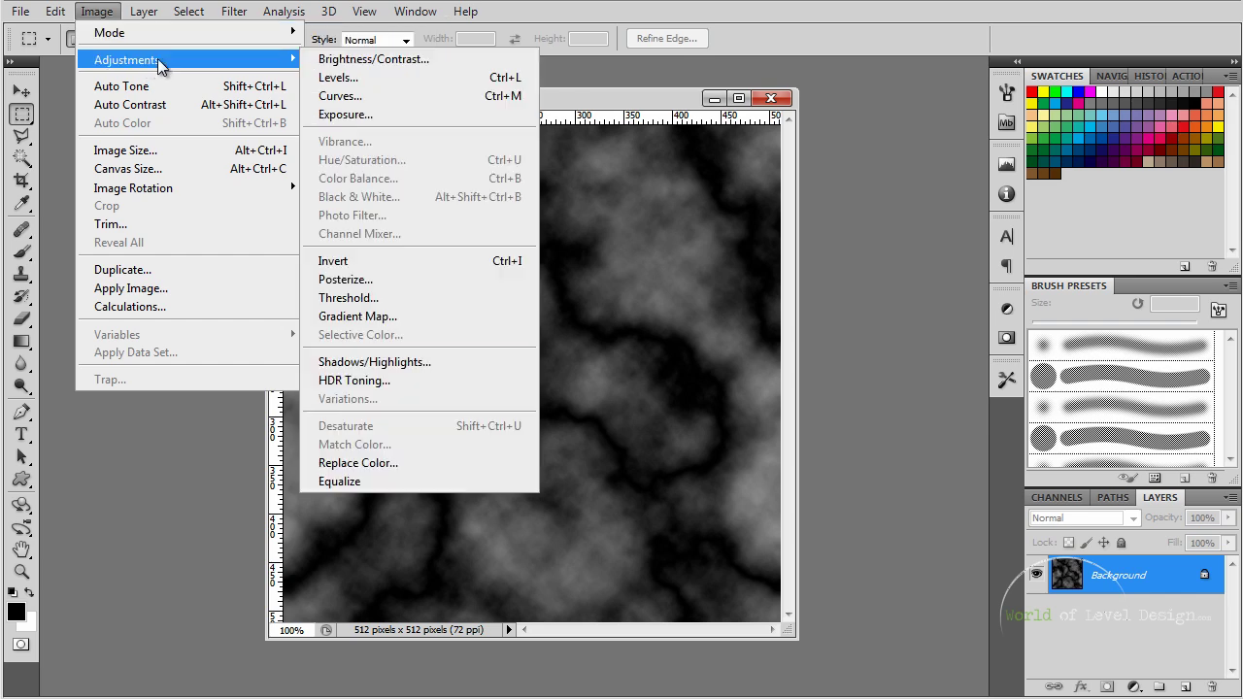
left_click(387, 79)
mouse_move(1009, 386)
left_mouse_down()
mouse_move(901, 382)
mouse_move(1019, 385)
mouse_move(856, 397)
mouse_move(1027, 388)
left_mouse_up()
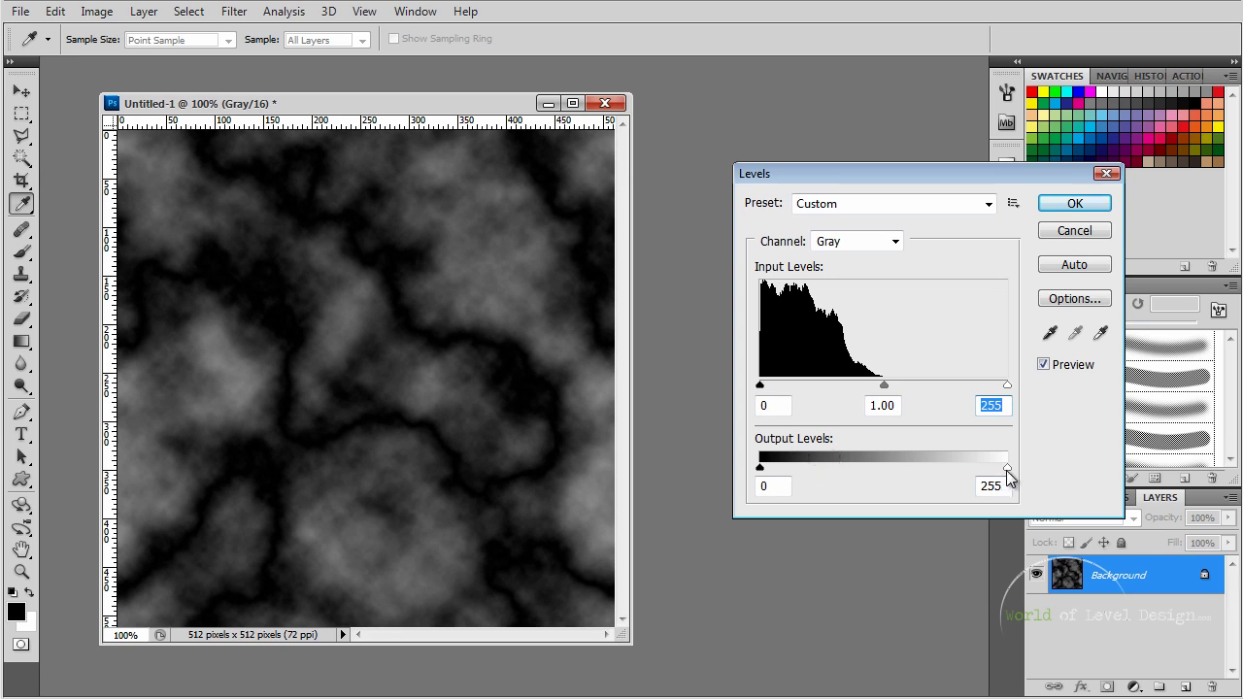
left_click_drag(1005, 468, 869, 465)
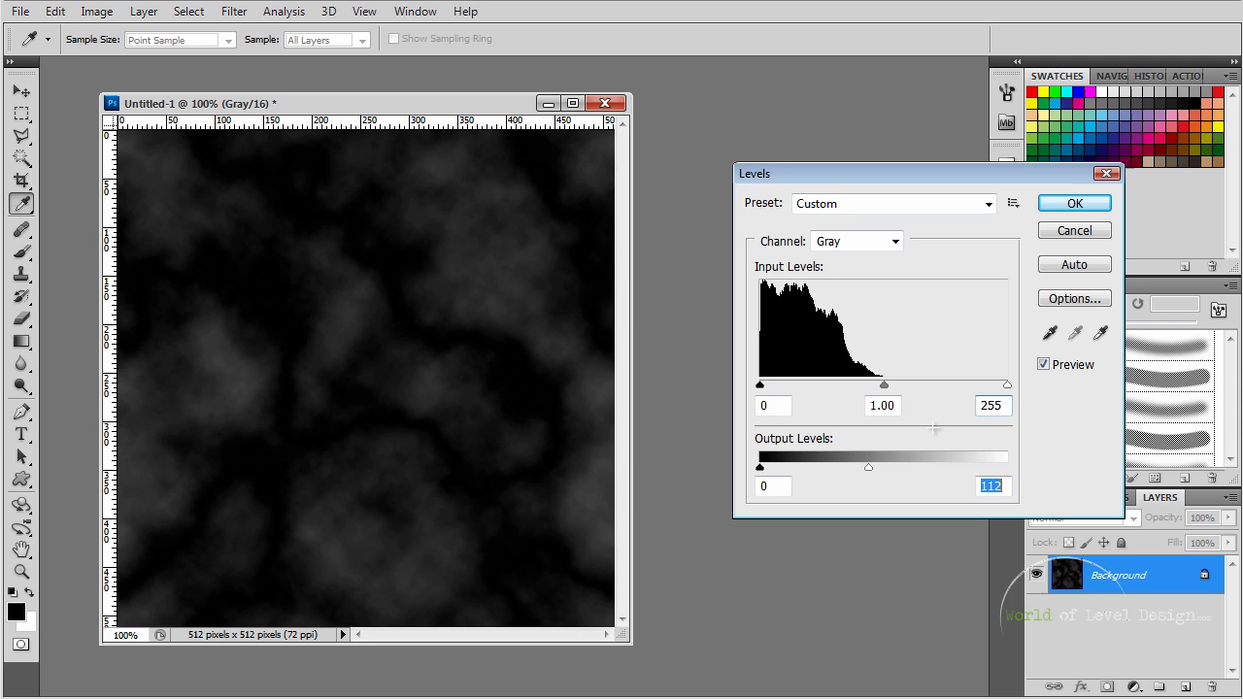
left_click(1074, 203)
- Overwrite test-heightmap as a Photoshop Raw file with IBM PC byte order
key("m")
key("ctrl+shift+s")
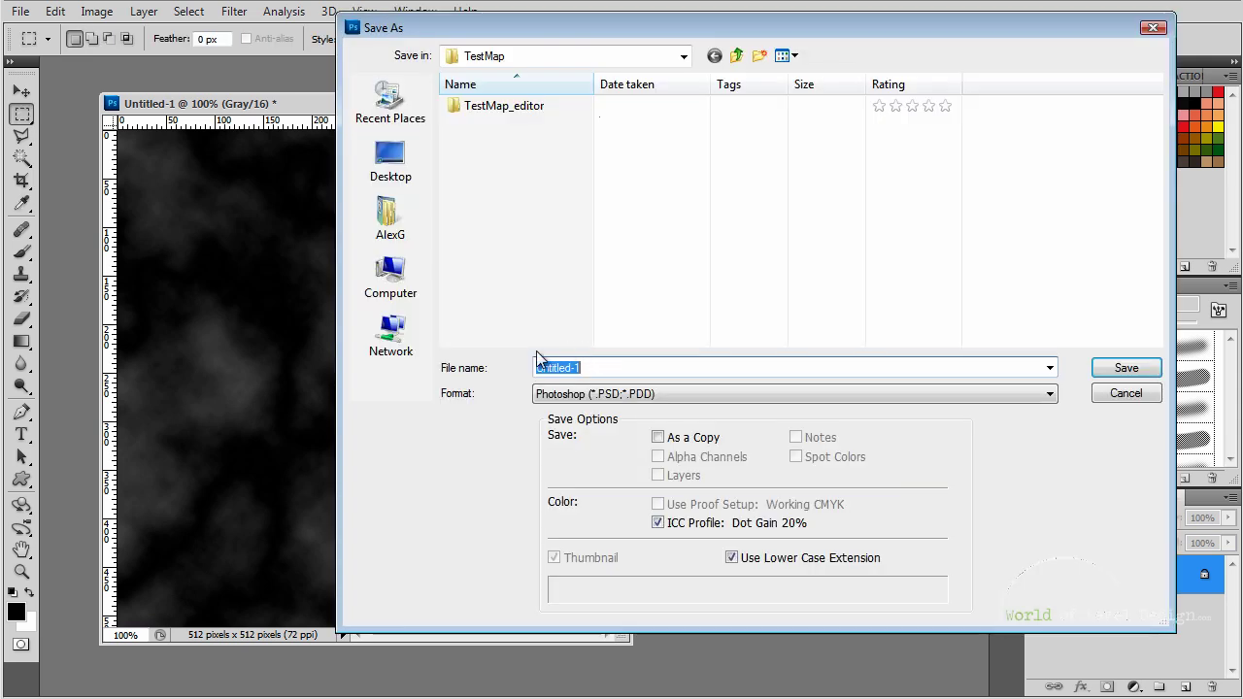
left_click(630, 394)
left_click(621, 496)
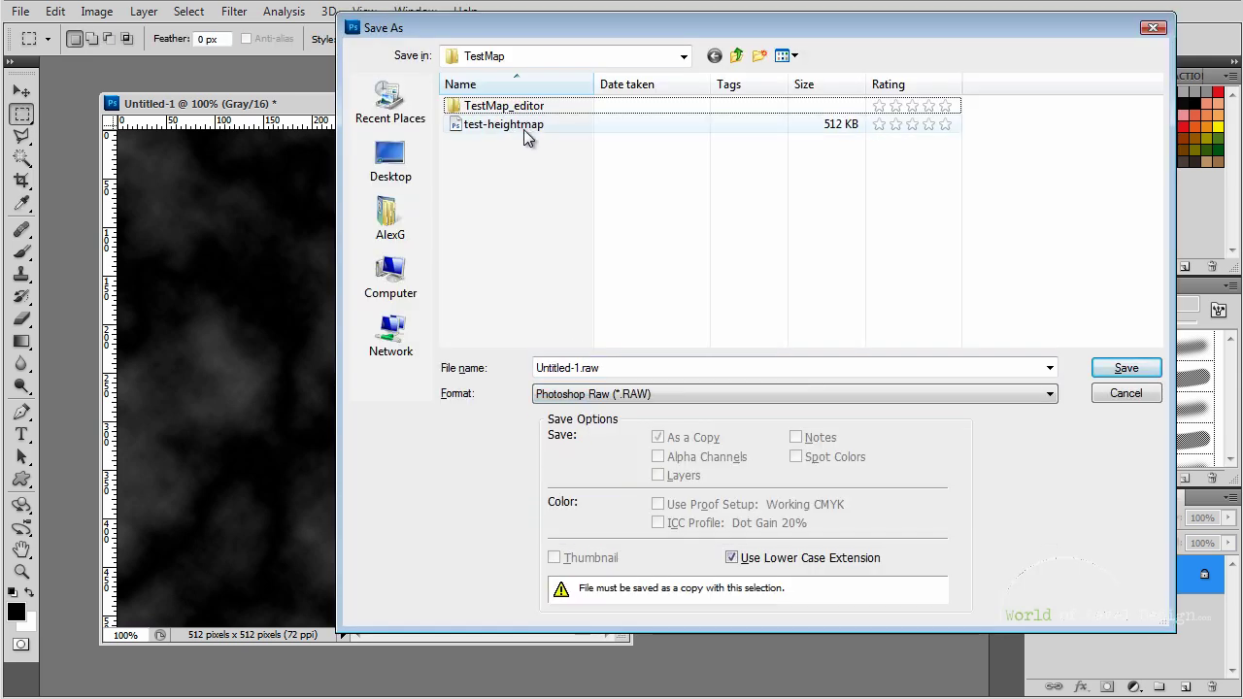
double_click(506, 124)
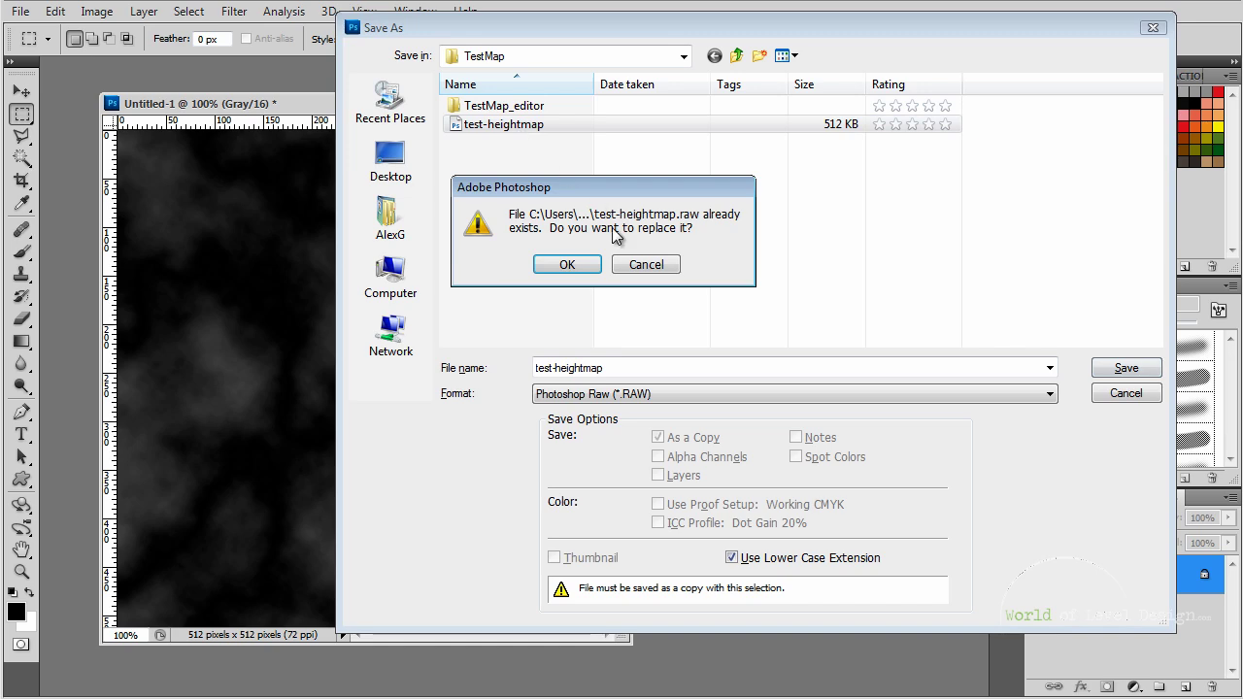
left_click(568, 268)
left_click(517, 343)
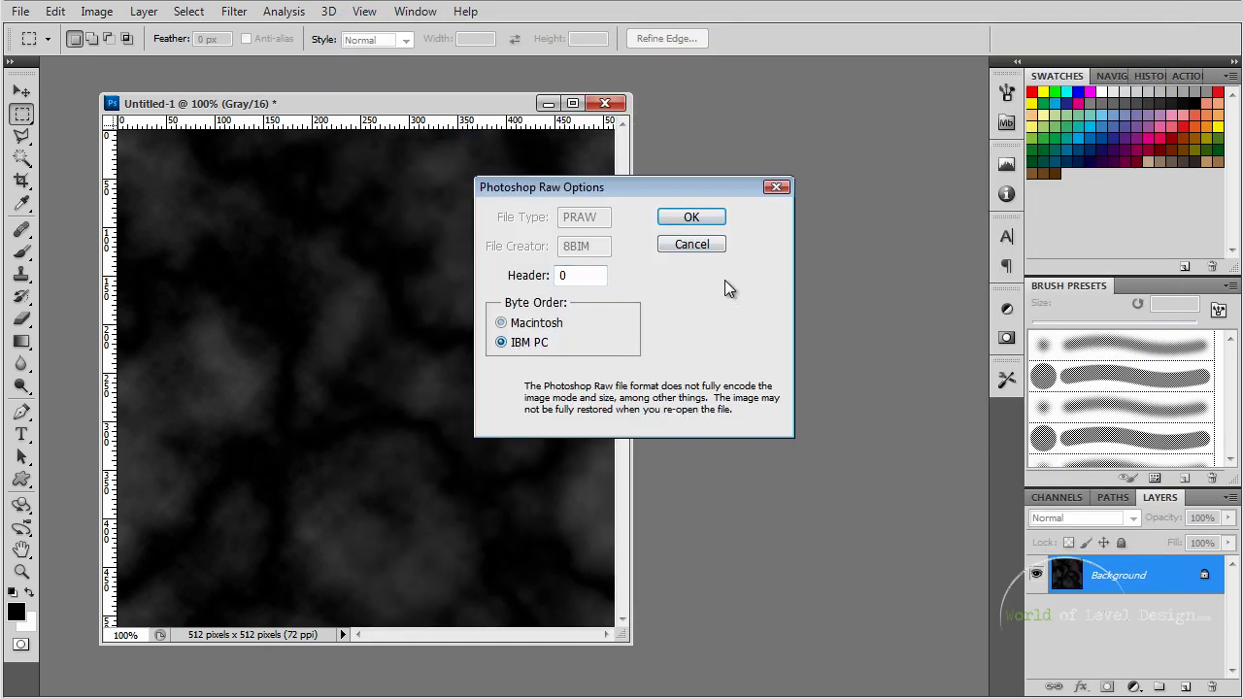
left_click(706, 219)
left_click(581, 276)
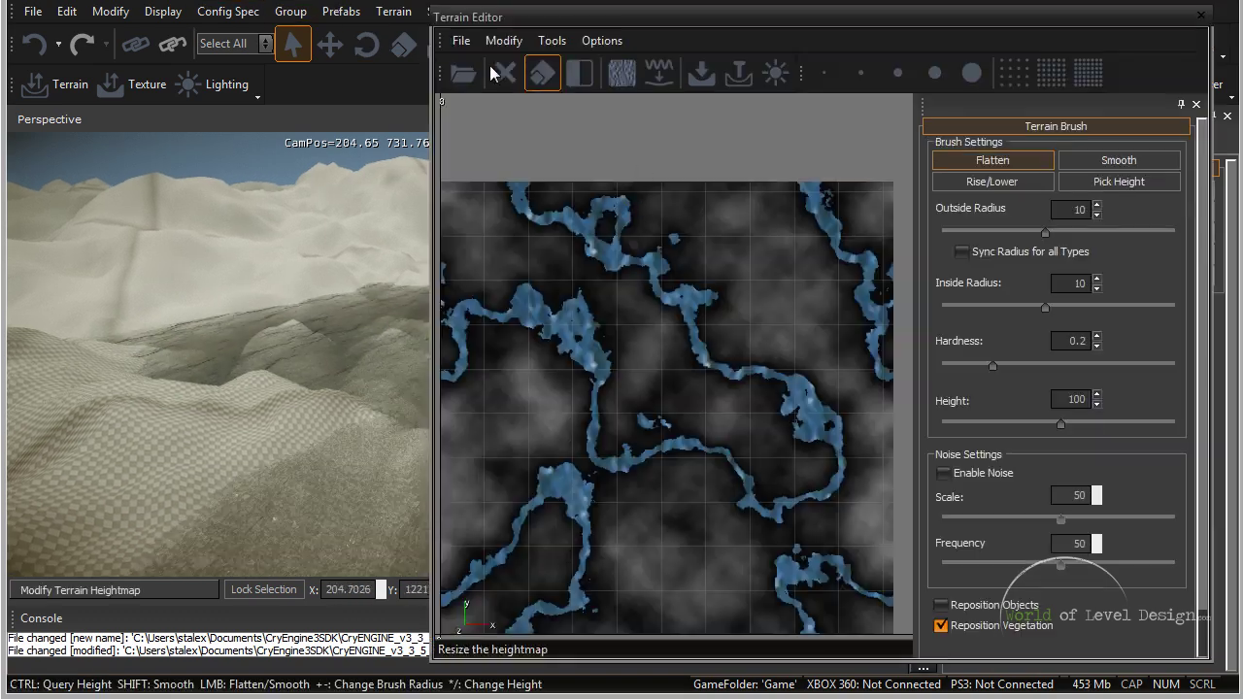
- Import test-heightmap into the Terrain Editor and fly low over the lowered, more flooded terrain
left_click(461, 40)
left_click(510, 67)
double_click(604, 244)
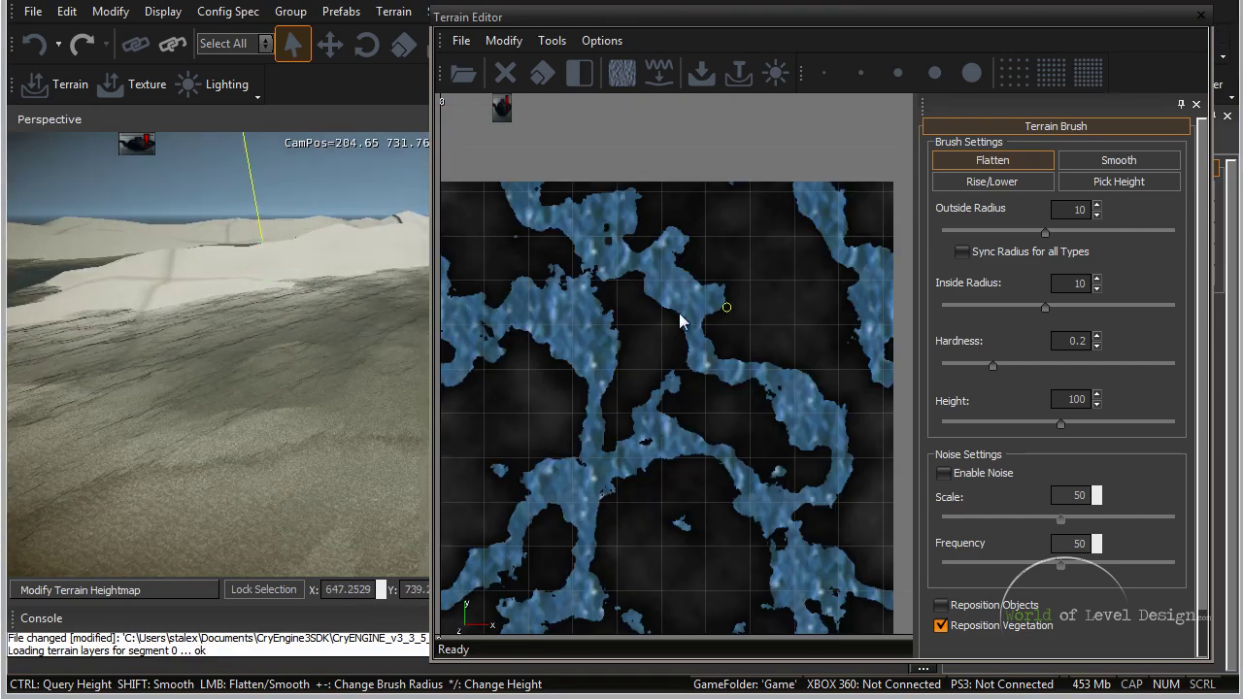
left_click(1201, 16)
mouse_move(526, 327)
right_mouse_down()
mouse_move(513, 324)
mouse_move(548, 329)
mouse_move(509, 323)
mouse_move(531, 336)
right_mouse_up()
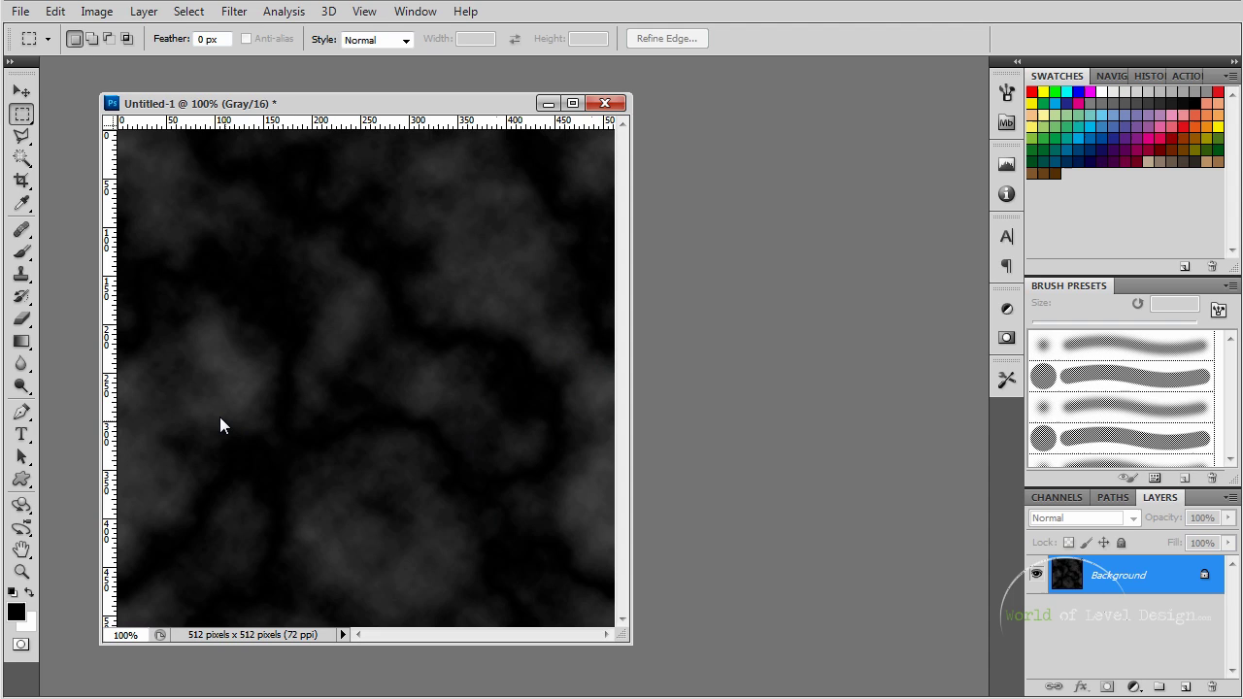
- Widen the document window around the canvas and bring up the foreground Color Picker
left_click_drag(633, 326, 888, 335)
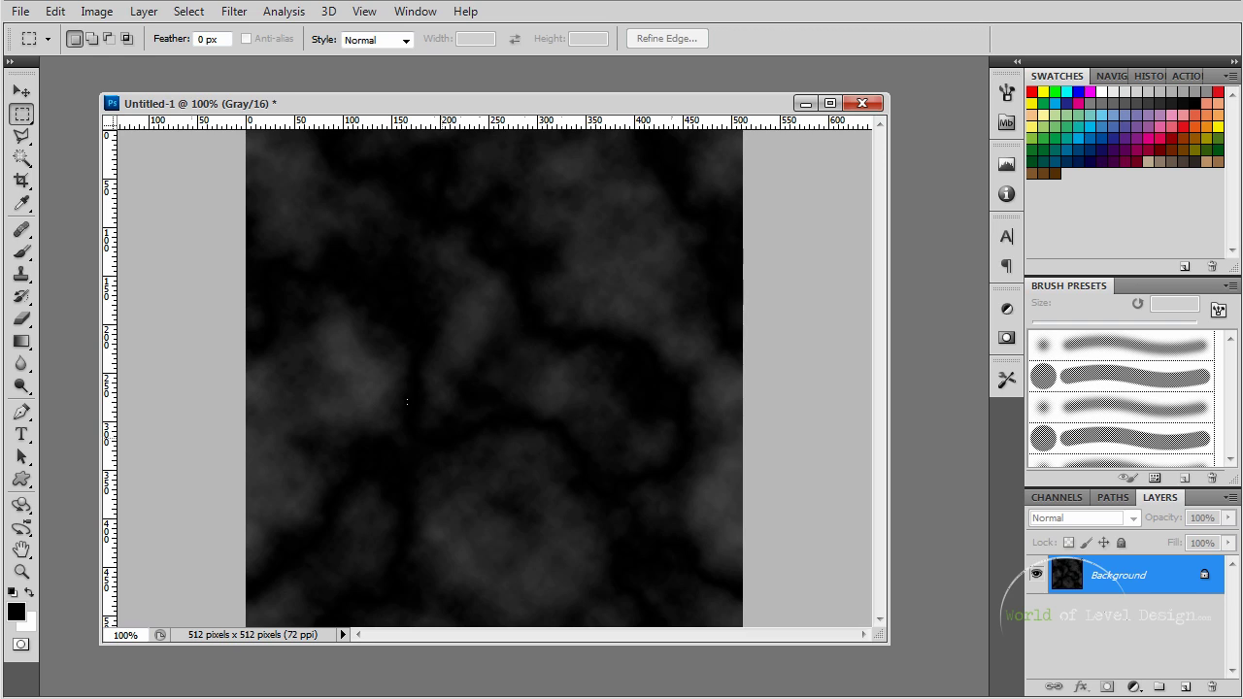
left_click(16, 619)
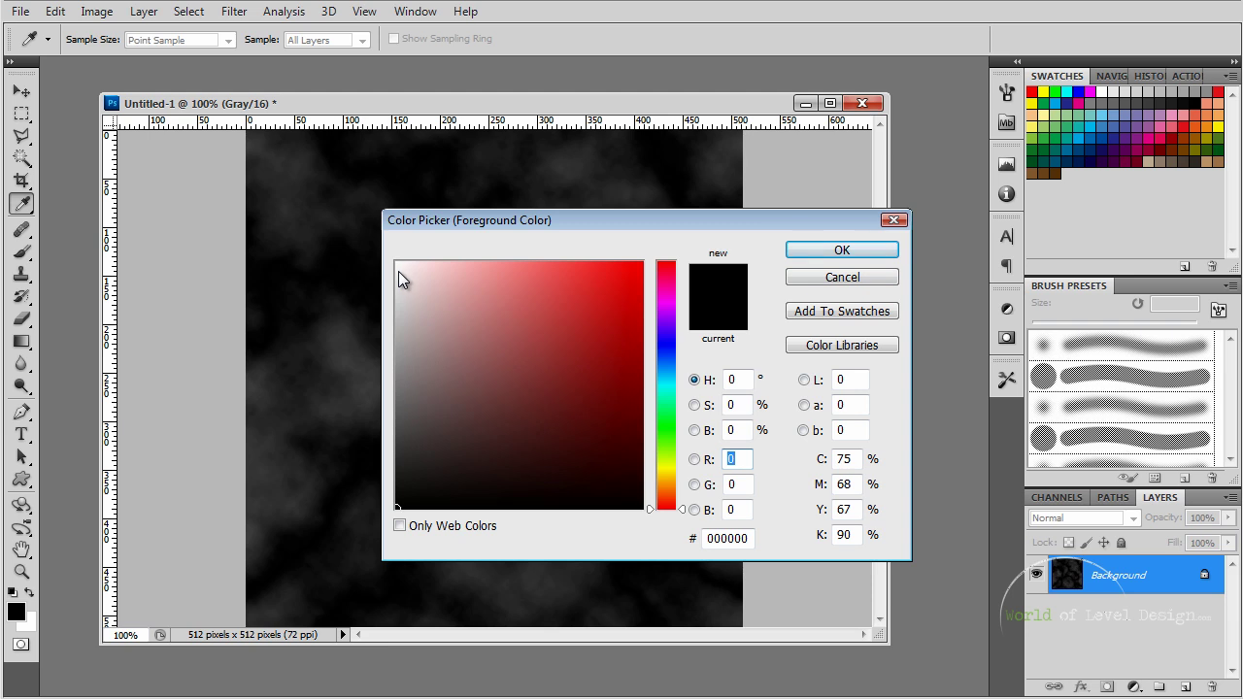
- Keep black as foreground, add Layer 1, and shrink the Brush Tool to 20 px
key("Return")
key("m")
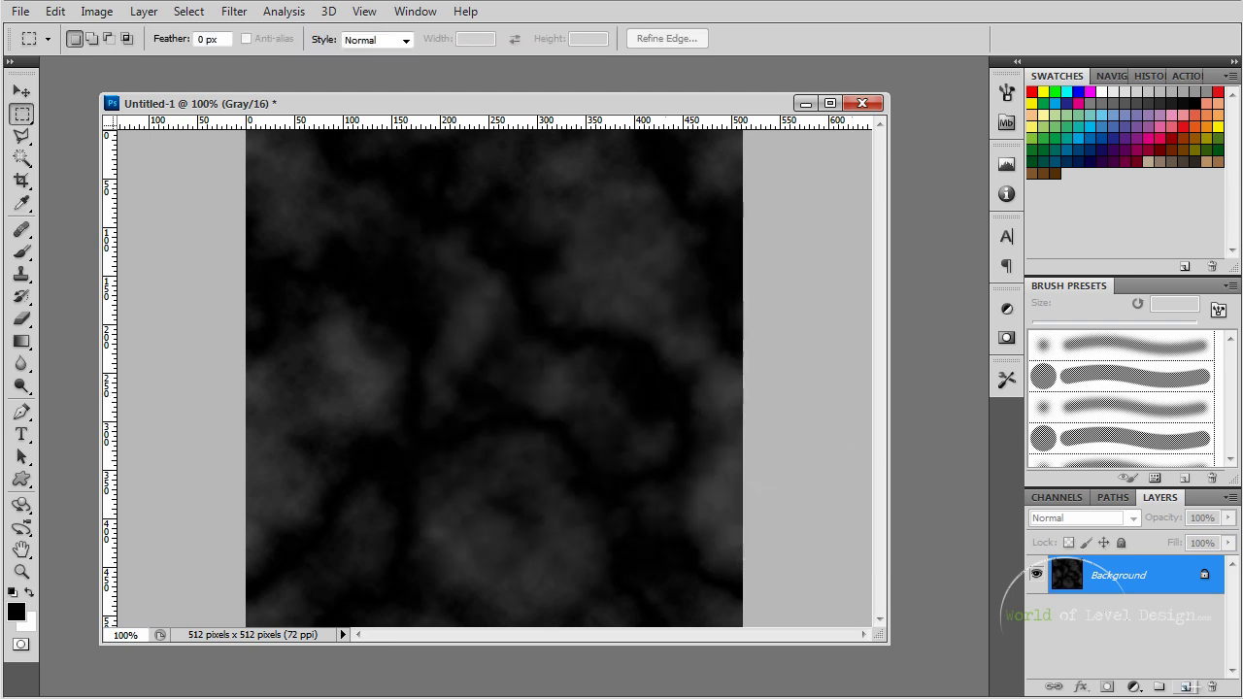
left_click(1185, 687)
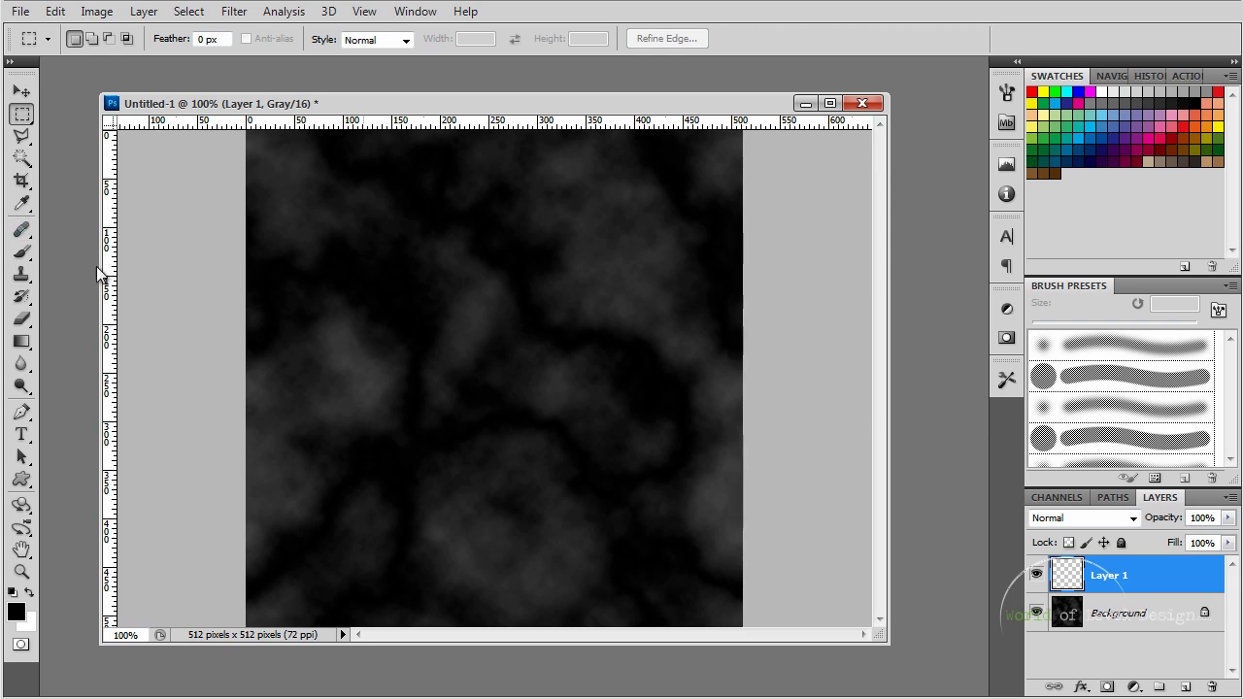
left_click(21, 250)
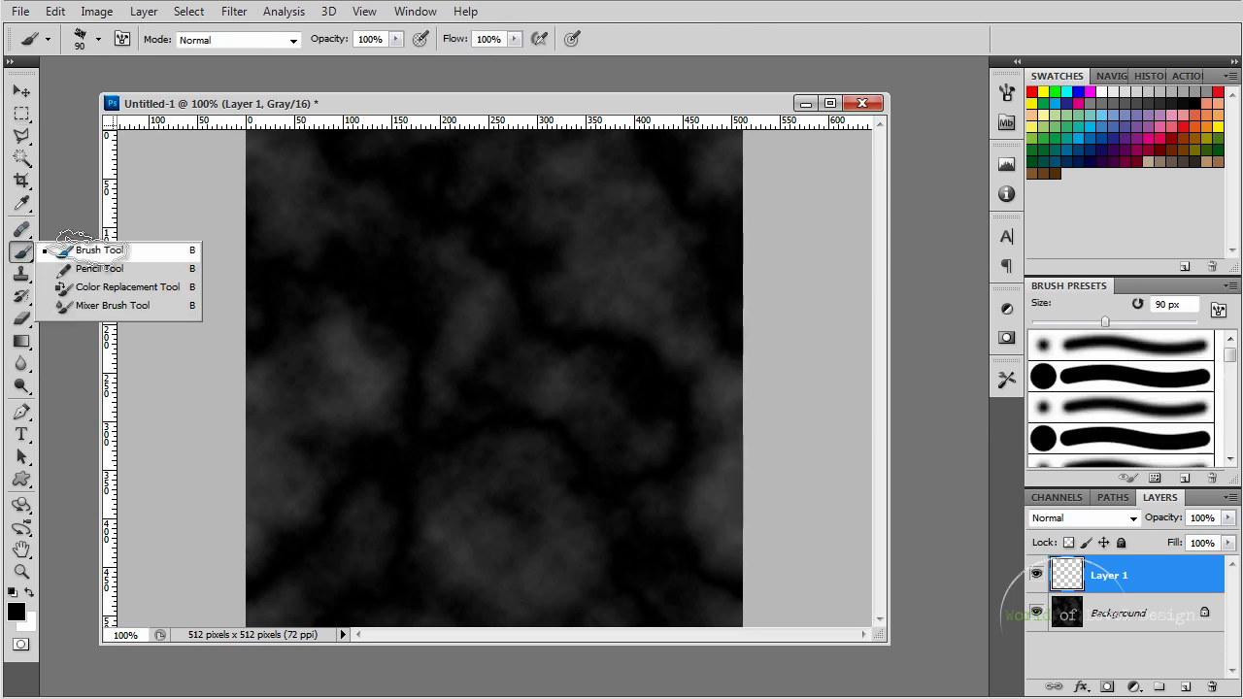
key("bracketleft")
key("bracketleft")
key("bracketleft")
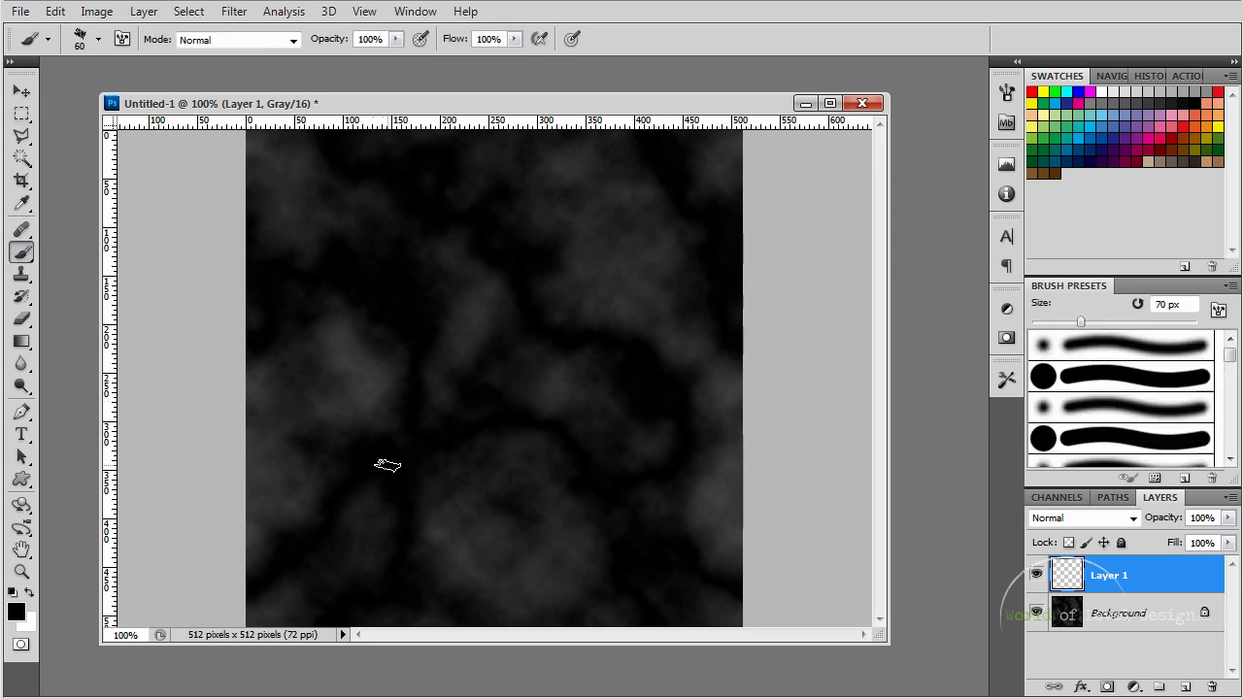
key("bracketleft")
key("bracketleft")
key("bracketleft")
- Paint the black riverbed up to the top edge, cover the light patch at 125 px, set opacity 48%
left_click_drag(557, 420, 597, 383)
left_click_drag(623, 342, 648, 165)
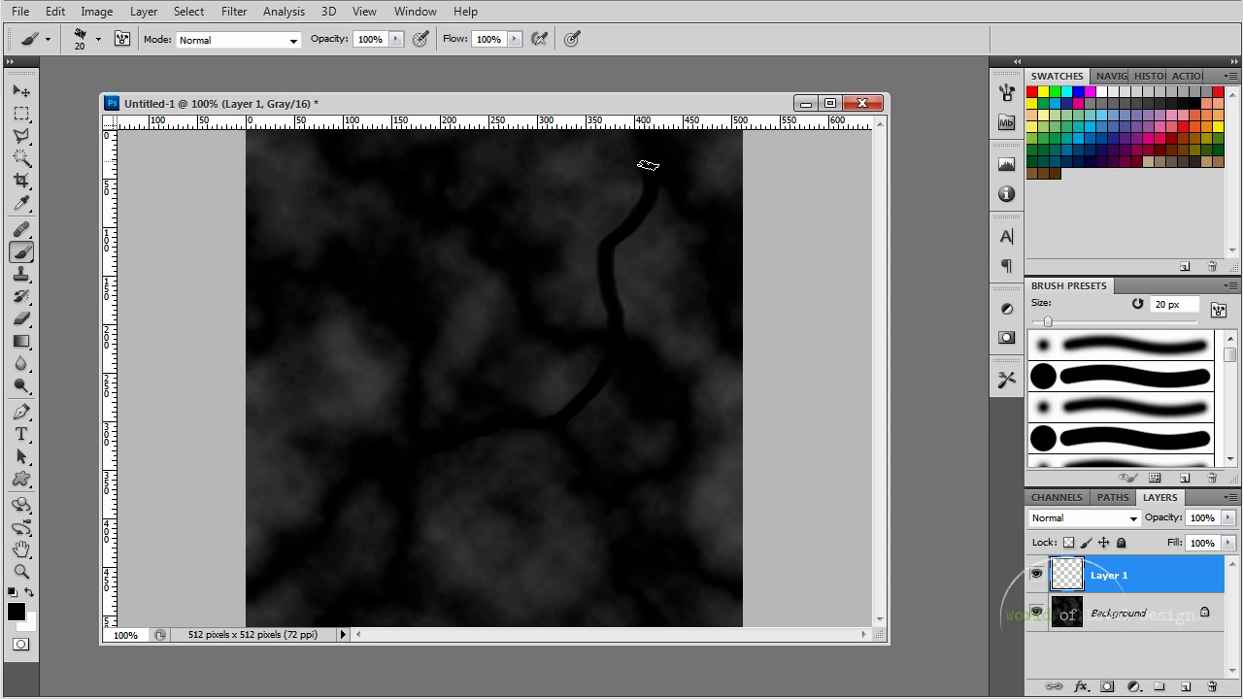
key("bracketright")
key("bracketright")
key("bracketright")
key("bracketright")
key("bracketright")
key("bracketright")
key("bracketright")
key("bracketright")
key("bracketright")
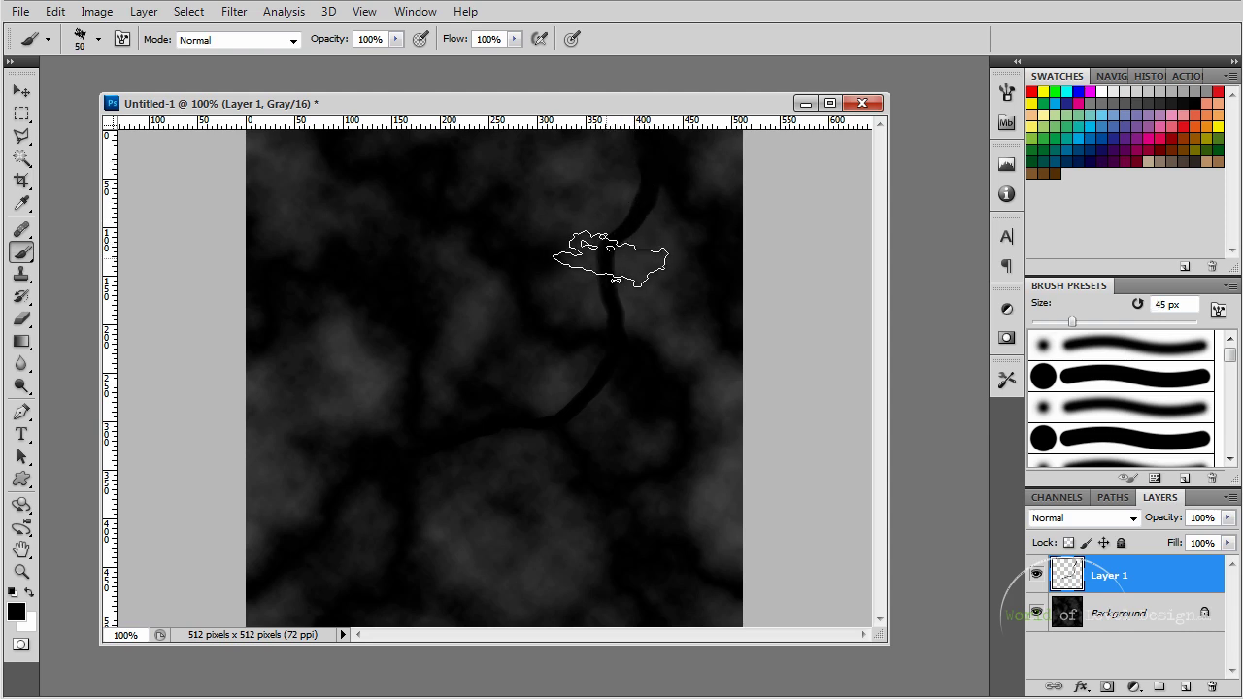
mouse_move(642, 266)
left_mouse_down()
mouse_move(614, 282)
mouse_move(624, 272)
mouse_move(651, 319)
left_mouse_up()
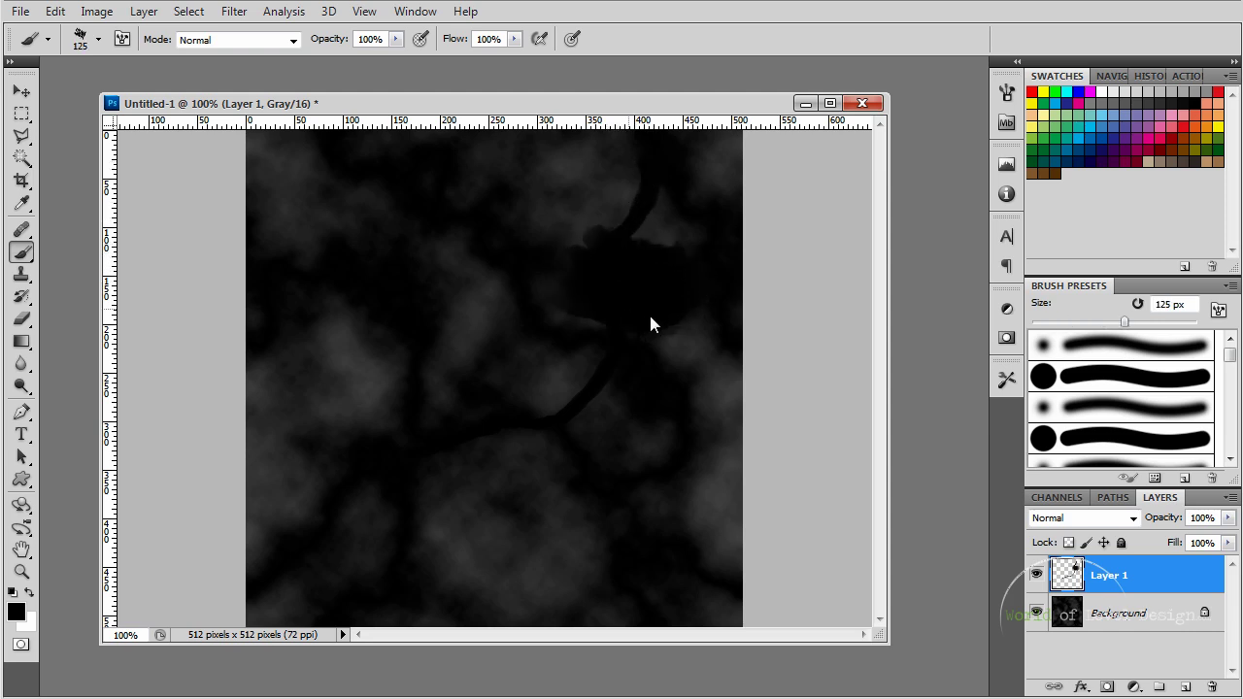
left_click(396, 39)
mouse_move(517, 194)
left_mouse_down()
mouse_move(632, 264)
mouse_move(573, 391)
left_mouse_up()
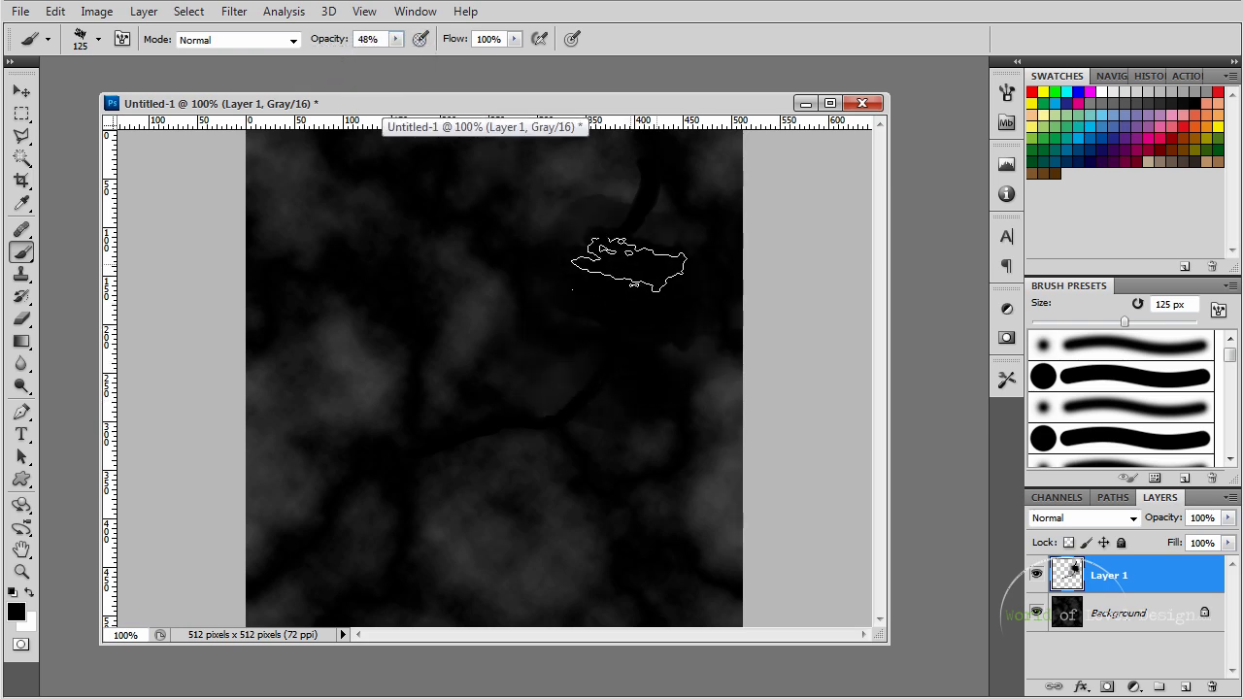
- On Background, raise the Levels output black slightly and brush more black over the riverbed
key("alt+bracketleft")
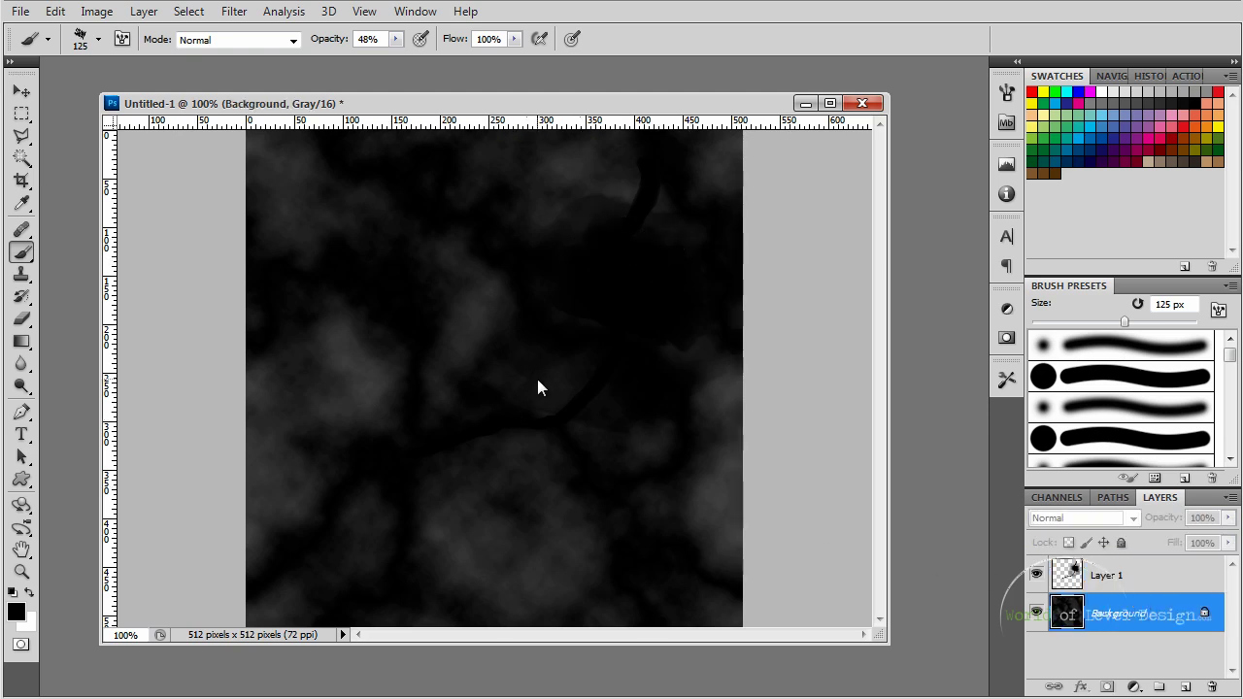
key("ctrl+l")
left_click_drag(761, 468, 767, 468)
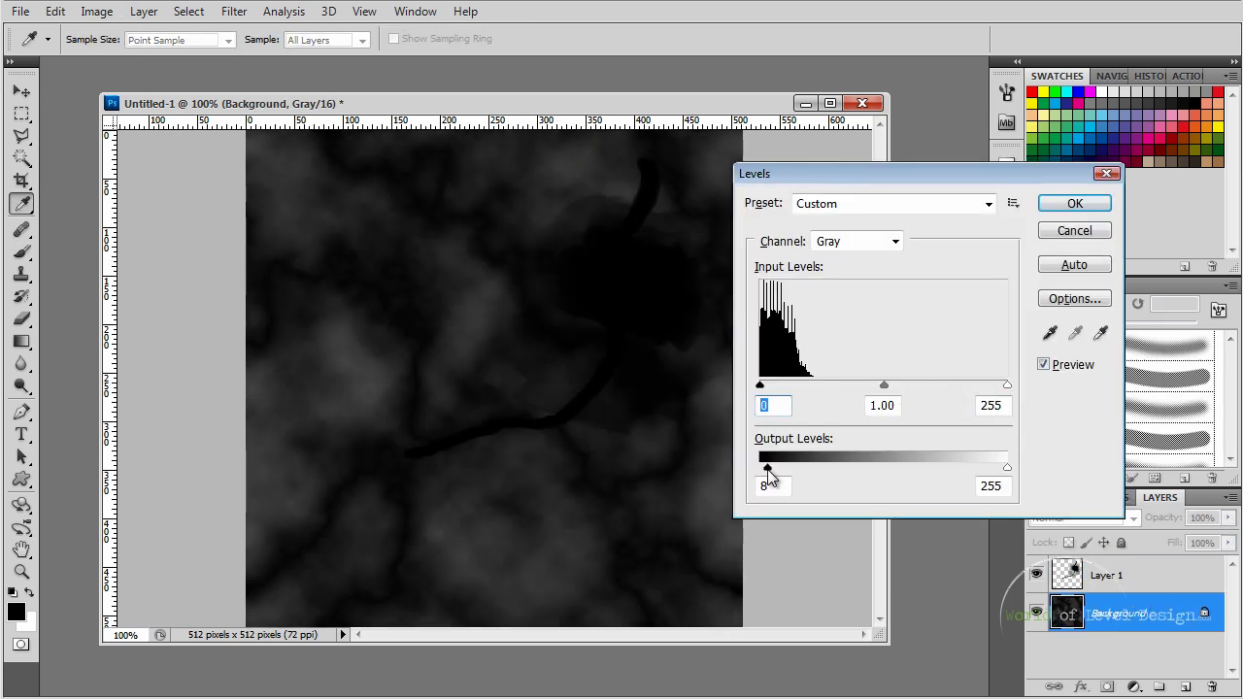
left_click(1075, 203)
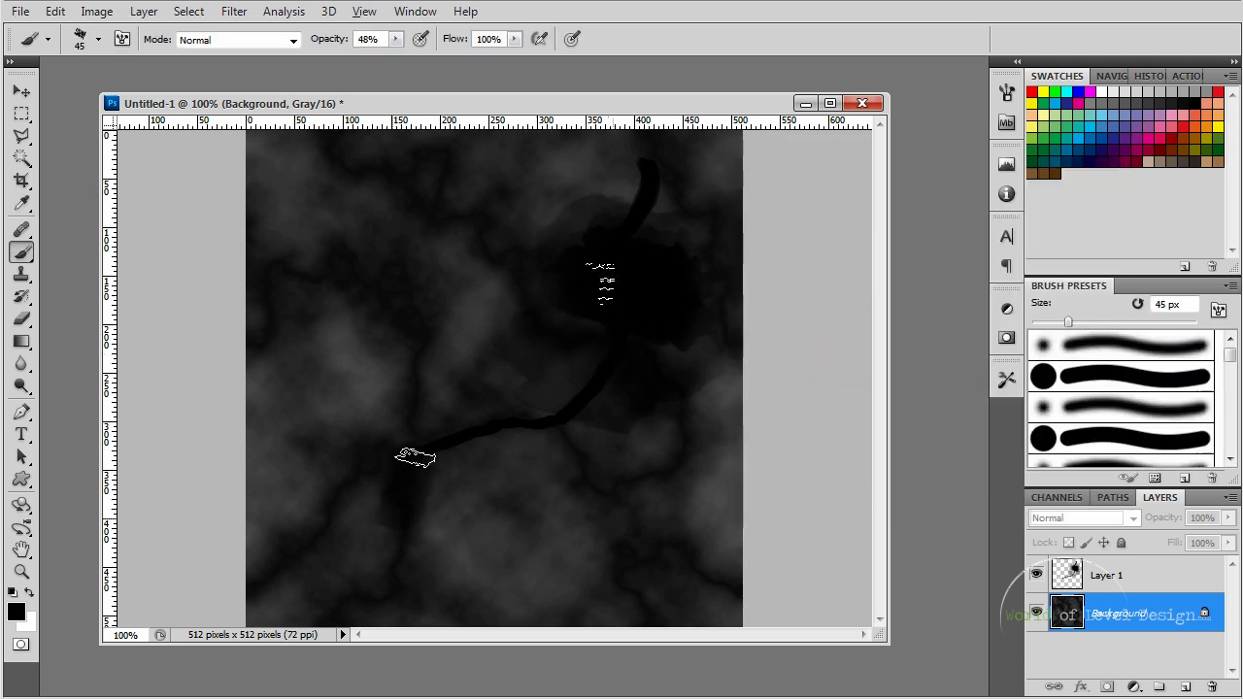
left_click_drag(576, 469, 526, 424)
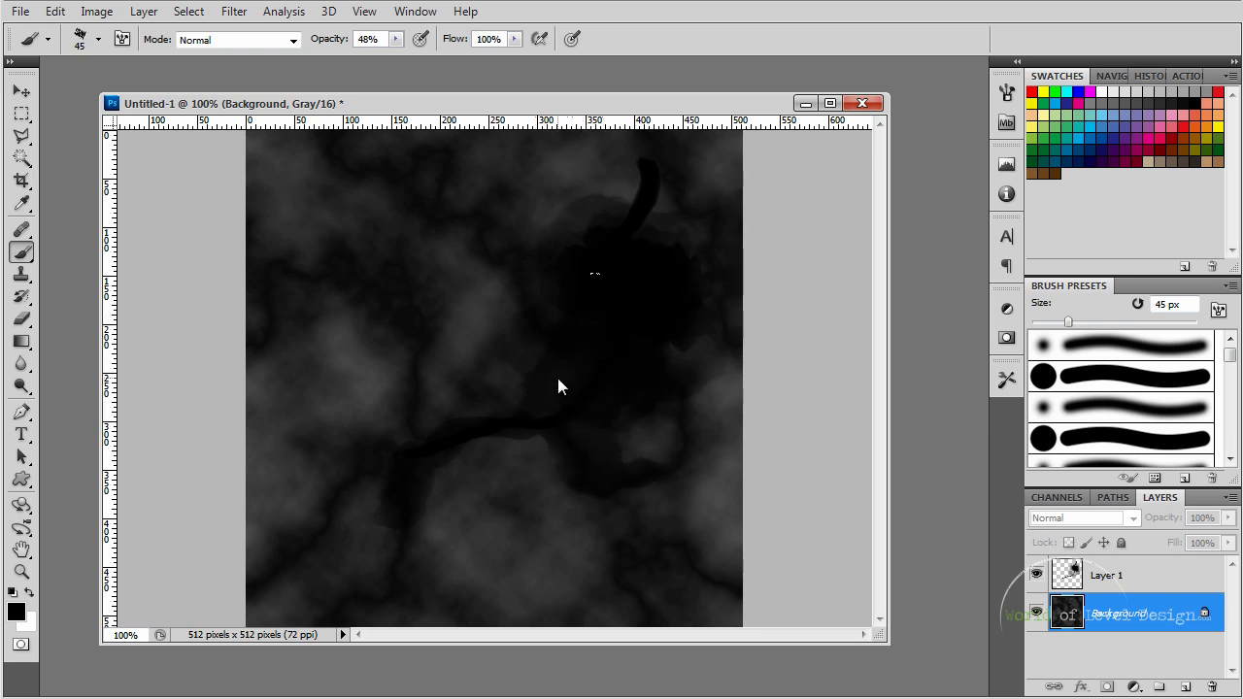
- Save the painted heightmap as test-heightmap in Photoshop Raw format
key("ctrl+shift+s")
left_click(692, 395)
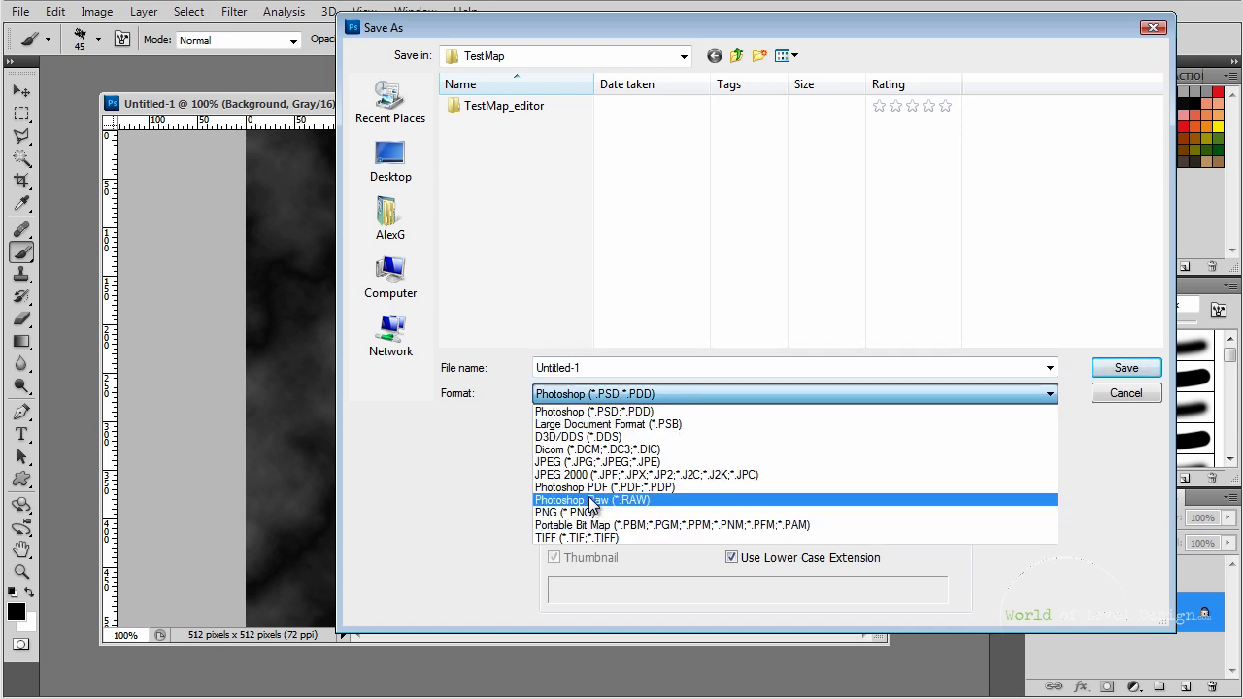
left_click(593, 500)
key("Return")
left_click(686, 215)
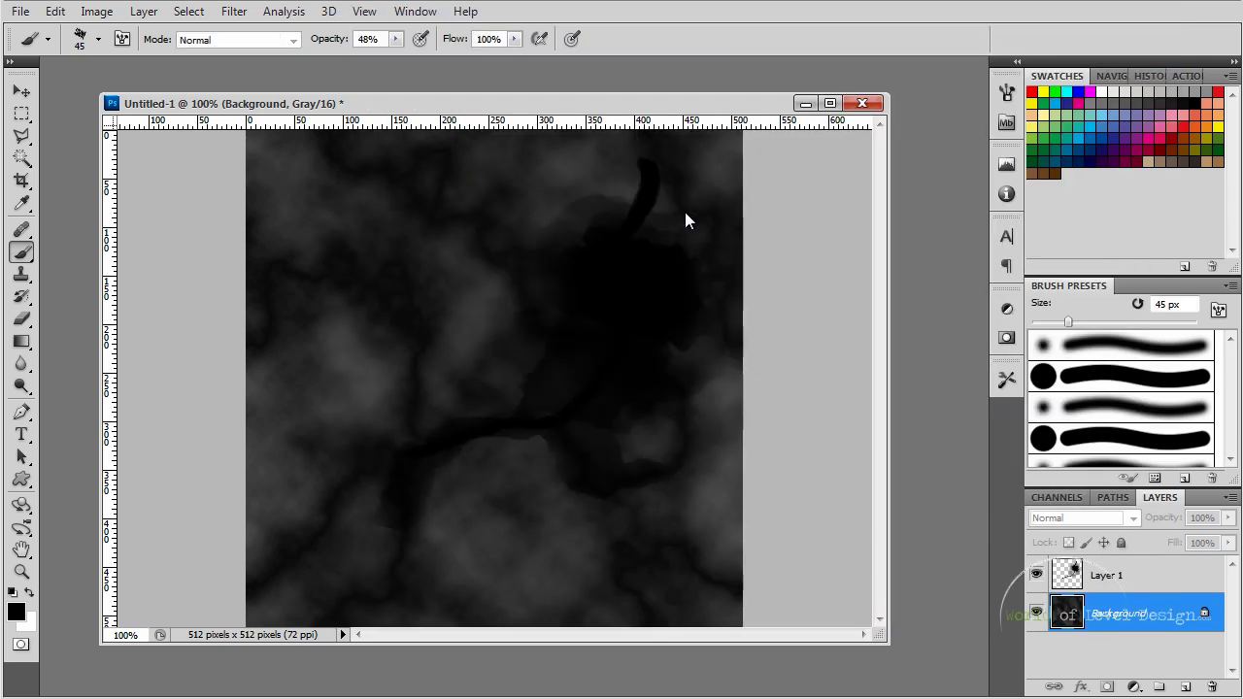
left_click(591, 275)
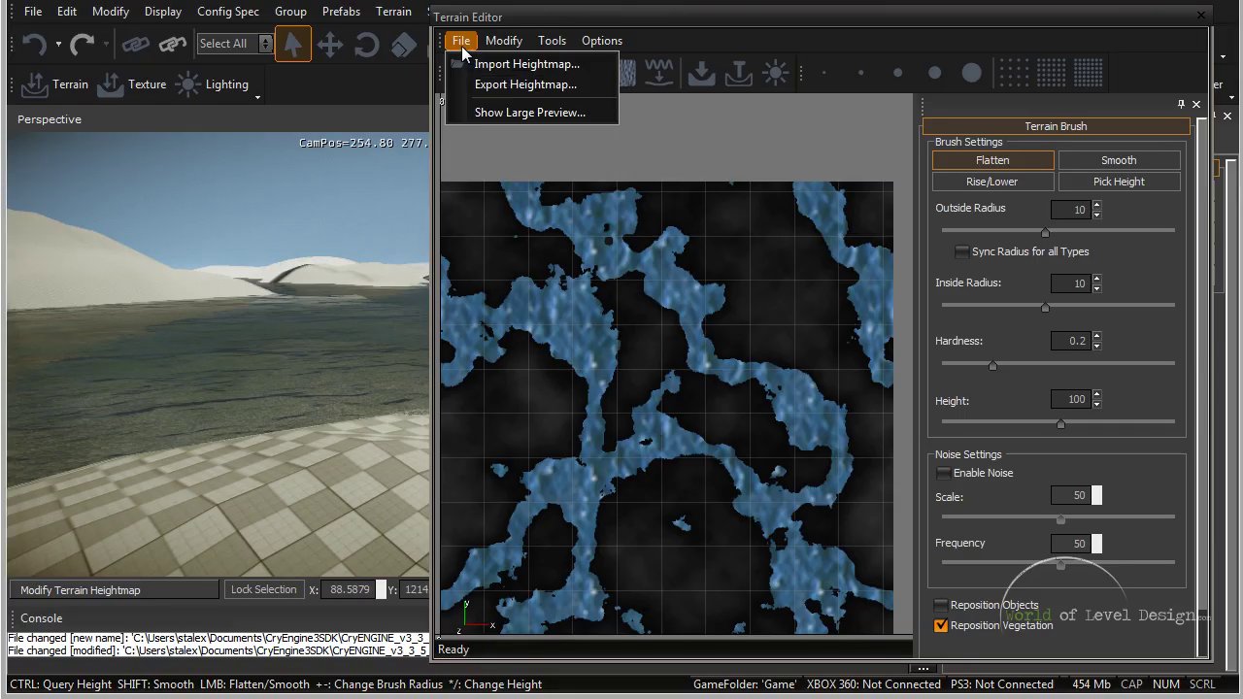
- Import test-heightmap as the CryEngine terrain and close the Terrain Editor
left_click(495, 62)
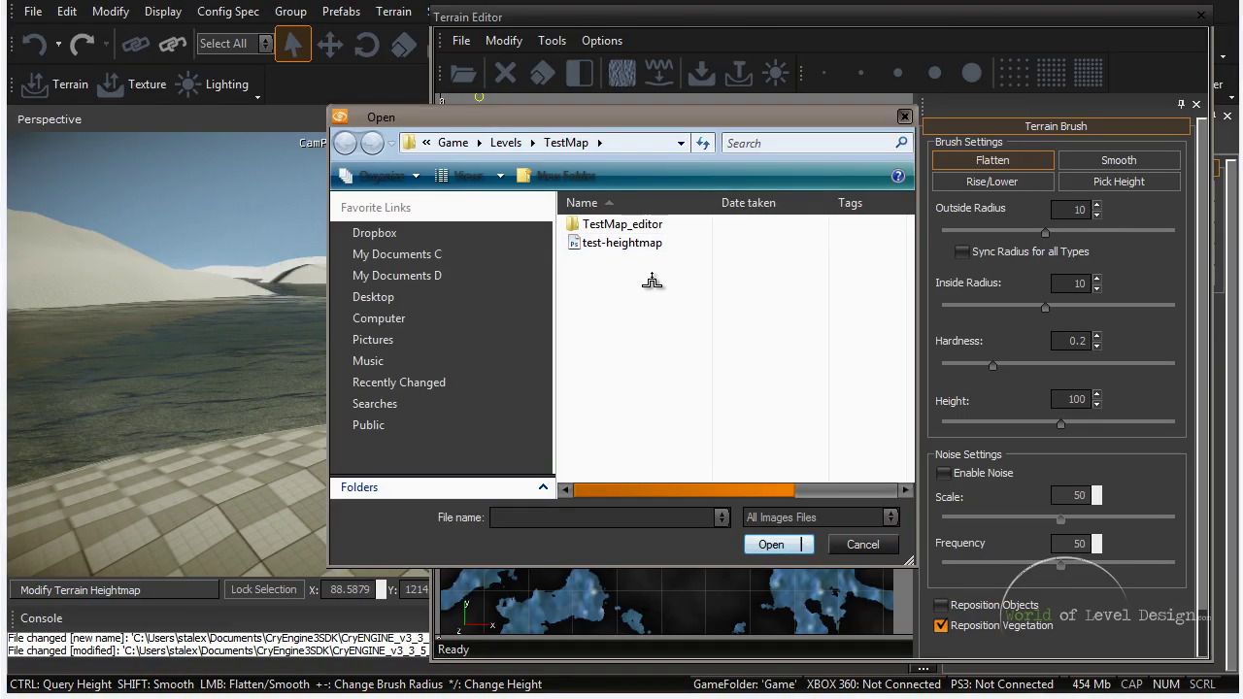
double_click(631, 242)
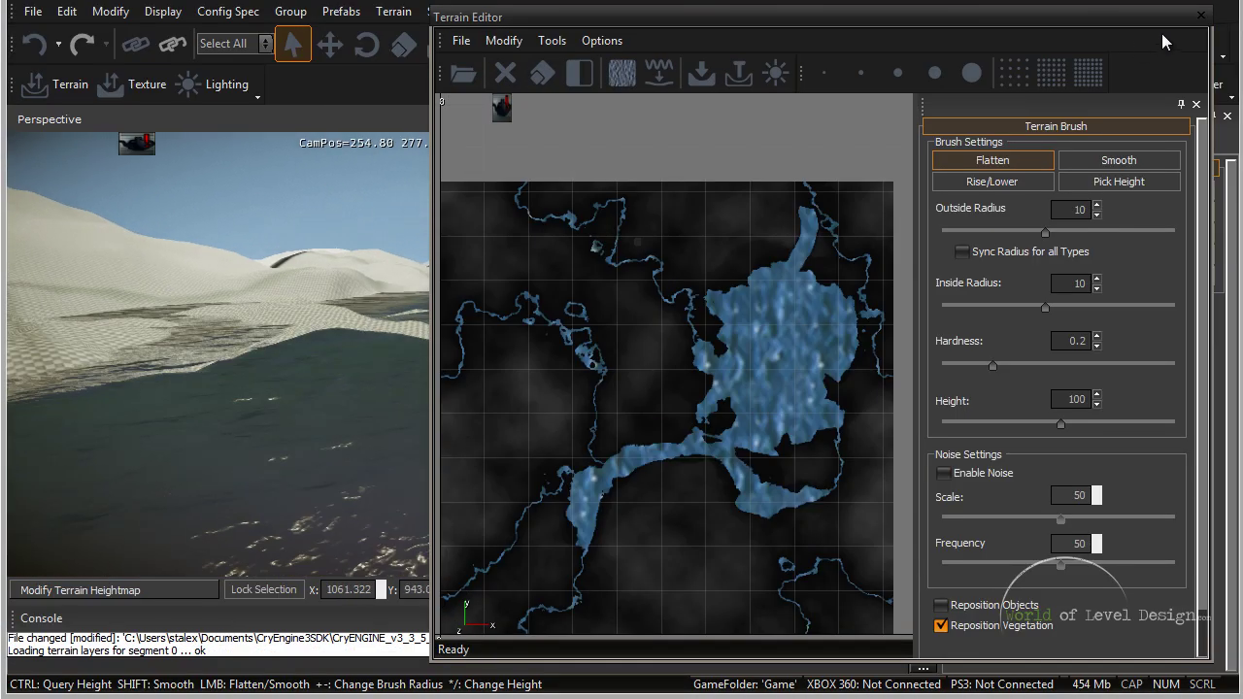
left_click(1201, 16)
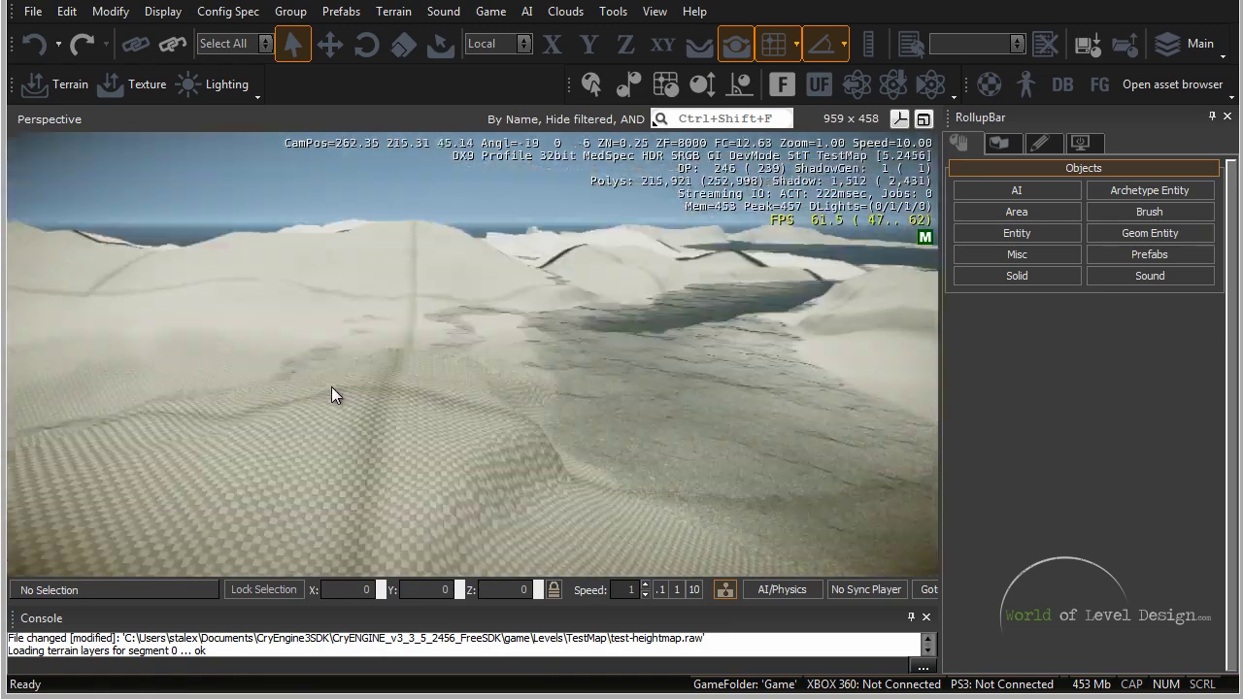
- Turn the camera to survey the newly imported terrain
mouse_move(331, 387)
right_mouse_down()
mouse_move(363, 386)
mouse_move(340, 389)
right_mouse_up()
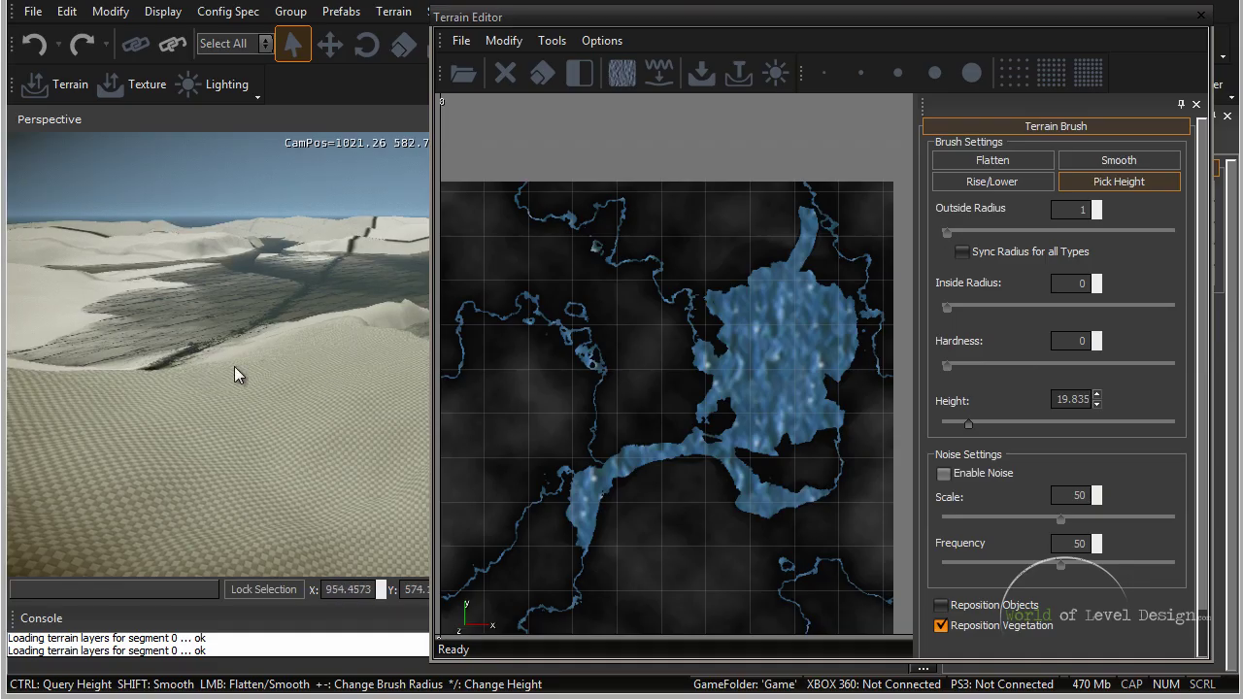
- Fly over the water and apply Make Isle to the imported heightmap
key("w")
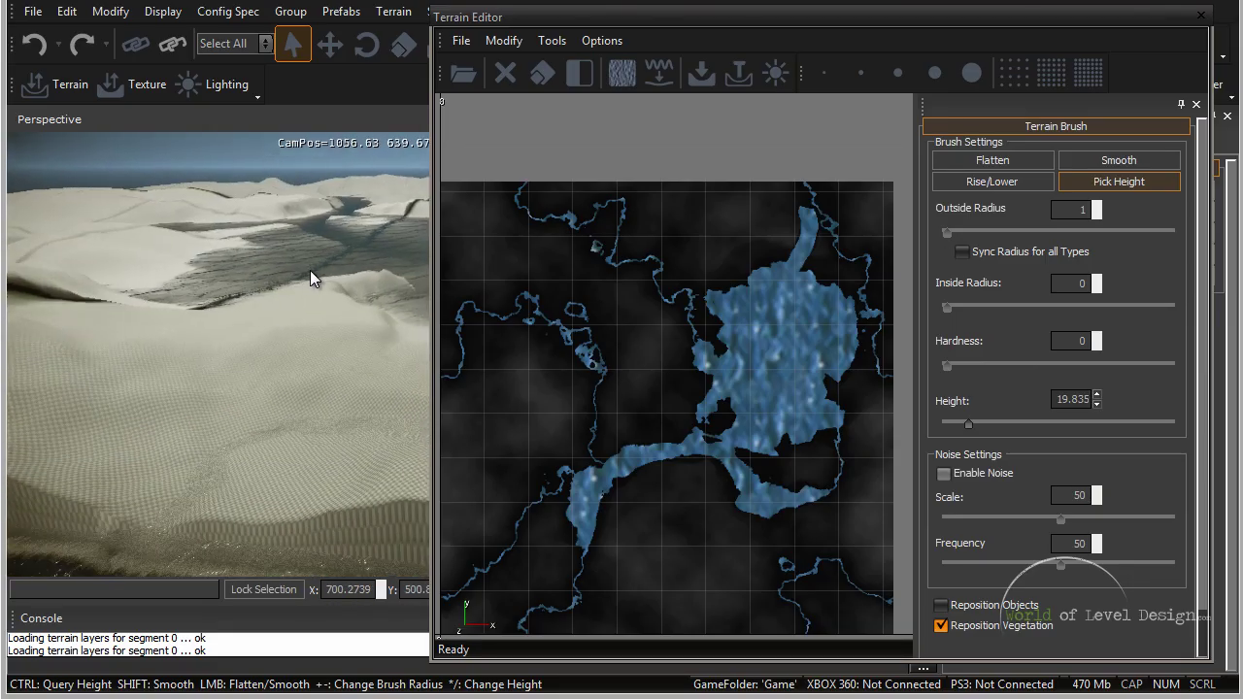
key("a")
left_click(502, 41)
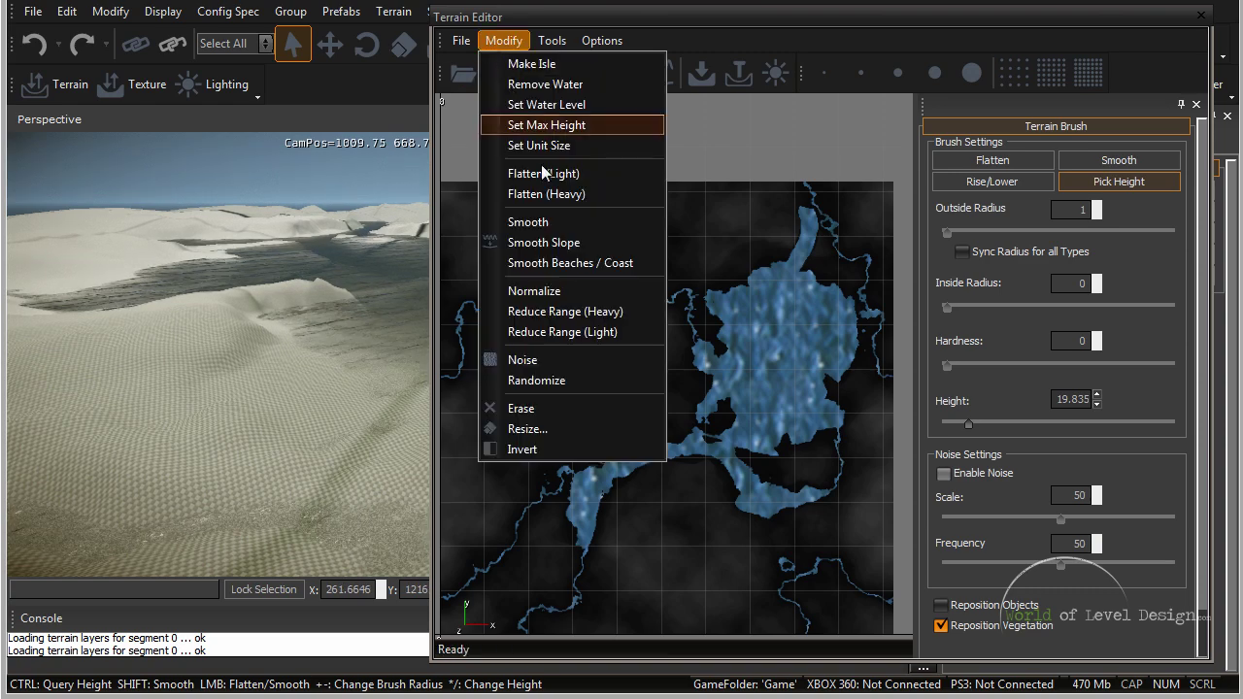
left_click(323, 269)
key("s")
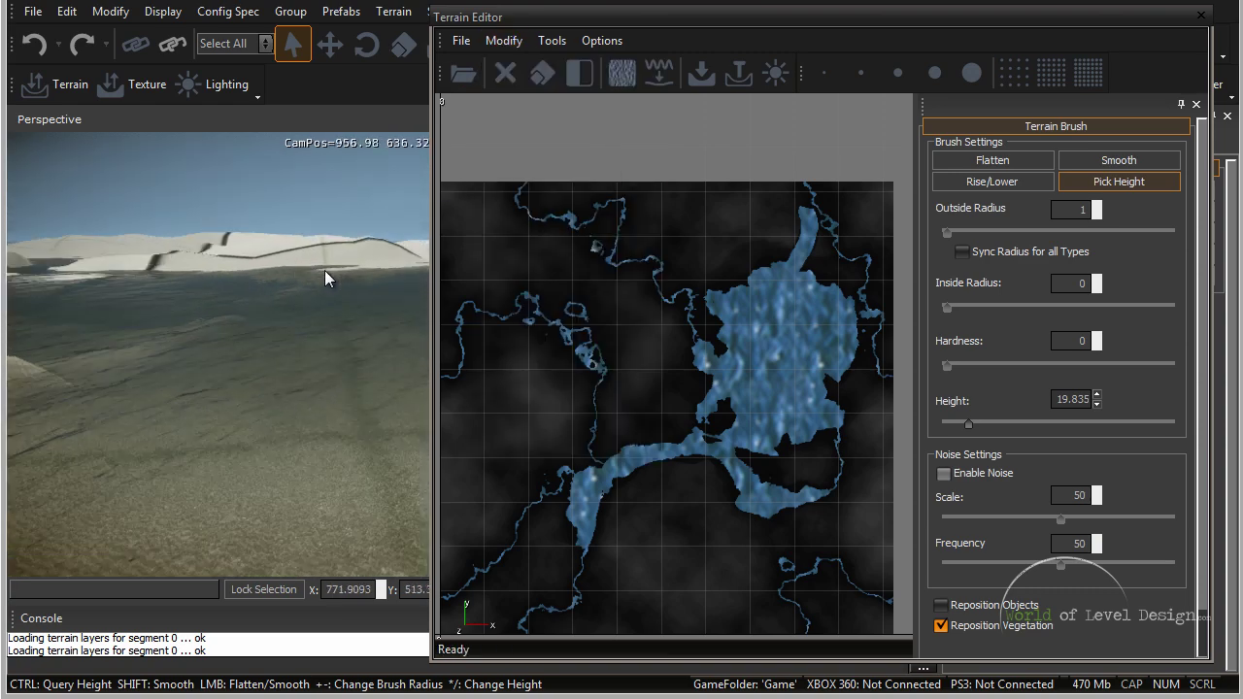
key("s")
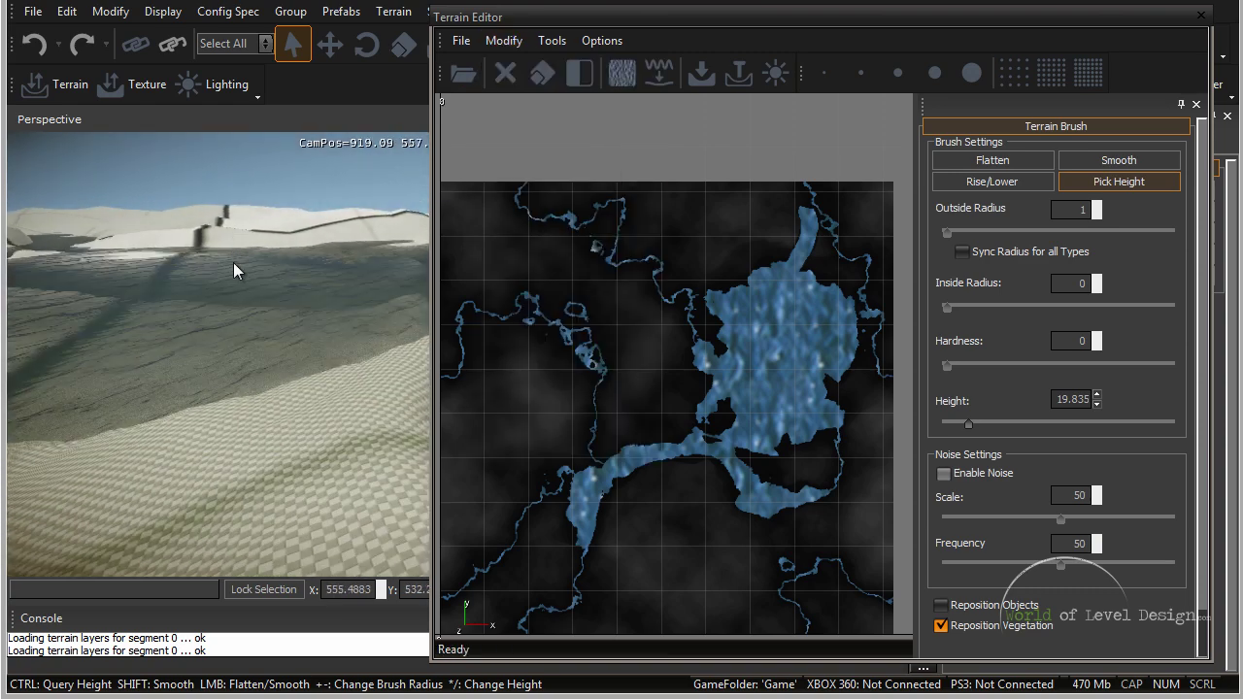
left_click(503, 41)
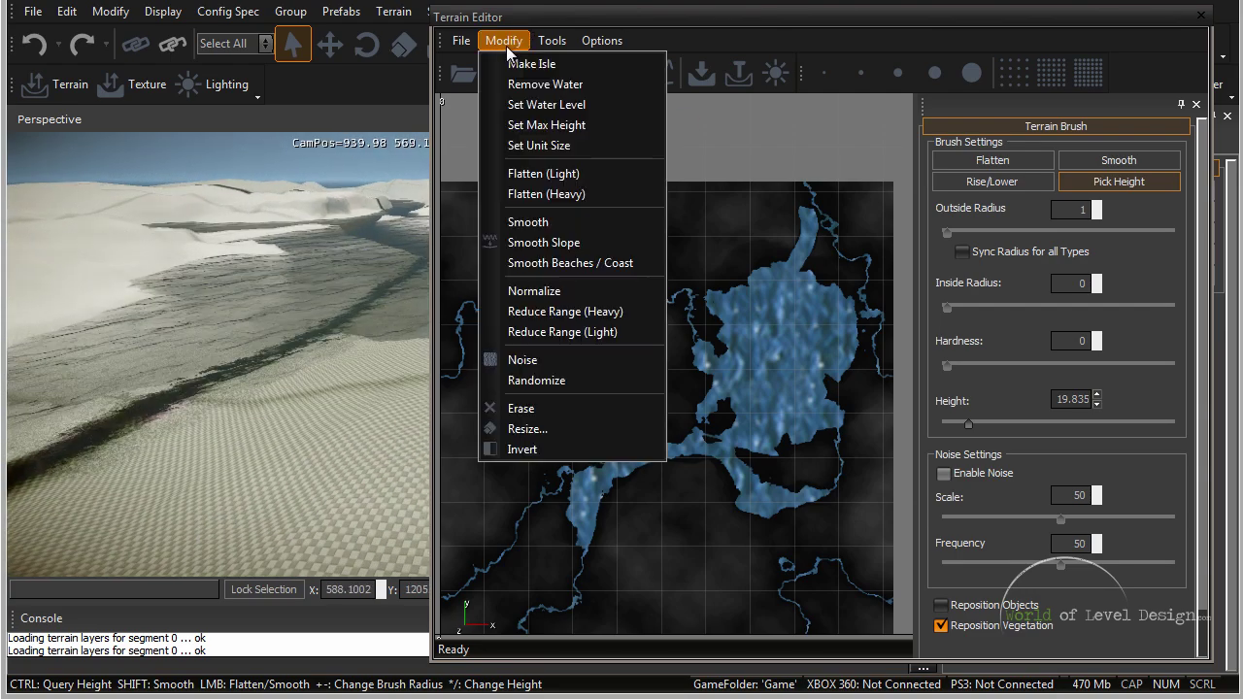
left_click(536, 64)
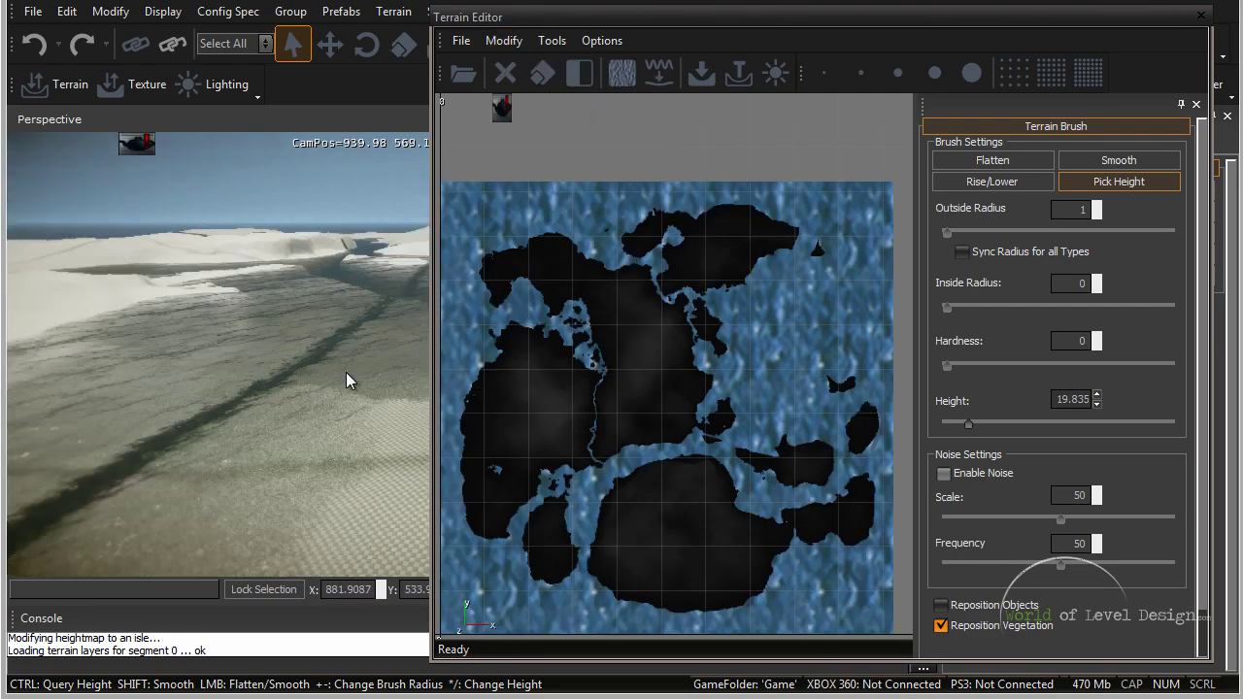
- Smooth the isle terrain and close the Terrain Editor
key("s")
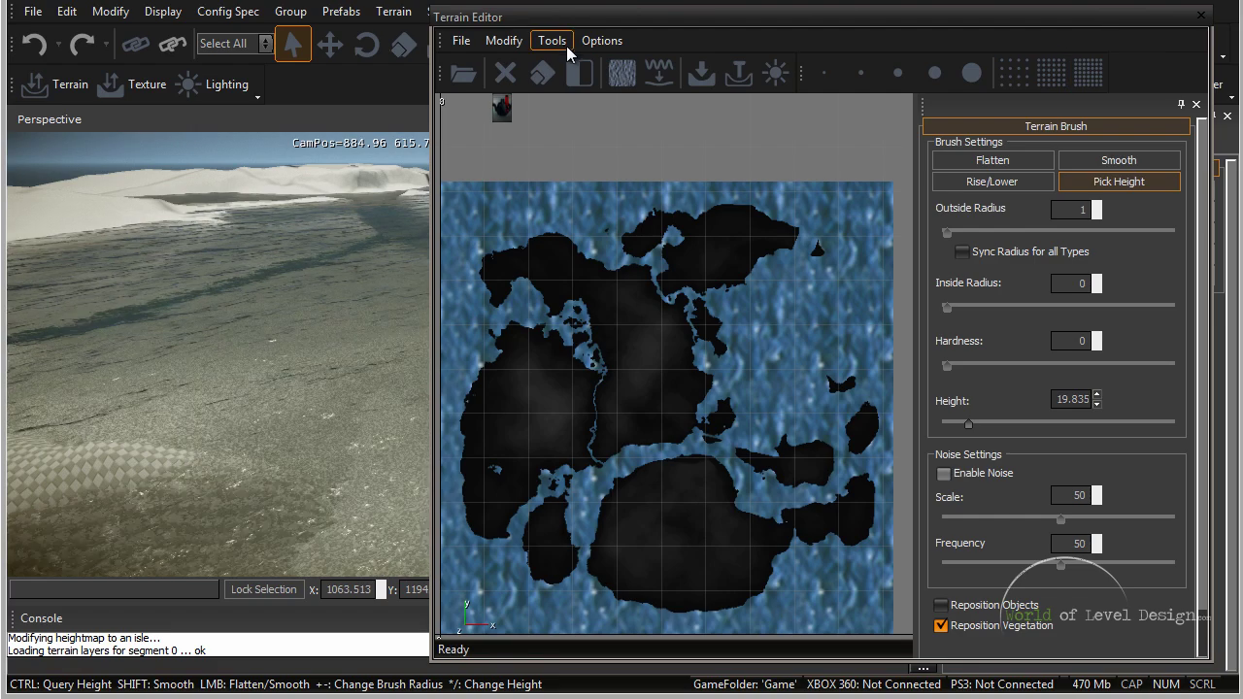
left_click(503, 41)
left_click(580, 241)
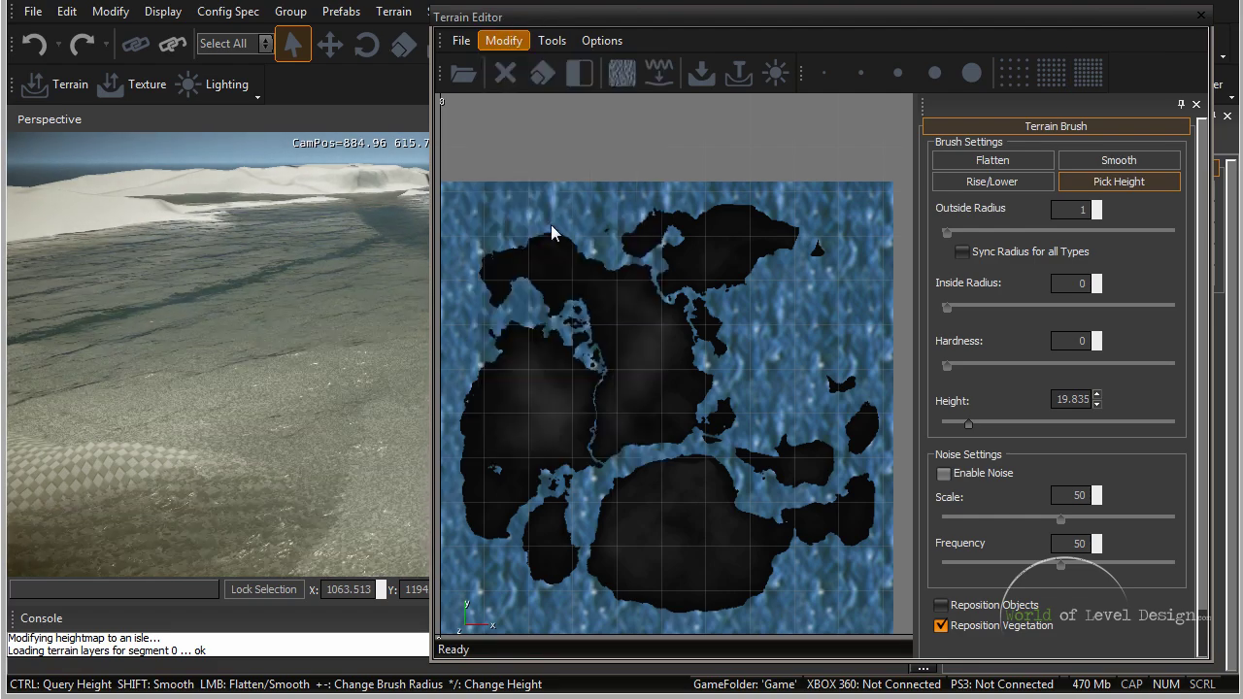
left_click(1202, 16)
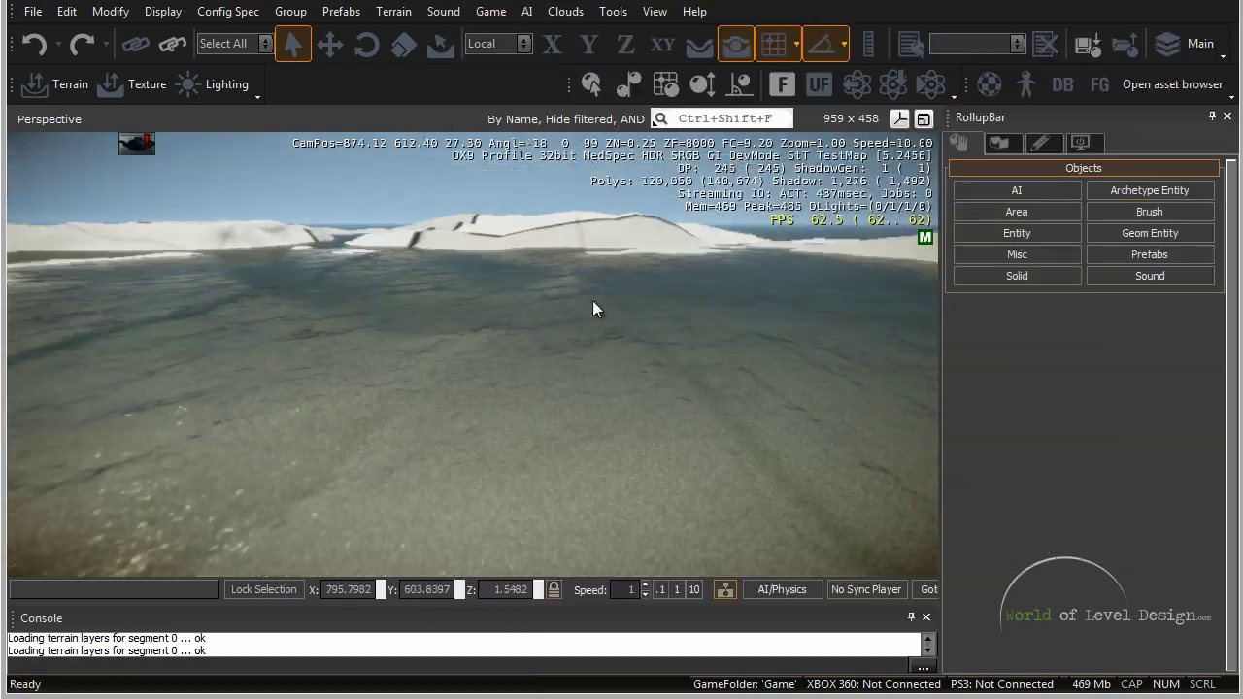
- Fly toward the checkered dunes, test them in game mode, then reposition above the shoreline
key("w")
right_click_drag(580, 309, 501, 368)
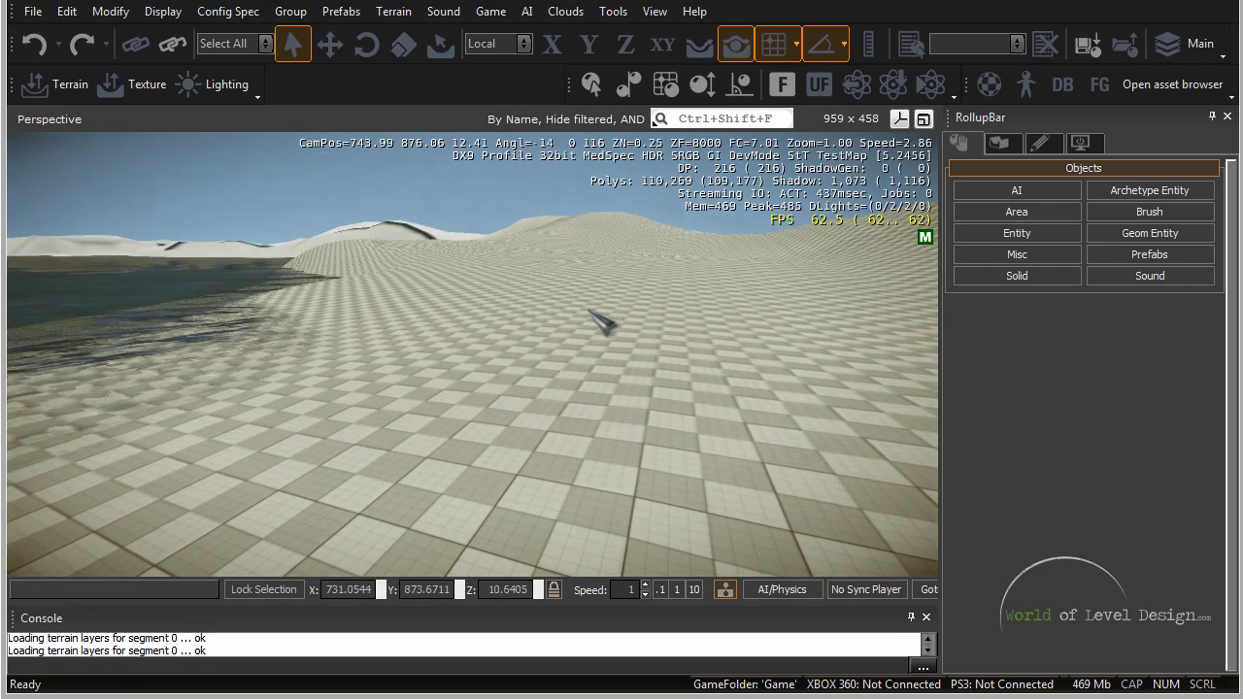
key("ctrl+g")
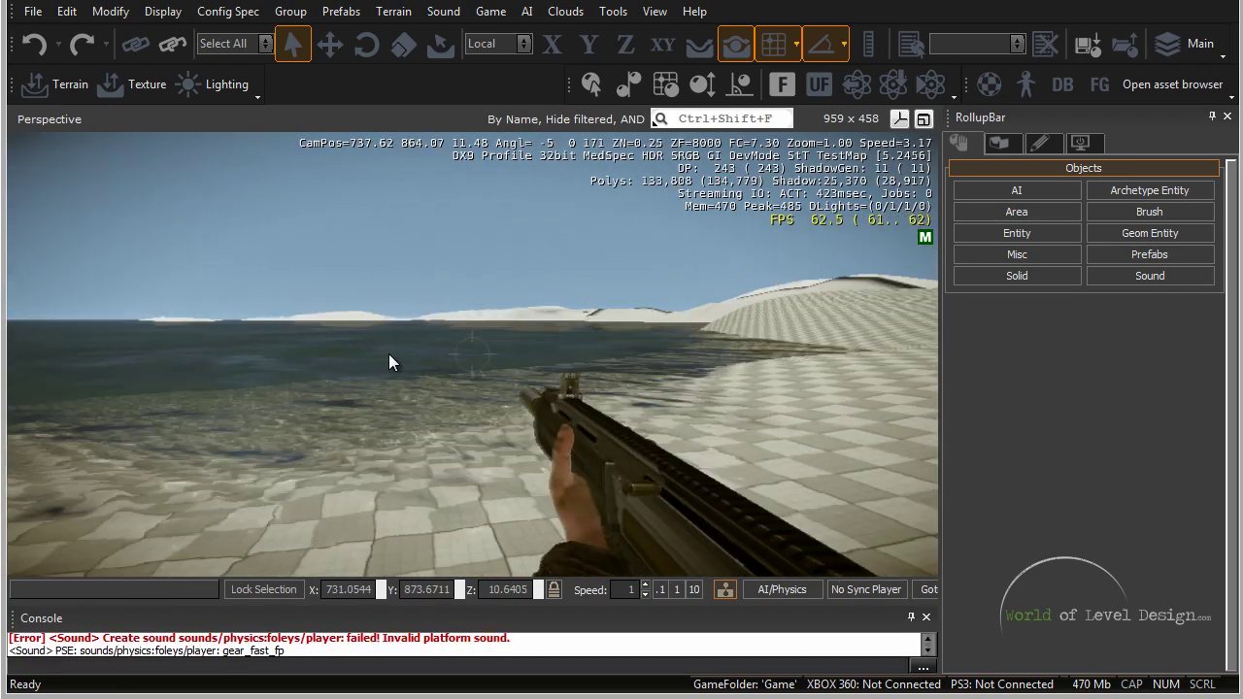
key("Escape")
right_click_drag(367, 275, 258, 278)
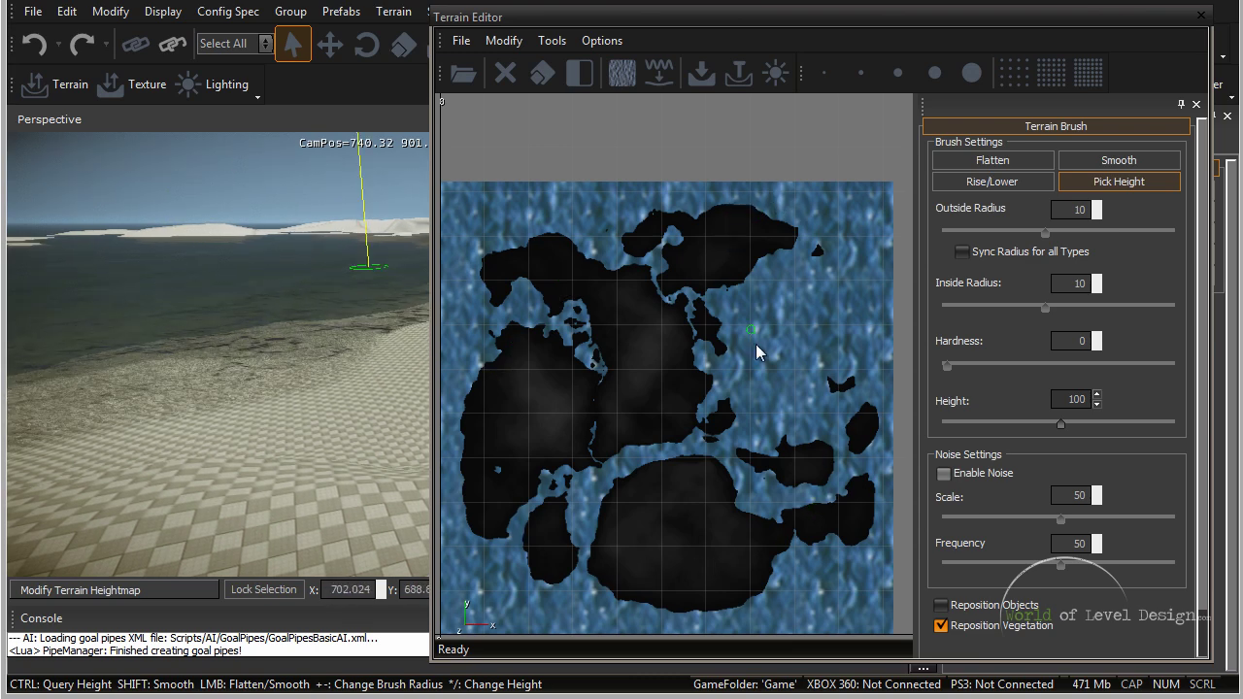
- Browse the Terrain Editor's Tools and Modify menus without running anything, then close it
left_click(552, 40)
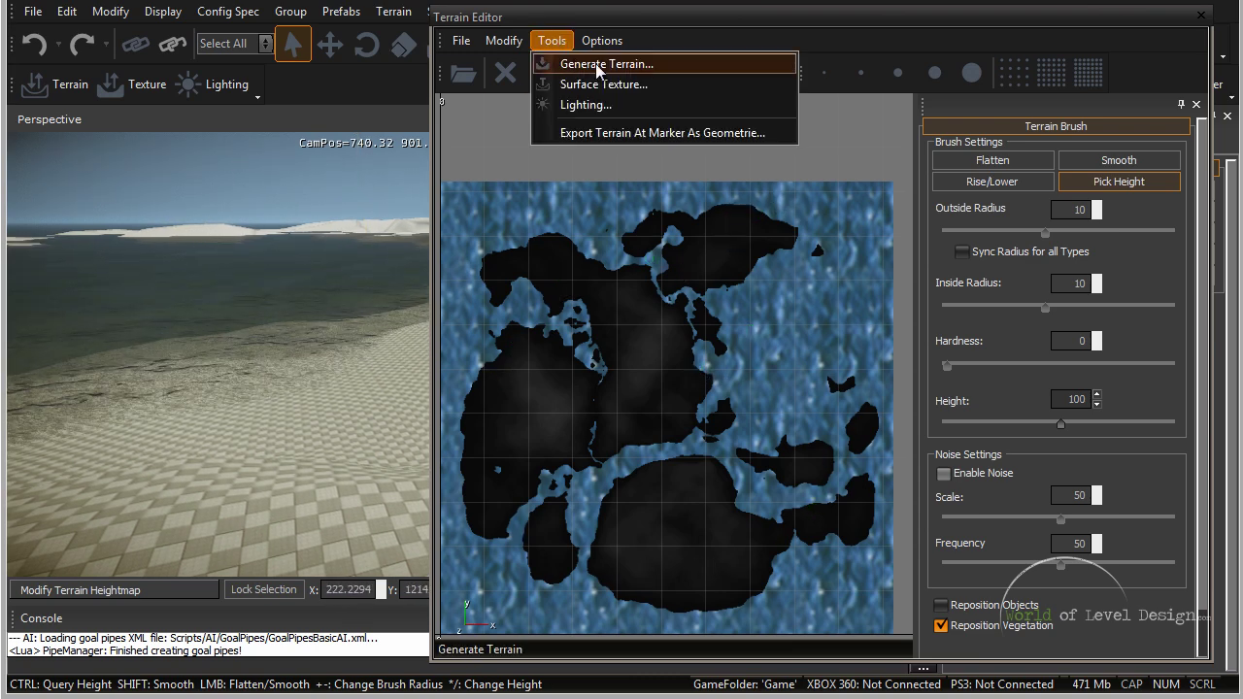
left_click(740, 12)
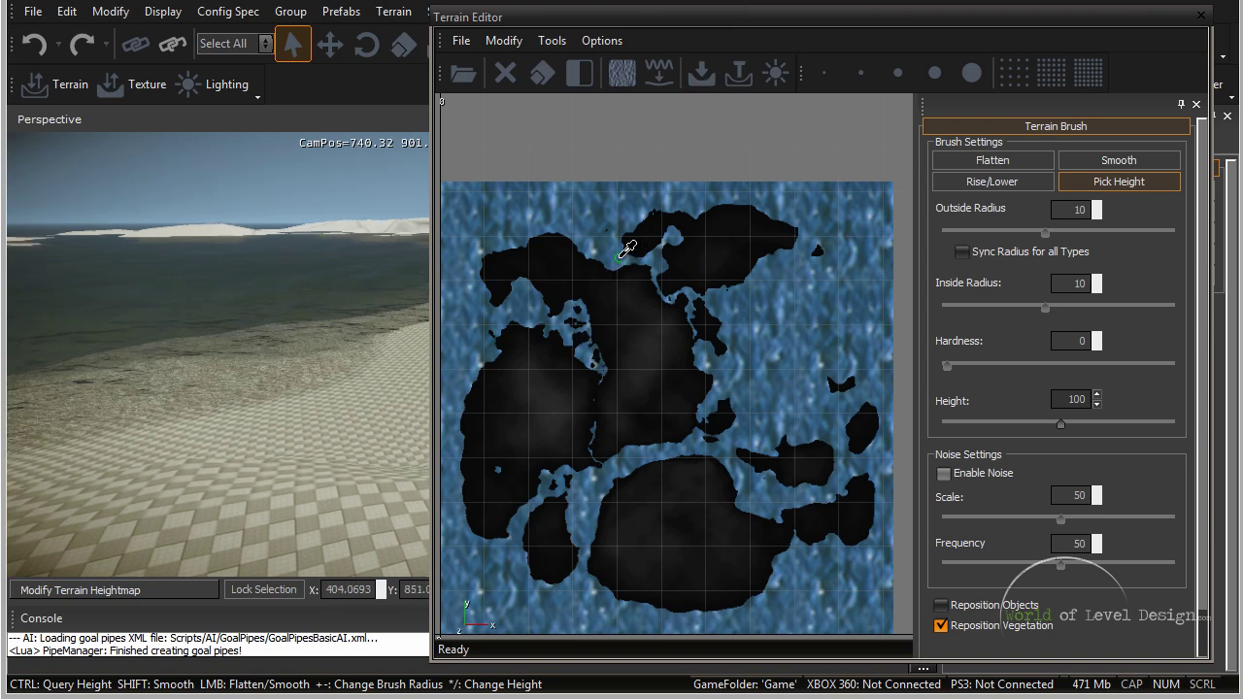
left_click(560, 41)
mouse_move(516, 35)
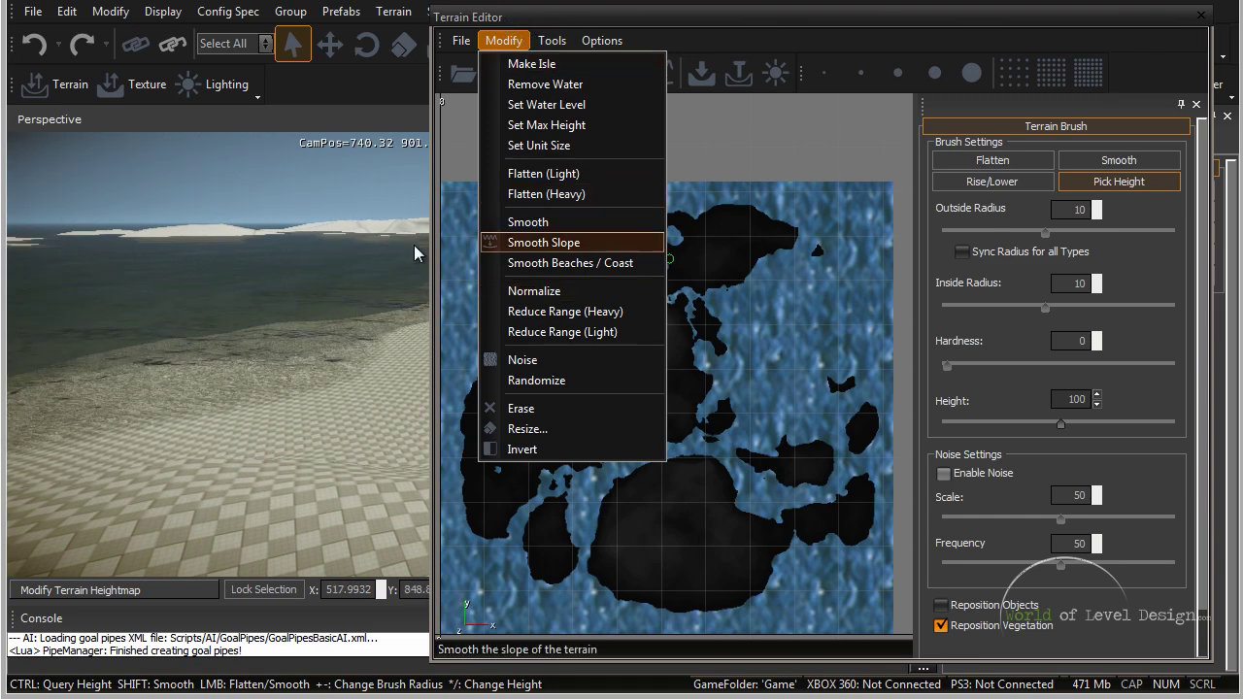
left_click(700, 226)
left_click(1200, 17)
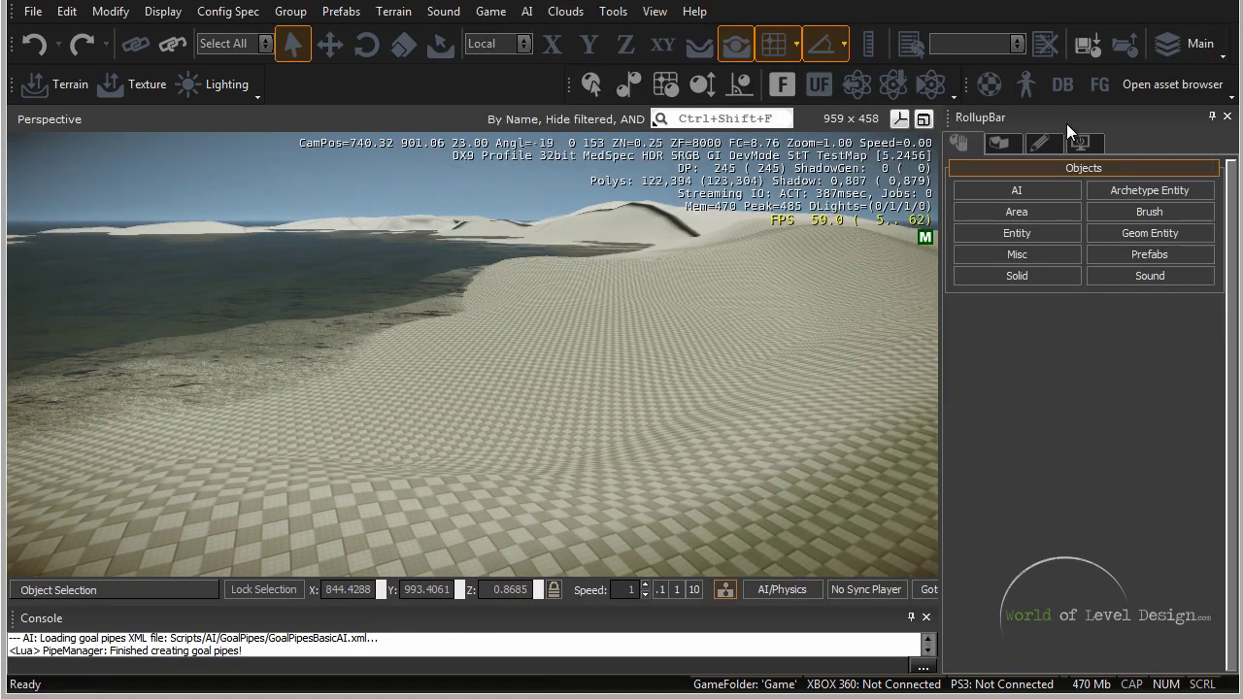
- Show the RollupBar terrain tools, drop the active tool, and tilt the camera to the beach
left_click(998, 142)
key("Escape")
right_click_drag(361, 186, 474, 280)
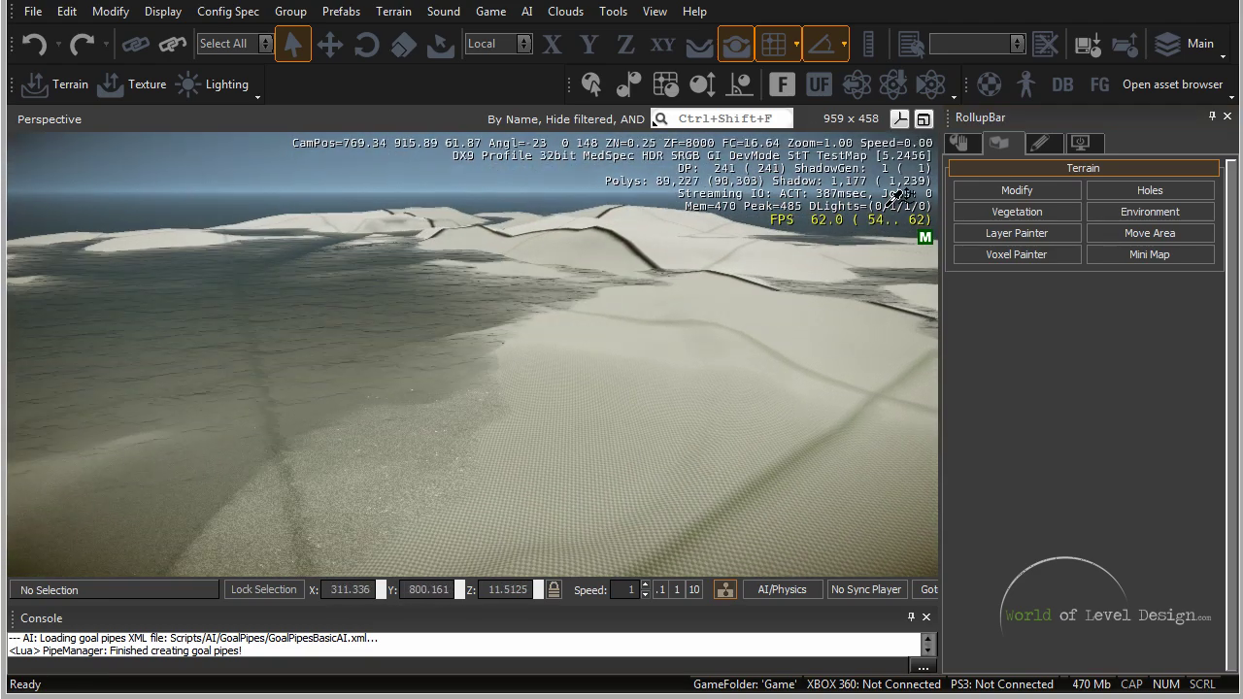